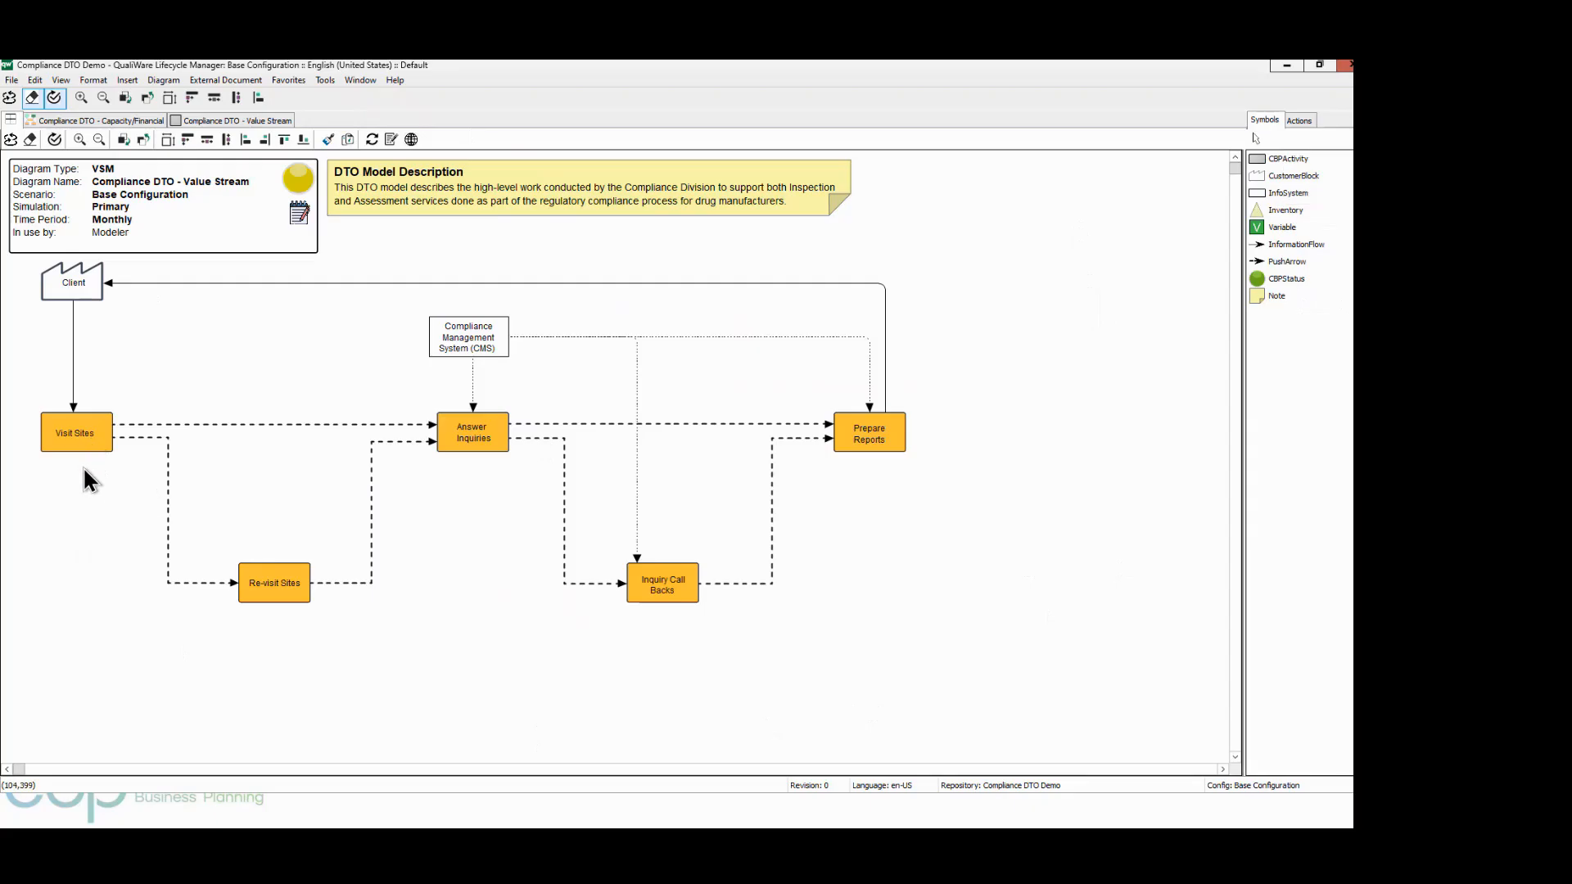
Examine the value stream activities and review the VSM data of the Answer Inquiries activity
{"action": "mouse_move", "coordinate": [83, 442]}
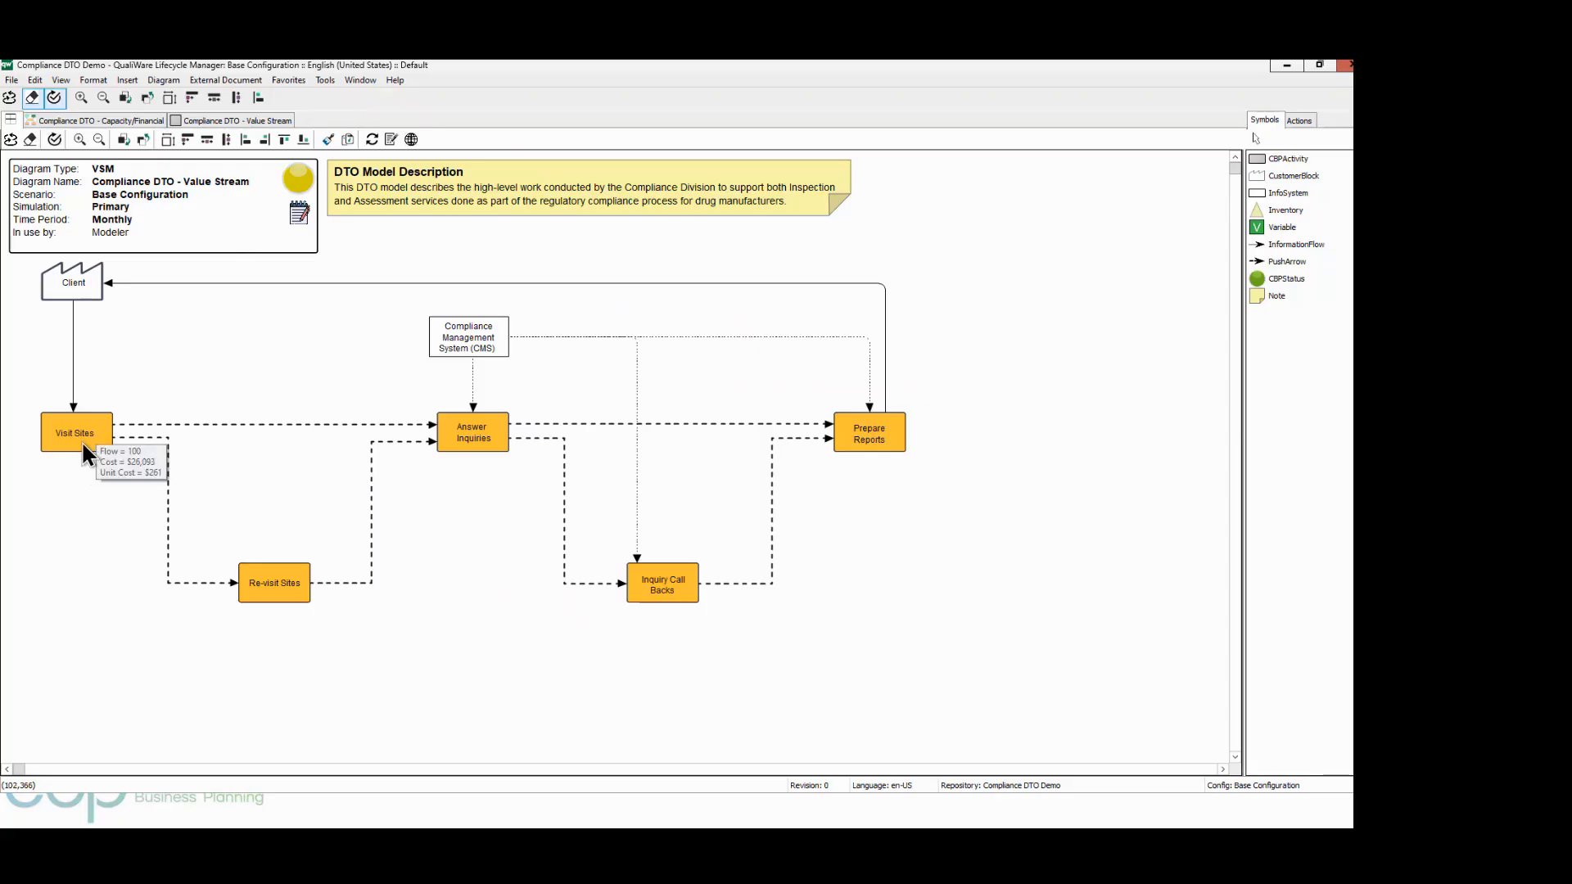
{"action": "mouse_move", "coordinate": [469, 448]}
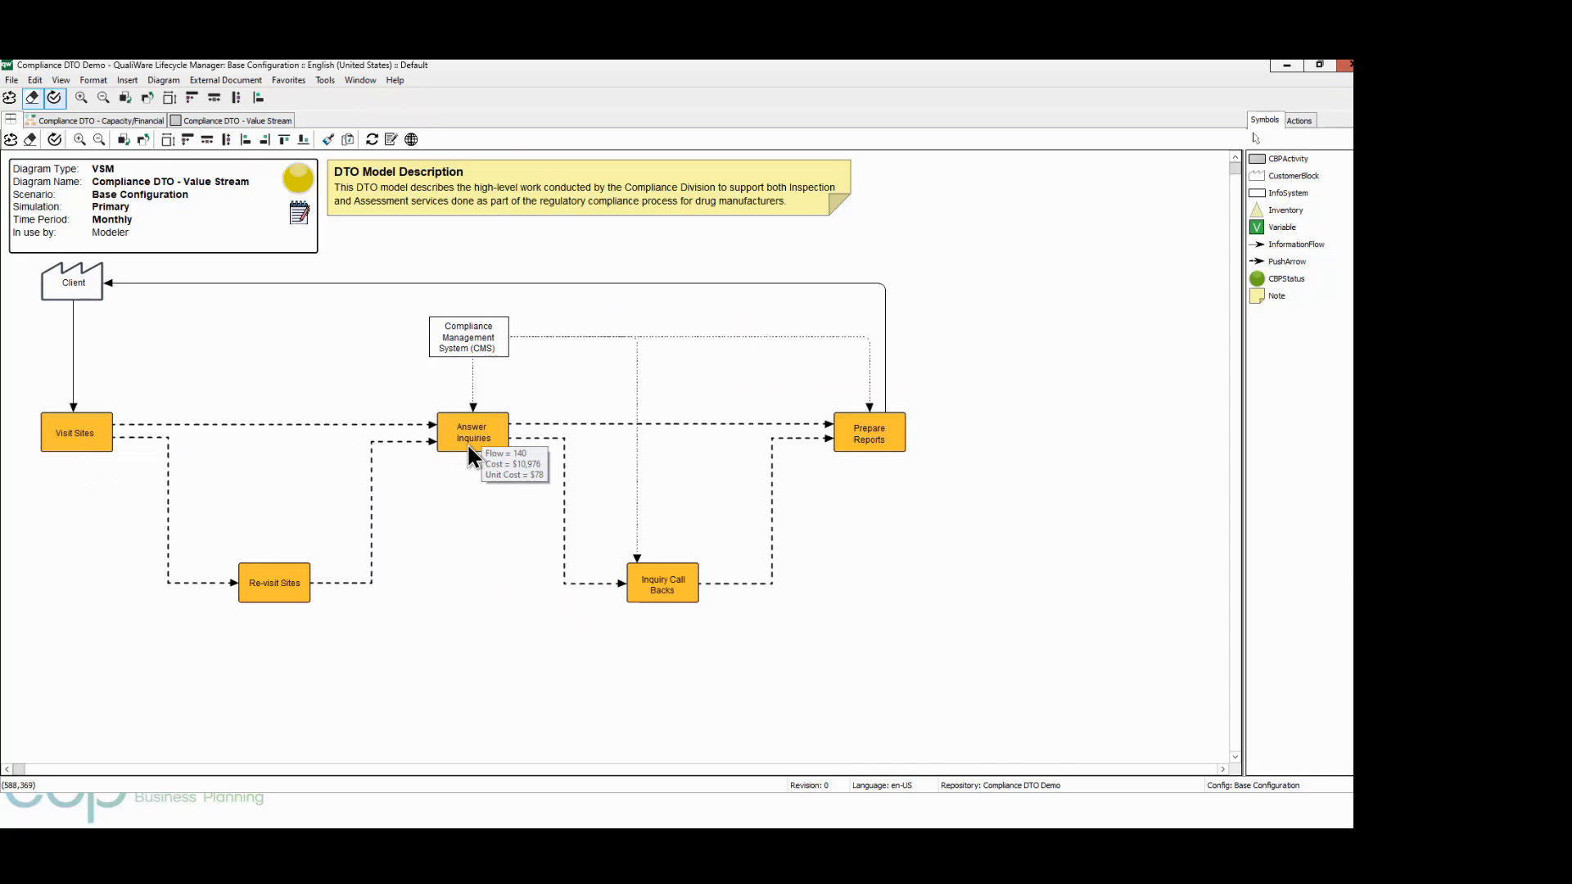
{"action": "mouse_move", "coordinate": [884, 457]}
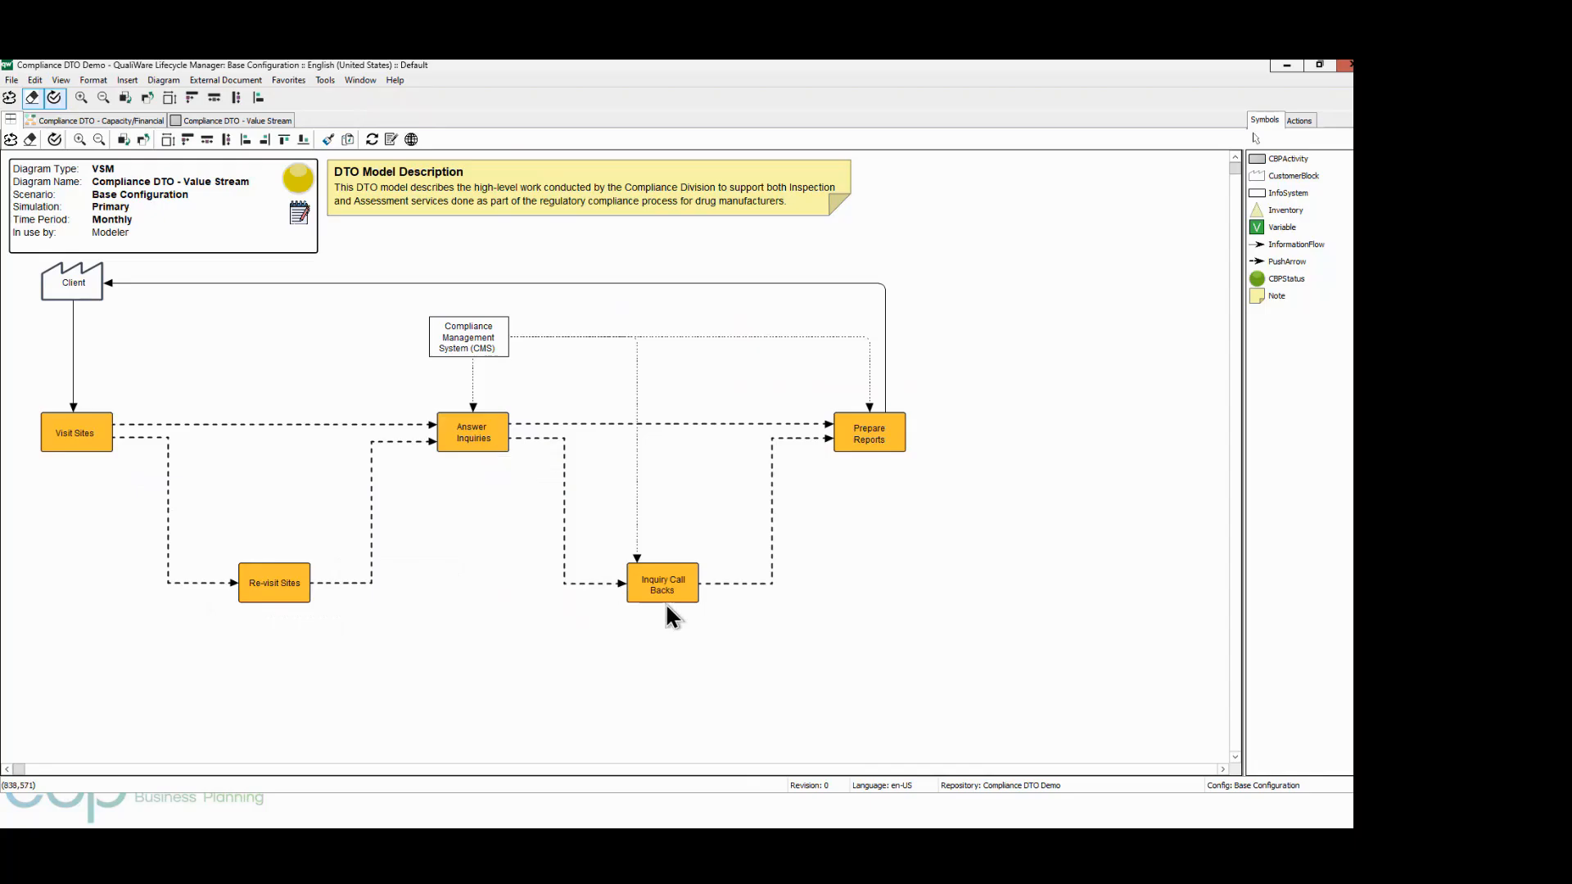
{"action": "mouse_move", "coordinate": [667, 607]}
{"action": "double_click", "coordinate": [473, 440]}
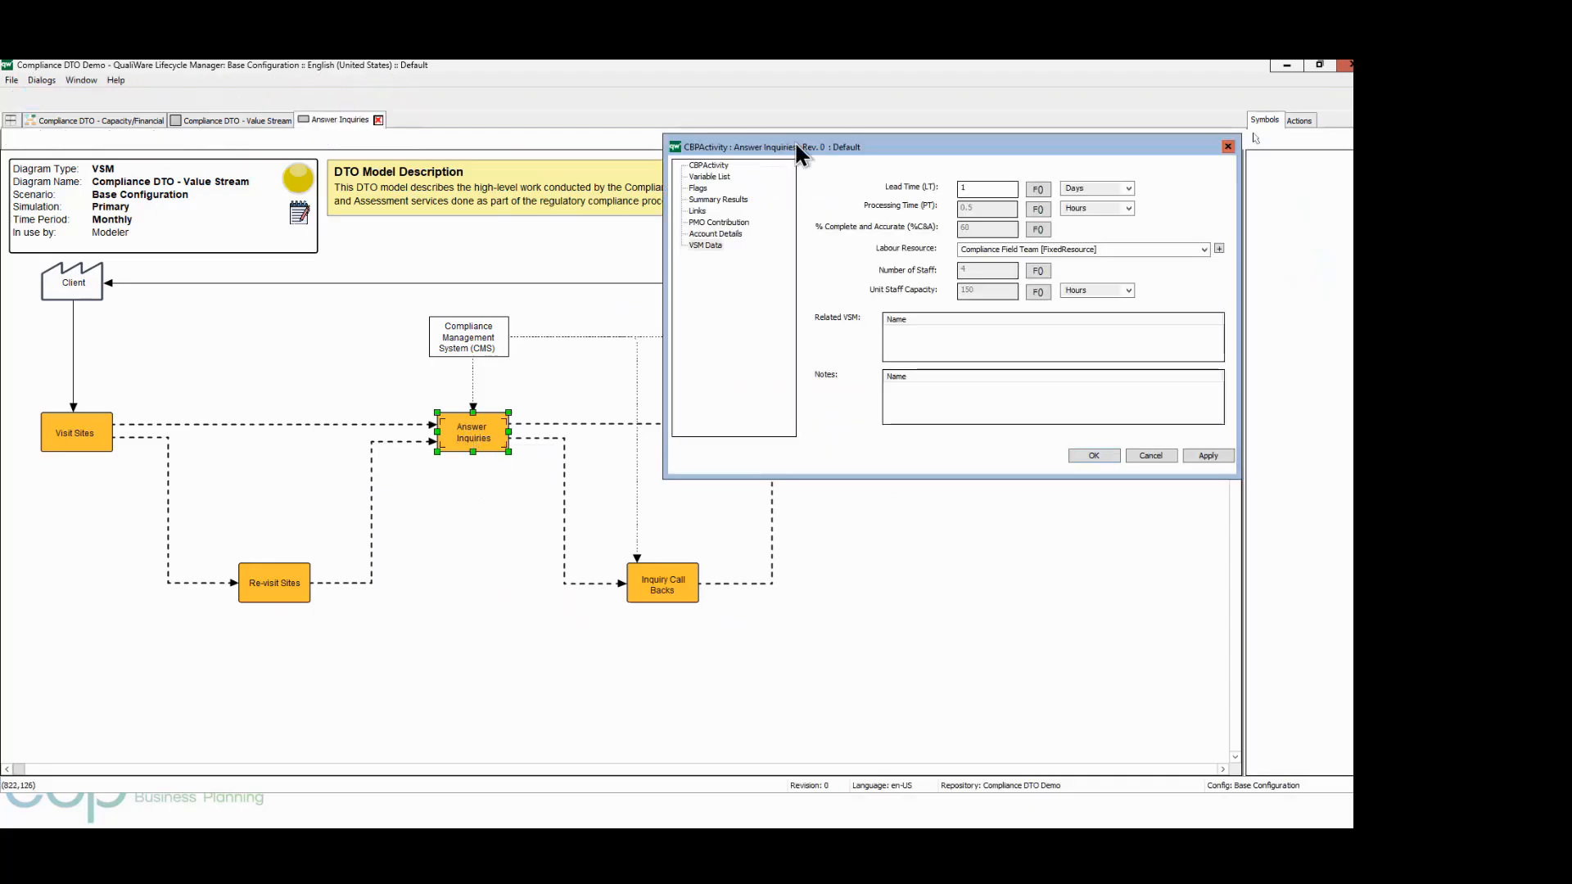
{"action": "left_click_drag", "start_coordinate": [792, 214], "coordinate": [763, 246]}
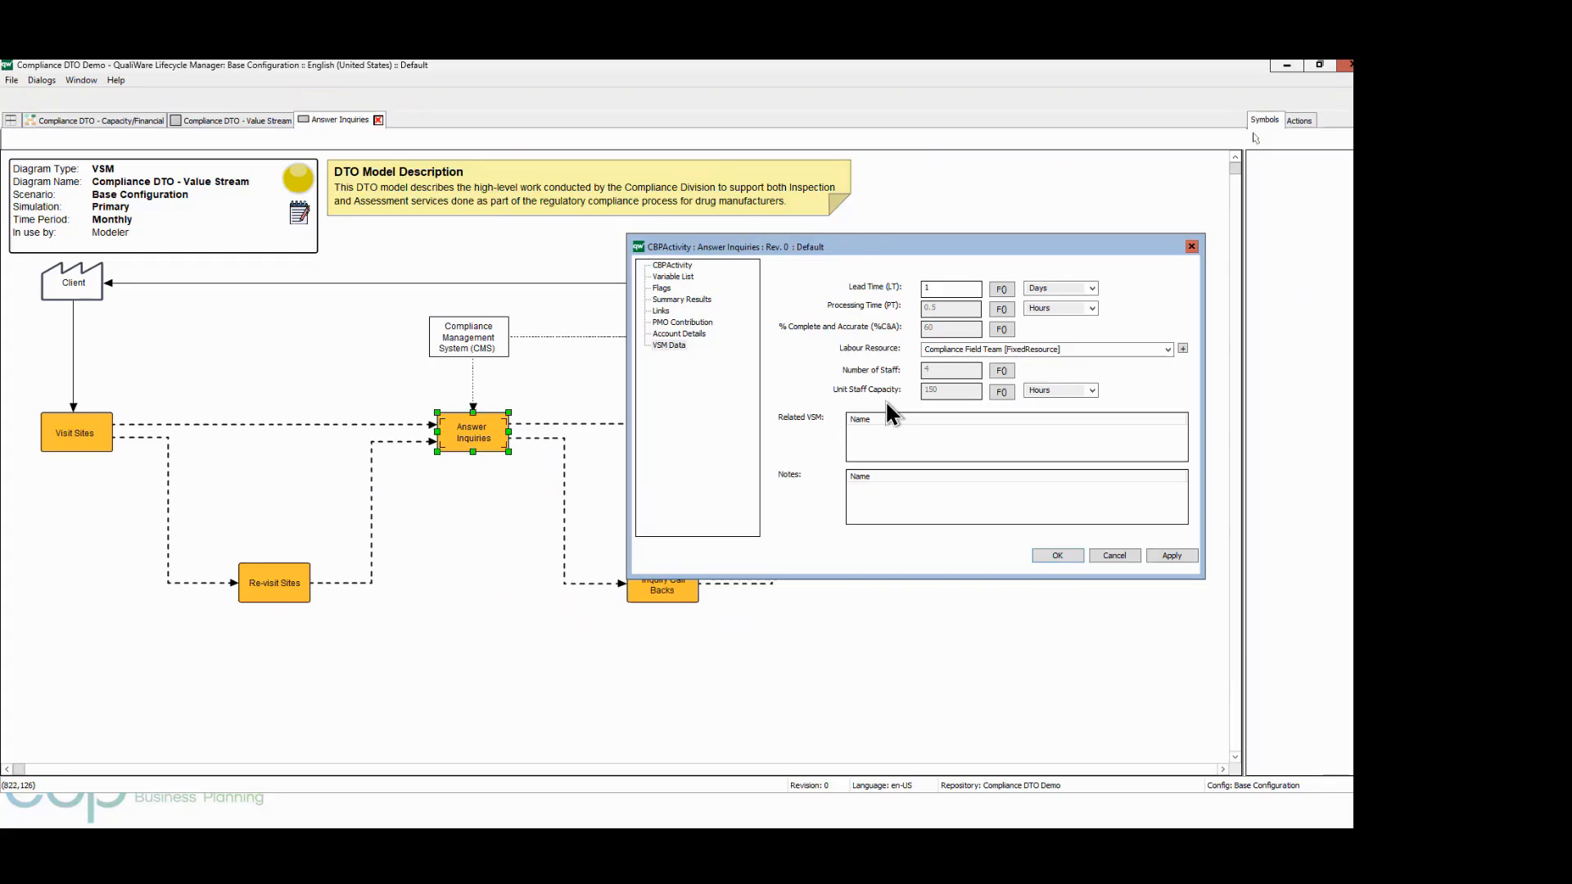
{"action": "left_click", "coordinate": [1048, 557]}
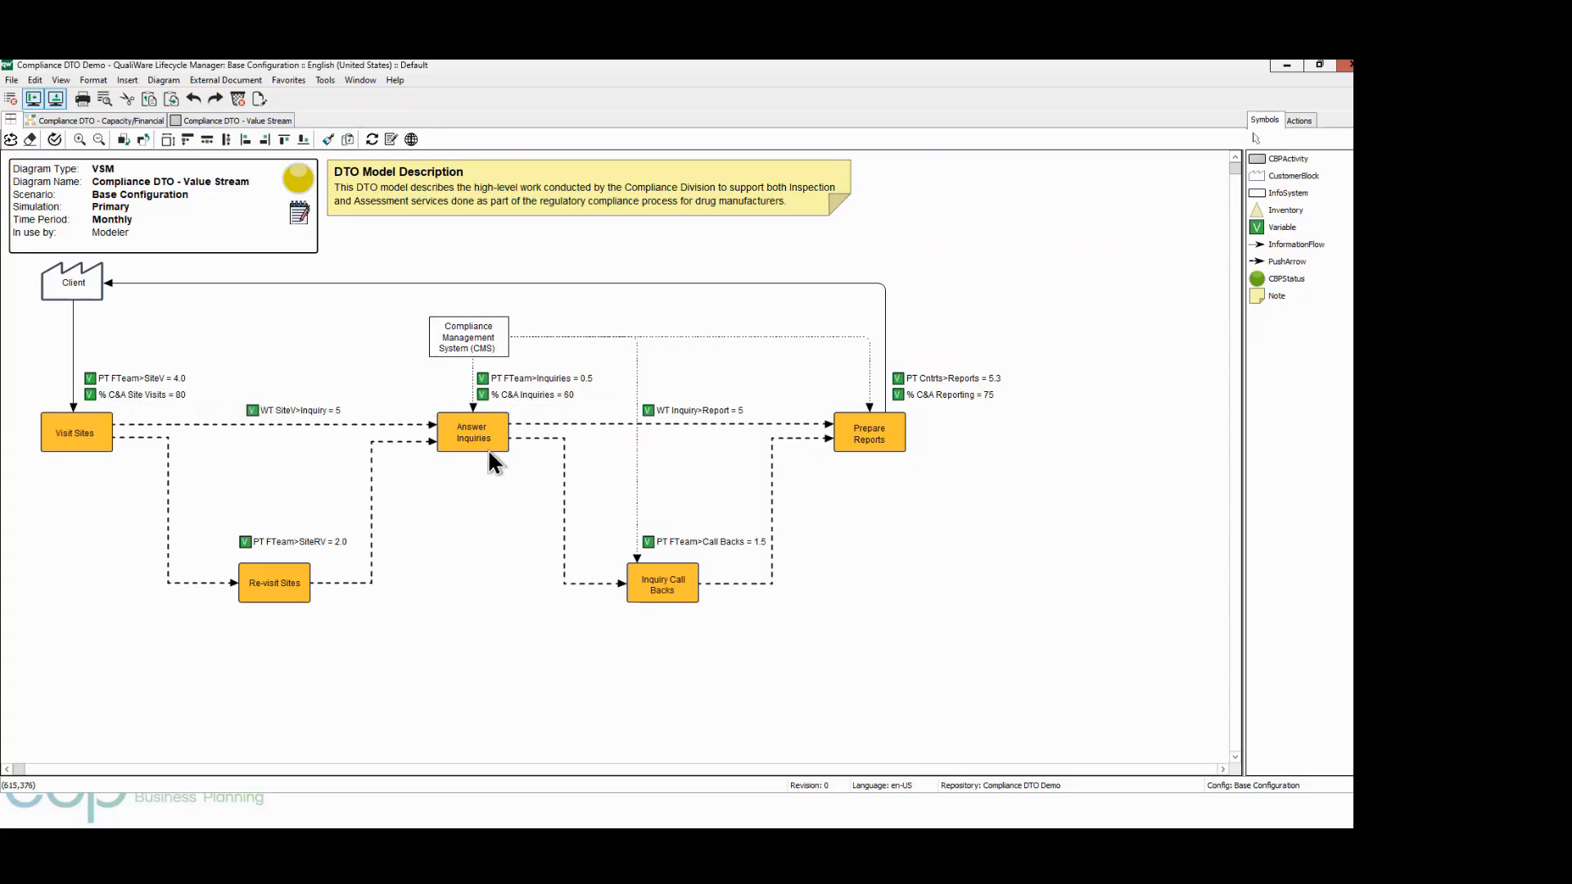
Run the simulation on the Compliance DTO - Value Stream diagram to calculate its lead times, processing times and staffing
{"action": "mouse_move", "coordinate": [500, 424]}
{"action": "mouse_move", "coordinate": [458, 439]}
{"action": "mouse_move", "coordinate": [652, 601]}
{"action": "left_click", "coordinate": [12, 140]}
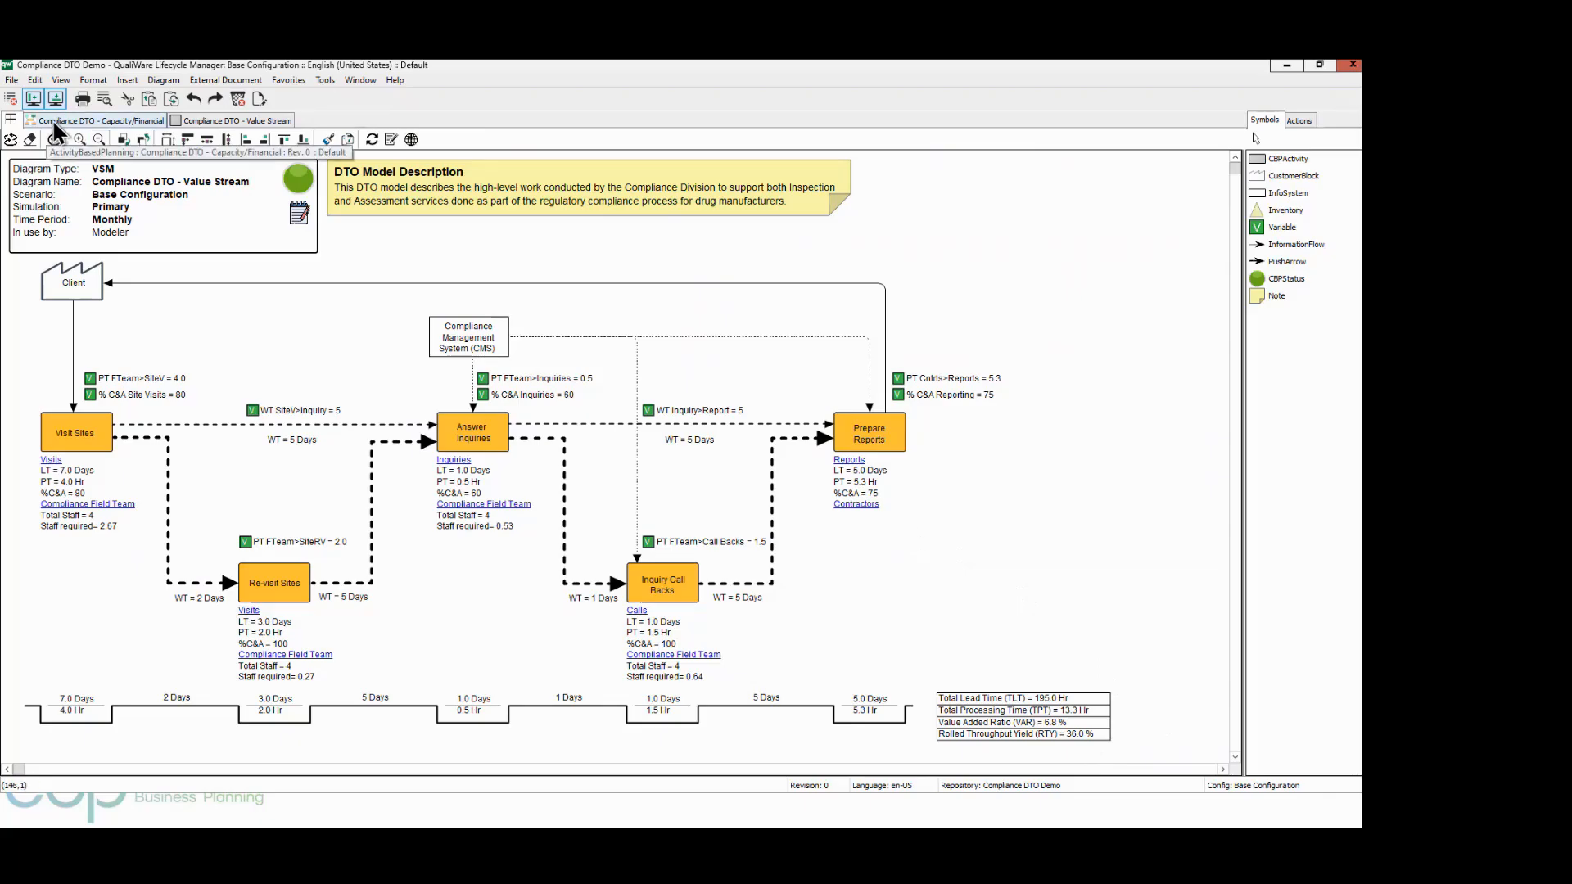
Switch to the Compliance DTO - Capacity/Financial diagram and read its "About this simulation" note
{"action": "left_click", "coordinate": [101, 120]}
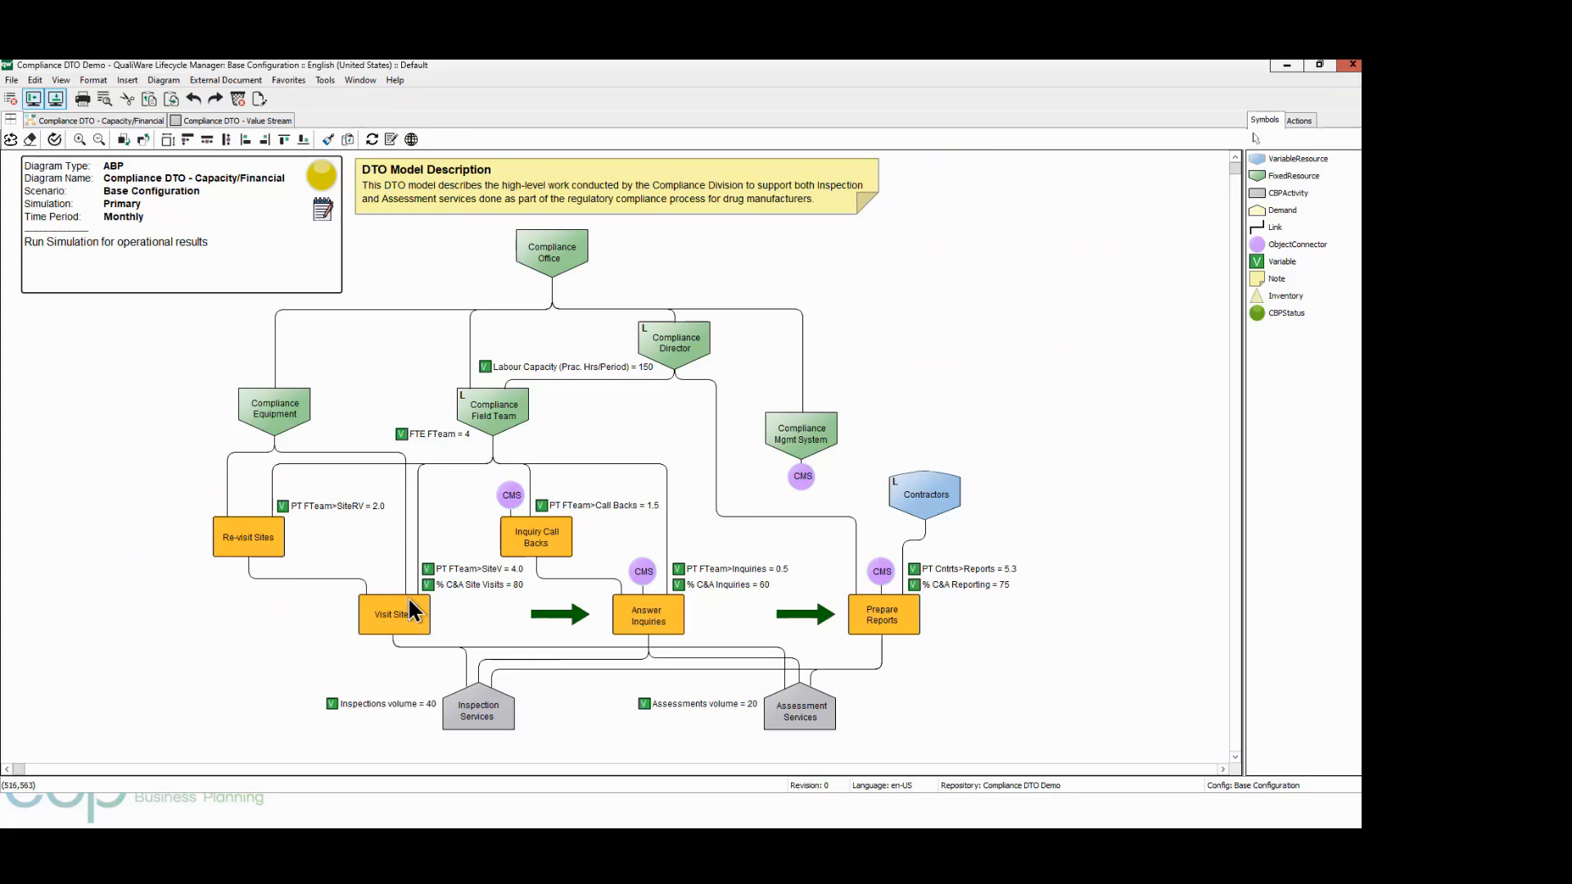
{"action": "mouse_move", "coordinate": [402, 626]}
{"action": "double_click", "coordinate": [321, 221]}
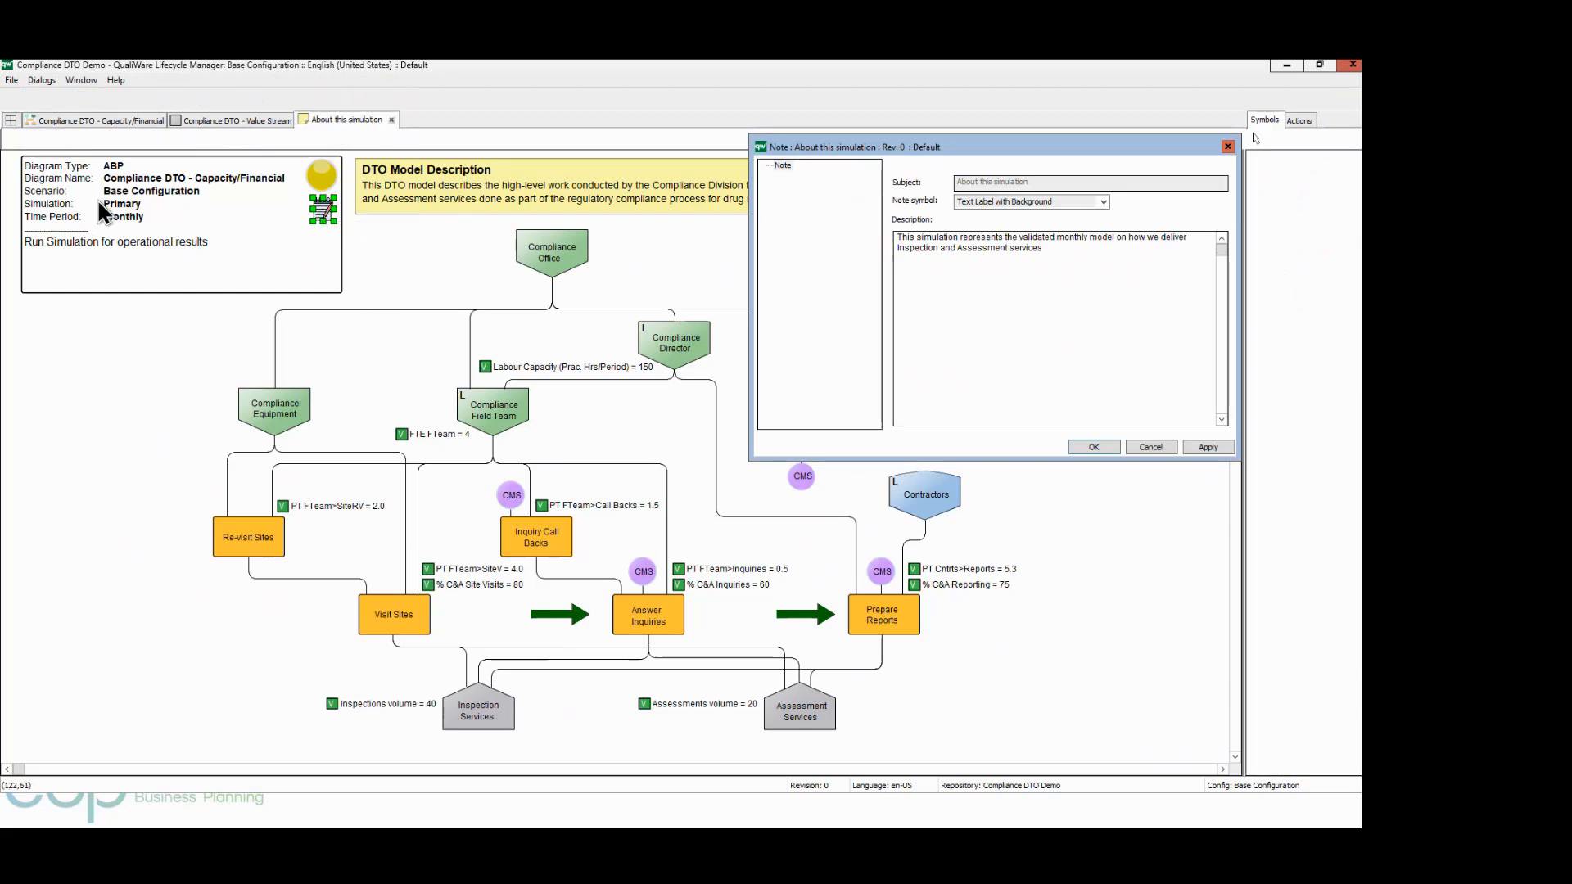
{"action": "left_click_drag", "start_coordinate": [1018, 239], "coordinate": [1114, 241]}
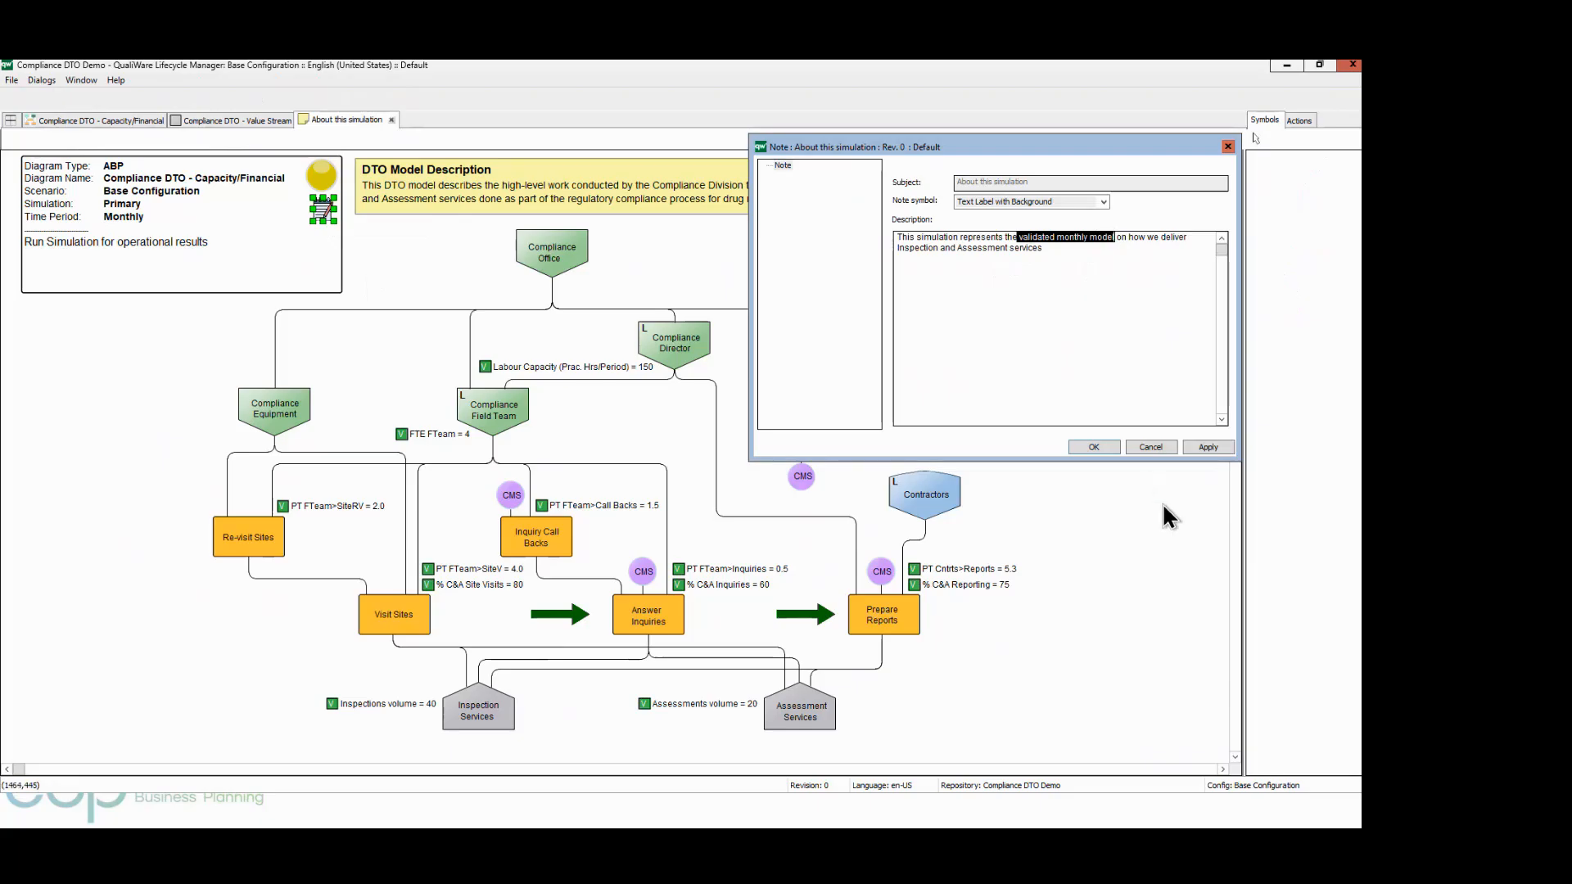
{"action": "left_click", "coordinate": [1142, 447]}
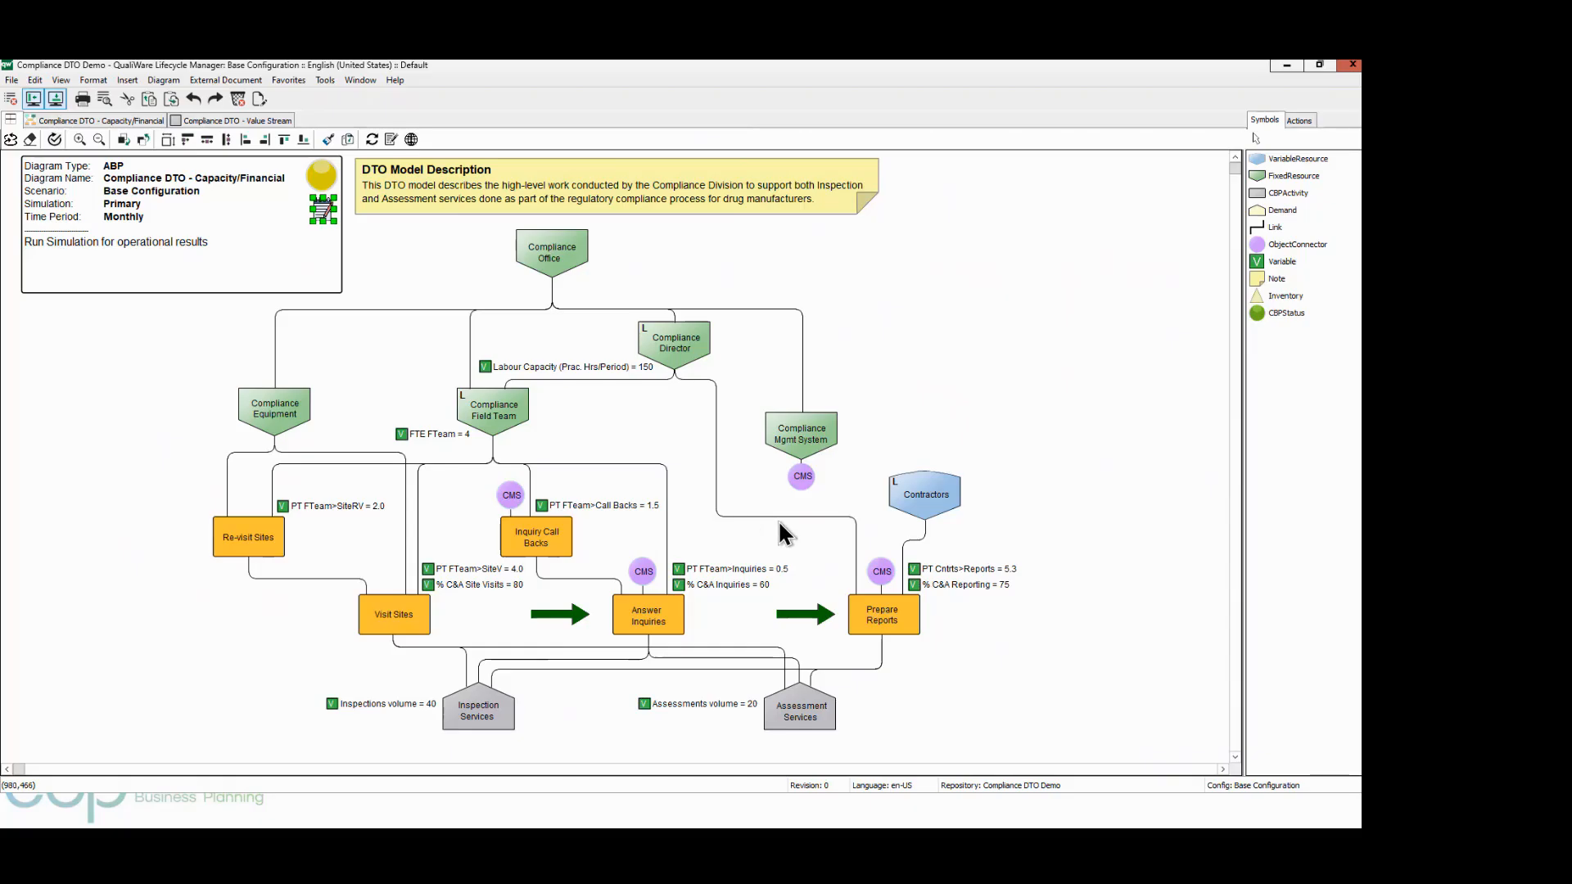
Run the operational simulation on the Capacity/Financial diagram to calculate flows, capacities and utilization
{"action": "mouse_move", "coordinate": [780, 524]}
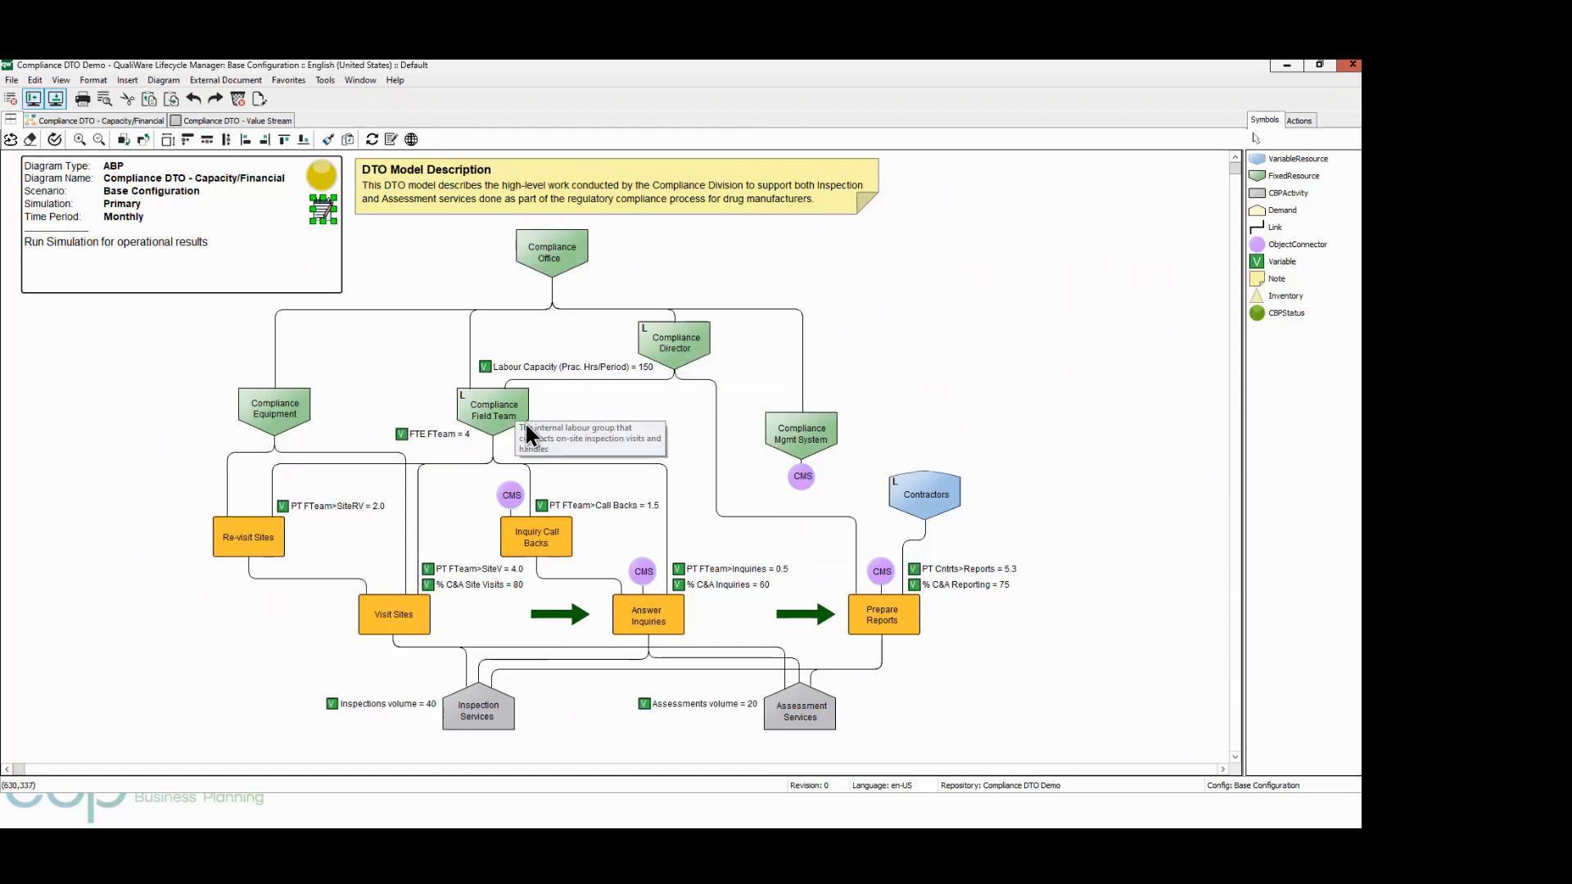
{"action": "mouse_move", "coordinate": [934, 509]}
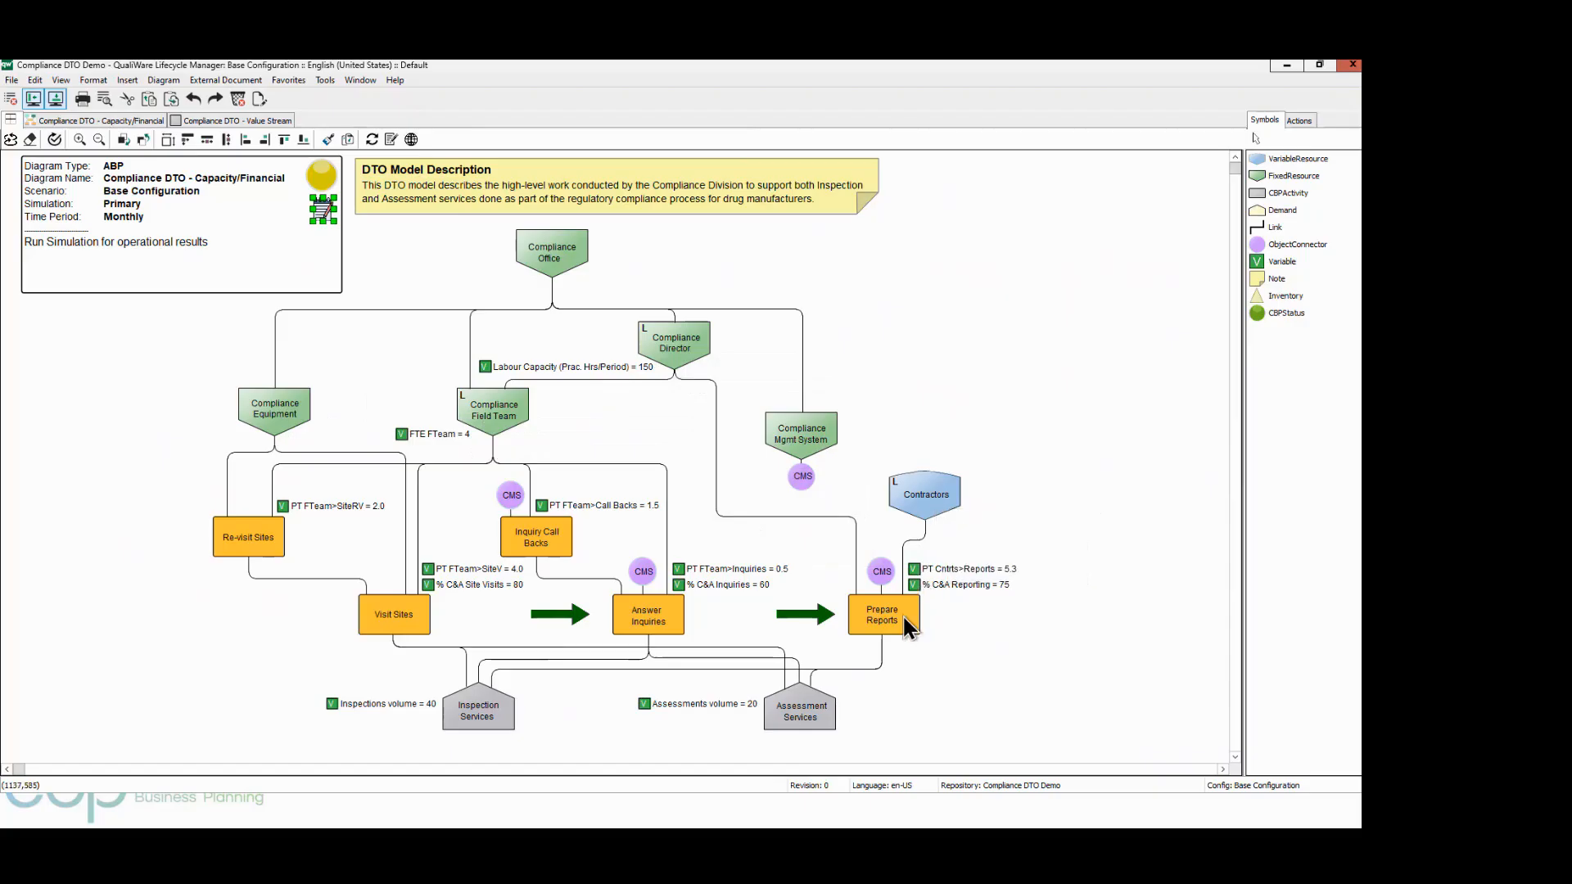
{"action": "mouse_move", "coordinate": [904, 618]}
{"action": "mouse_move", "coordinate": [828, 444]}
{"action": "left_click", "coordinate": [11, 140]}
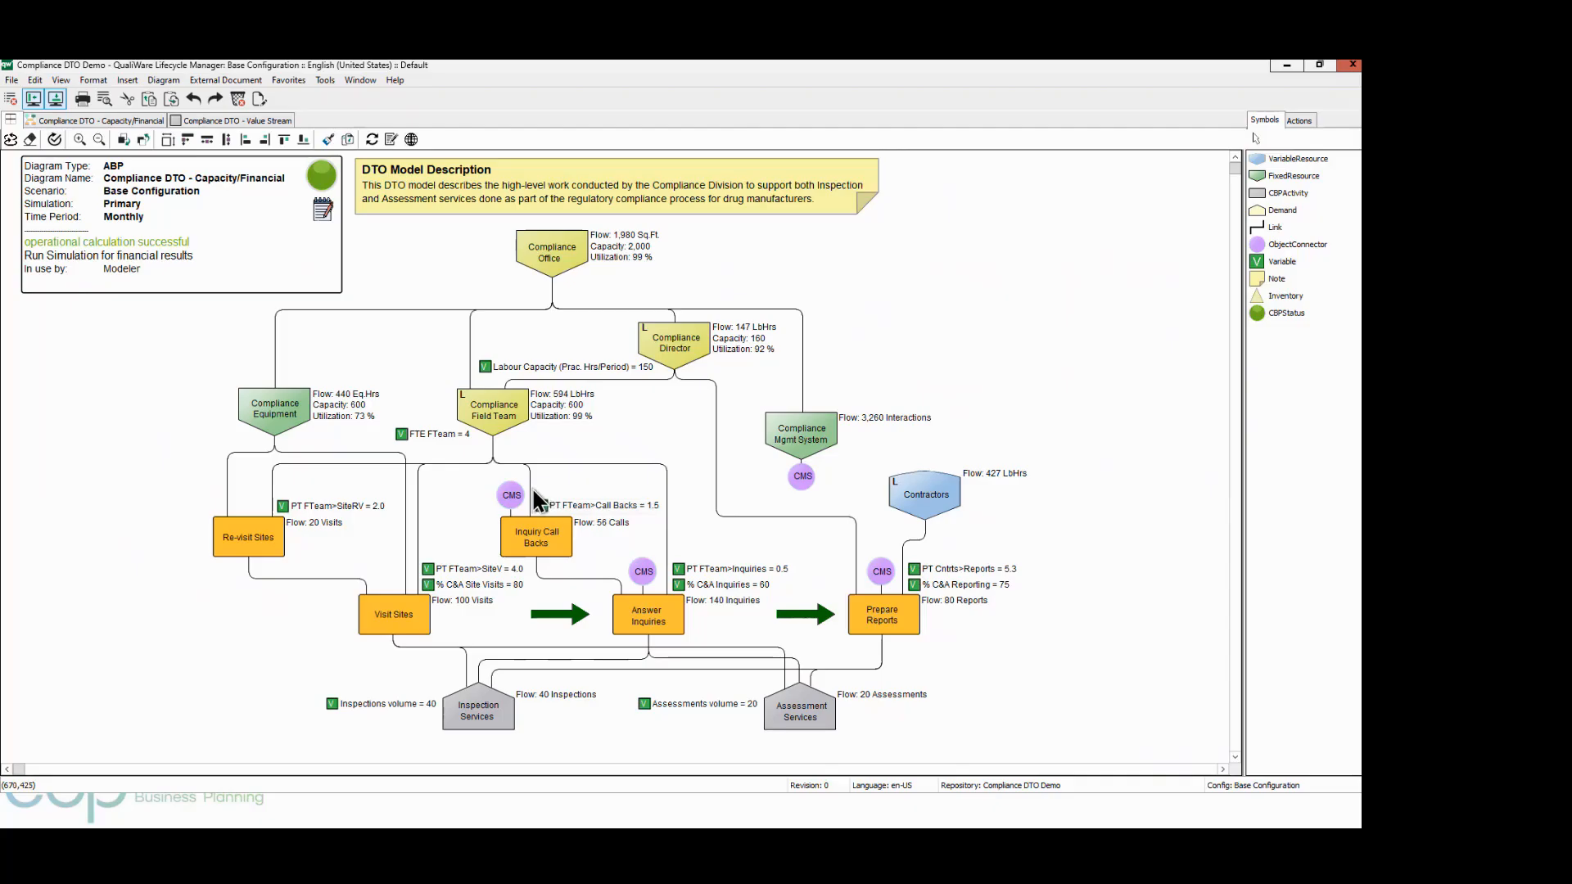
Examine the Compliance Field Team's outflow links, widening the name column and checking Inquiry Call Backs and Visit Sites
{"action": "mouse_move", "coordinate": [533, 490]}
{"action": "mouse_move", "coordinate": [506, 427]}
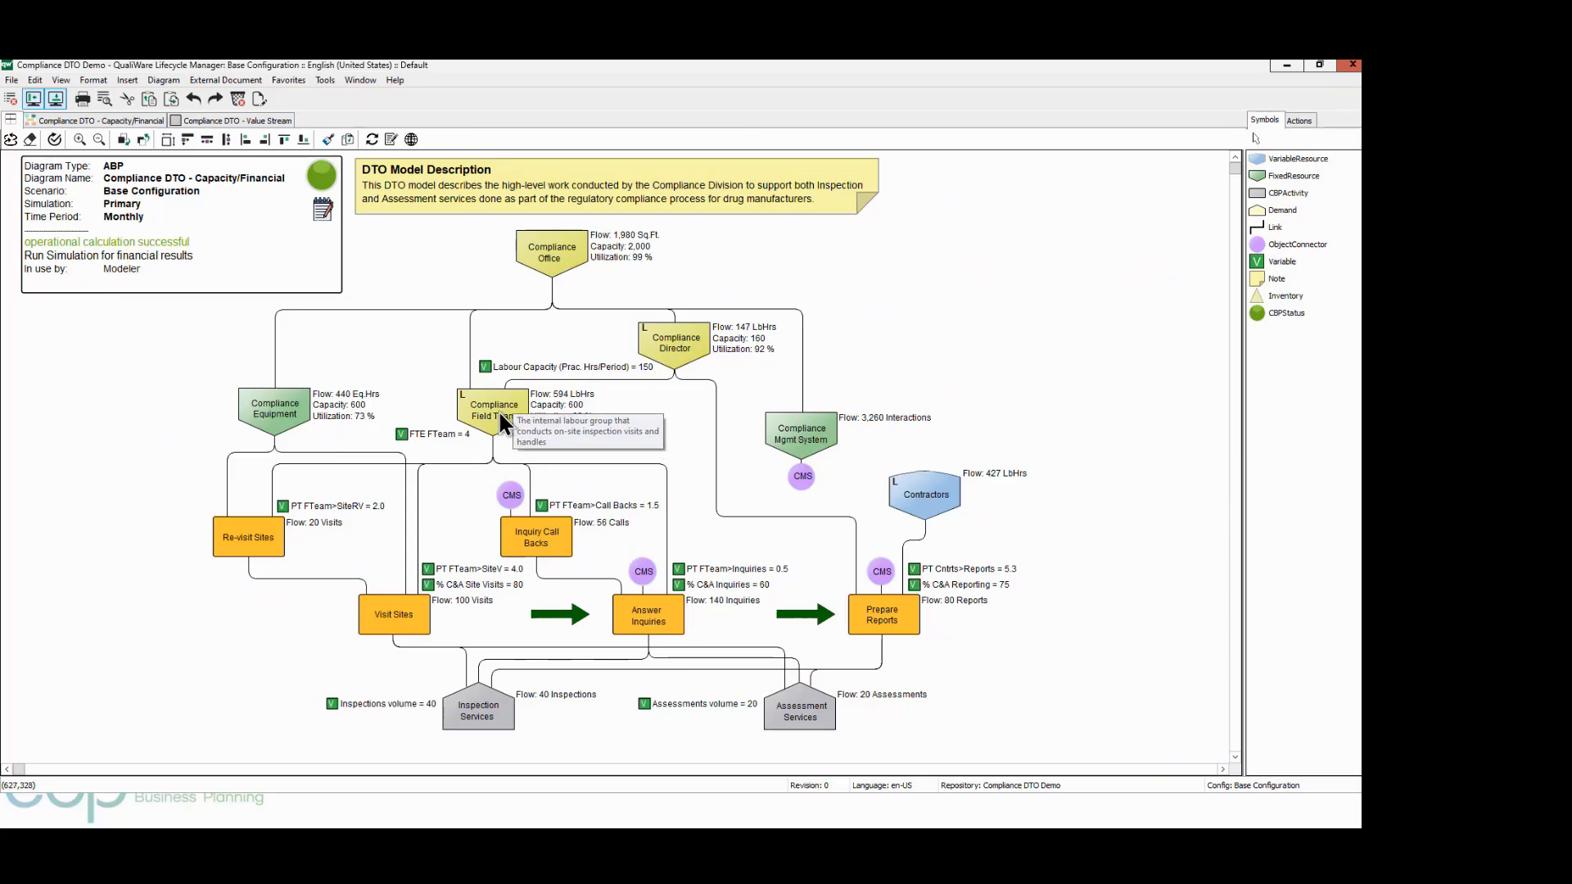
{"action": "double_click", "coordinate": [500, 413]}
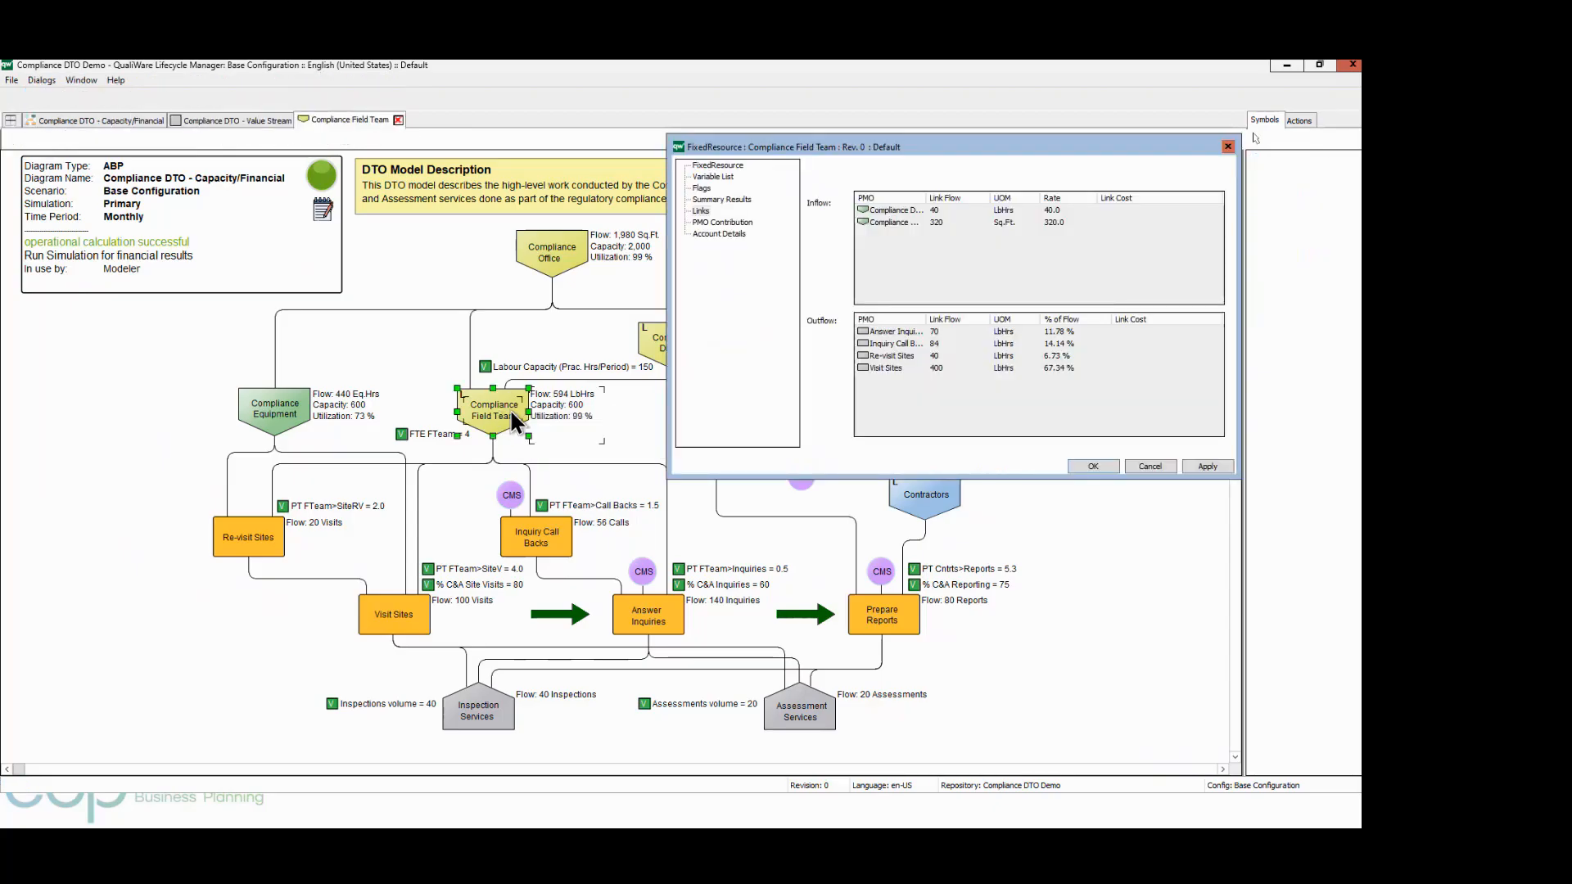
{"action": "left_click_drag", "start_coordinate": [926, 319], "coordinate": [961, 319]}
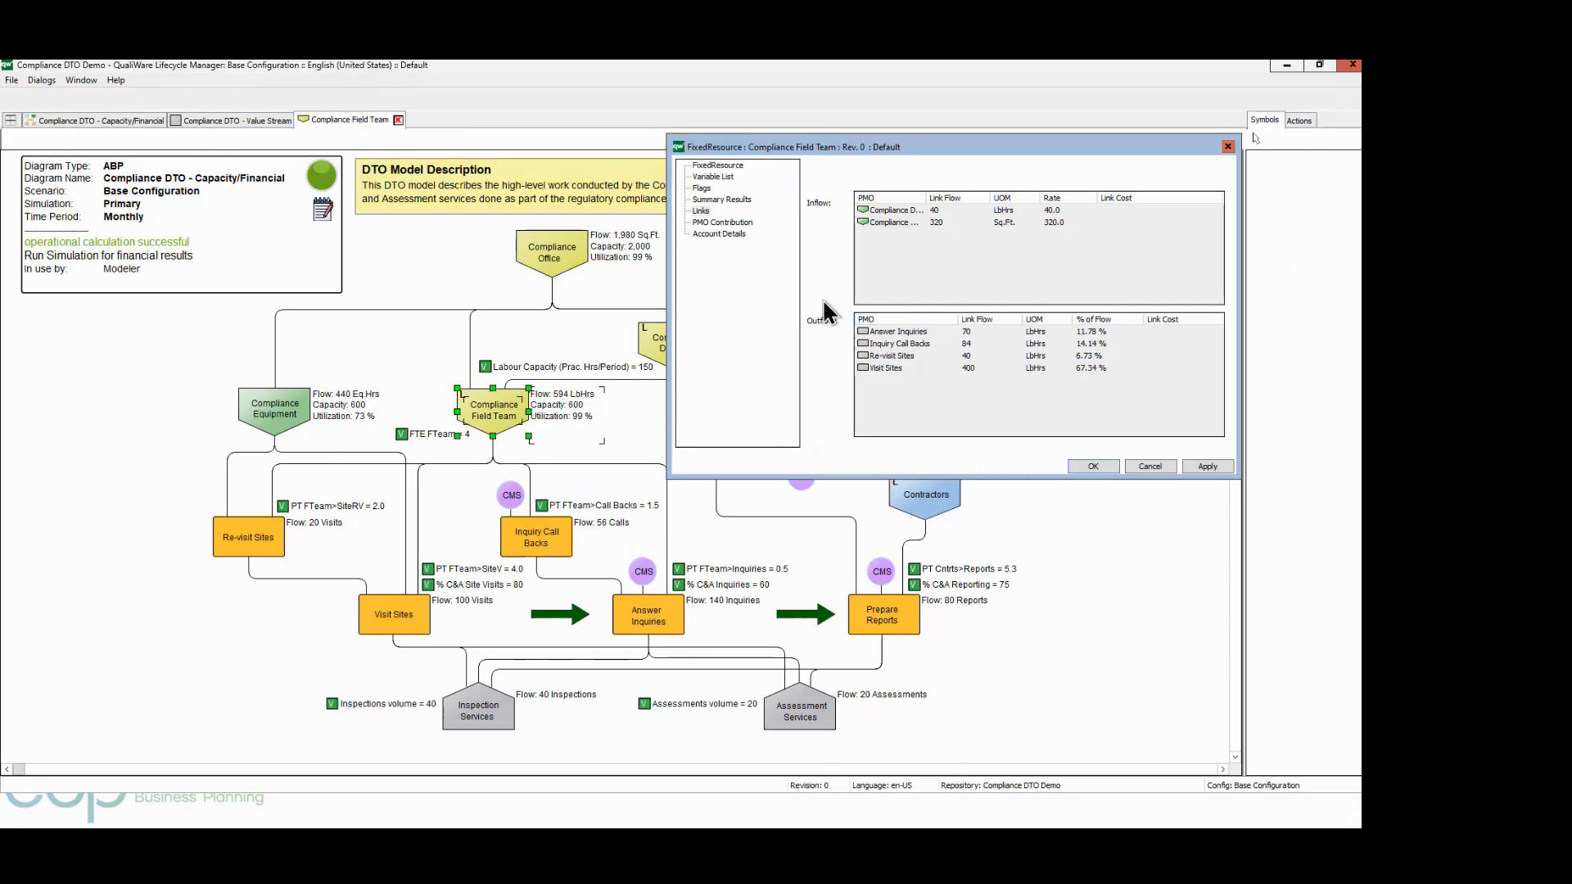
{"action": "left_click", "coordinate": [910, 343]}
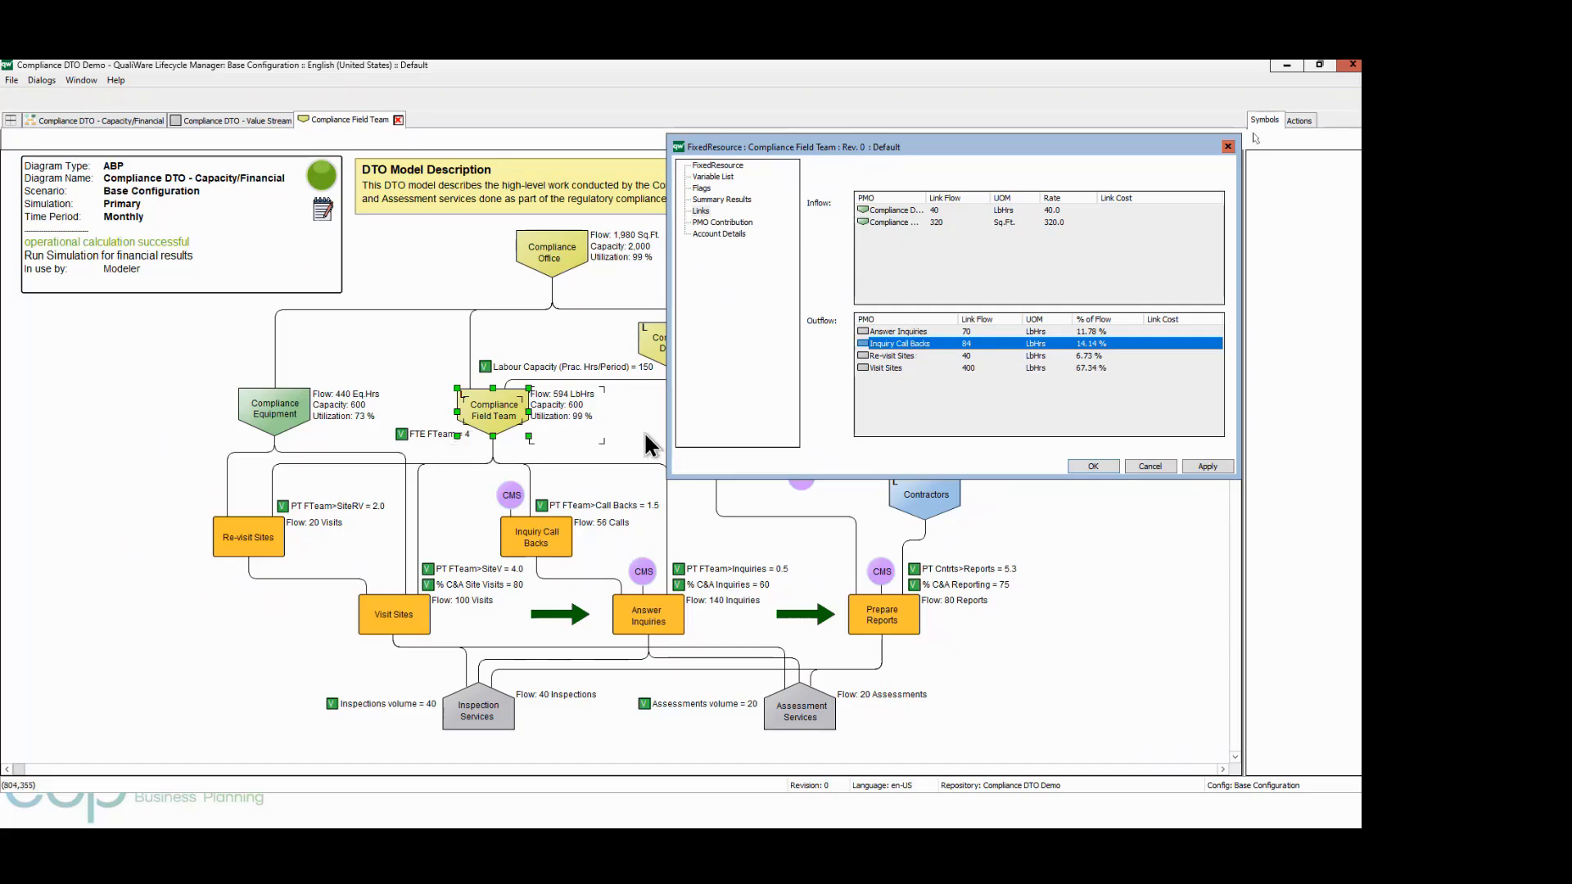
{"action": "left_click", "coordinate": [887, 370]}
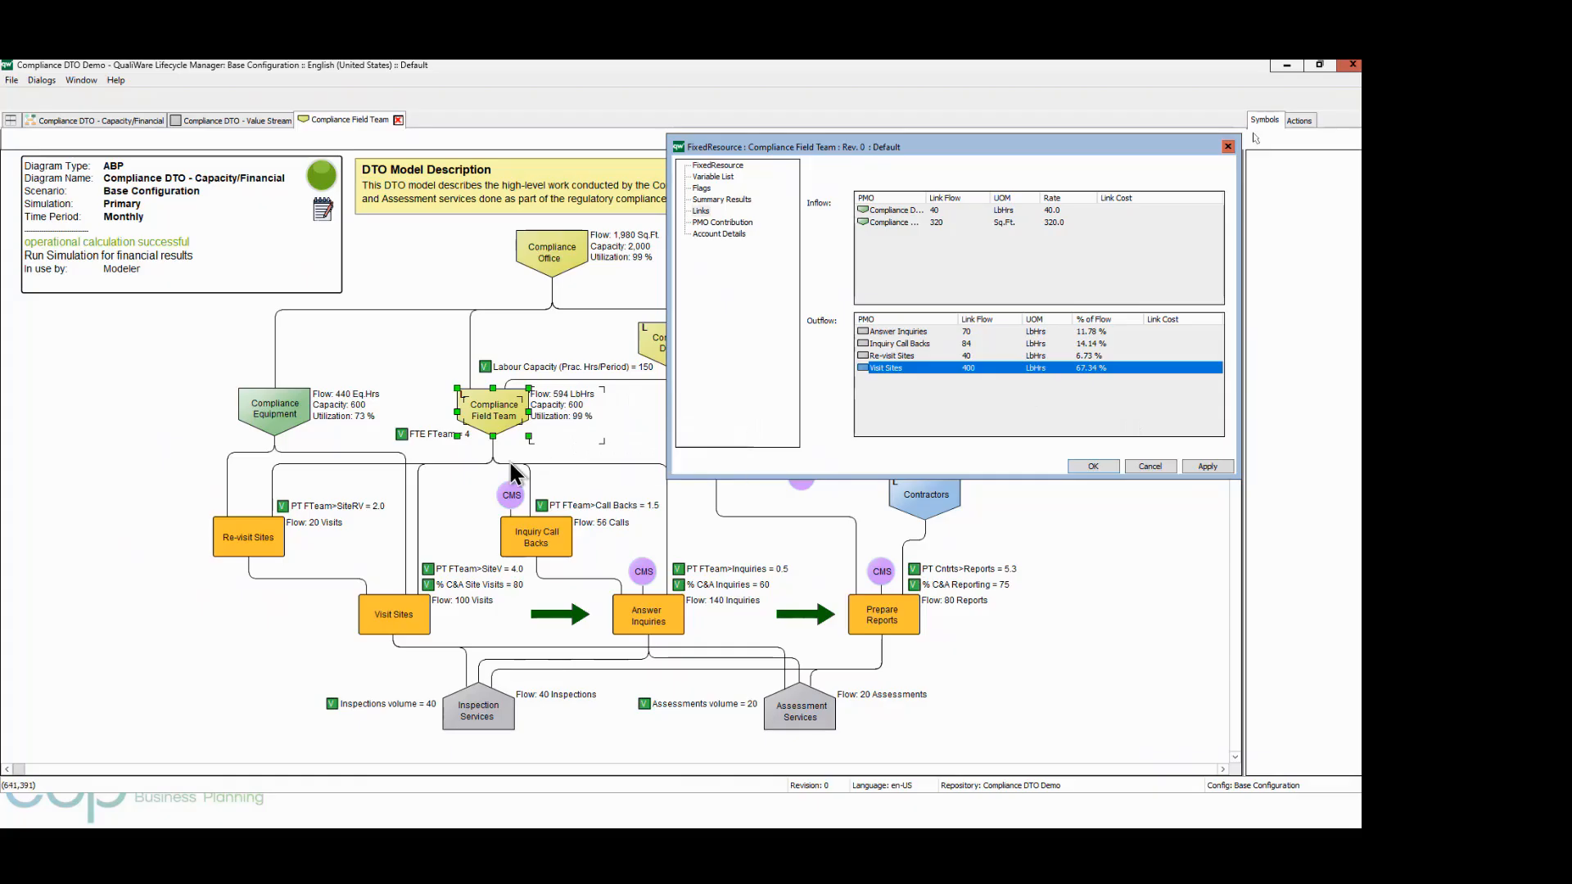
{"action": "left_click", "coordinate": [440, 449]}
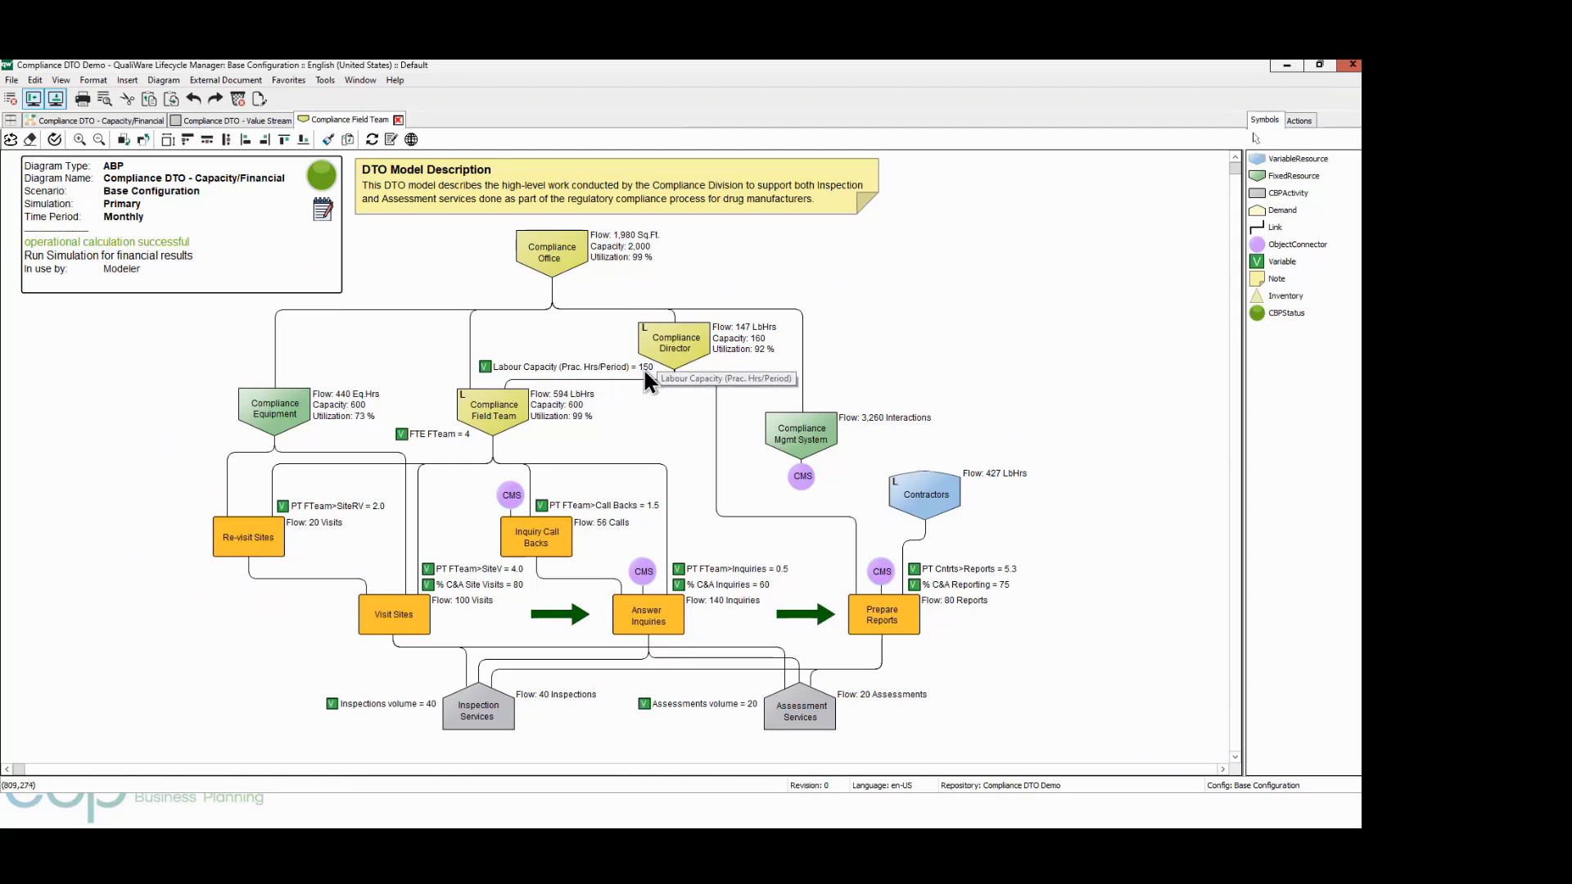
Review the Compliance Field Team's fixed resource data, including its description, capacity and financial account formulas
{"action": "double_click", "coordinate": [568, 408]}
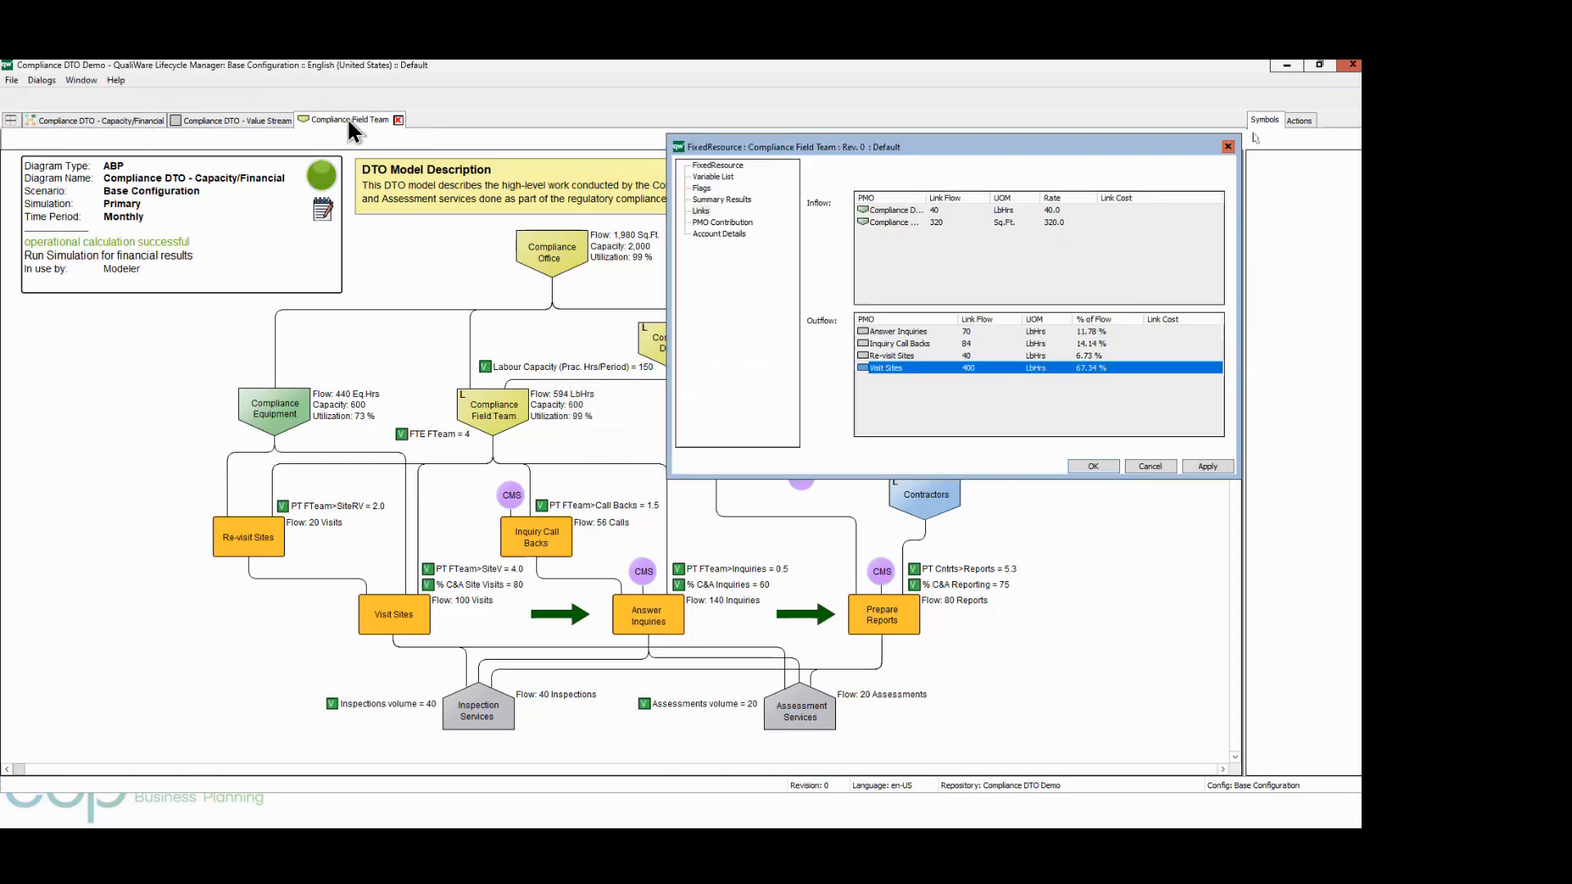
{"action": "left_click", "coordinate": [701, 167]}
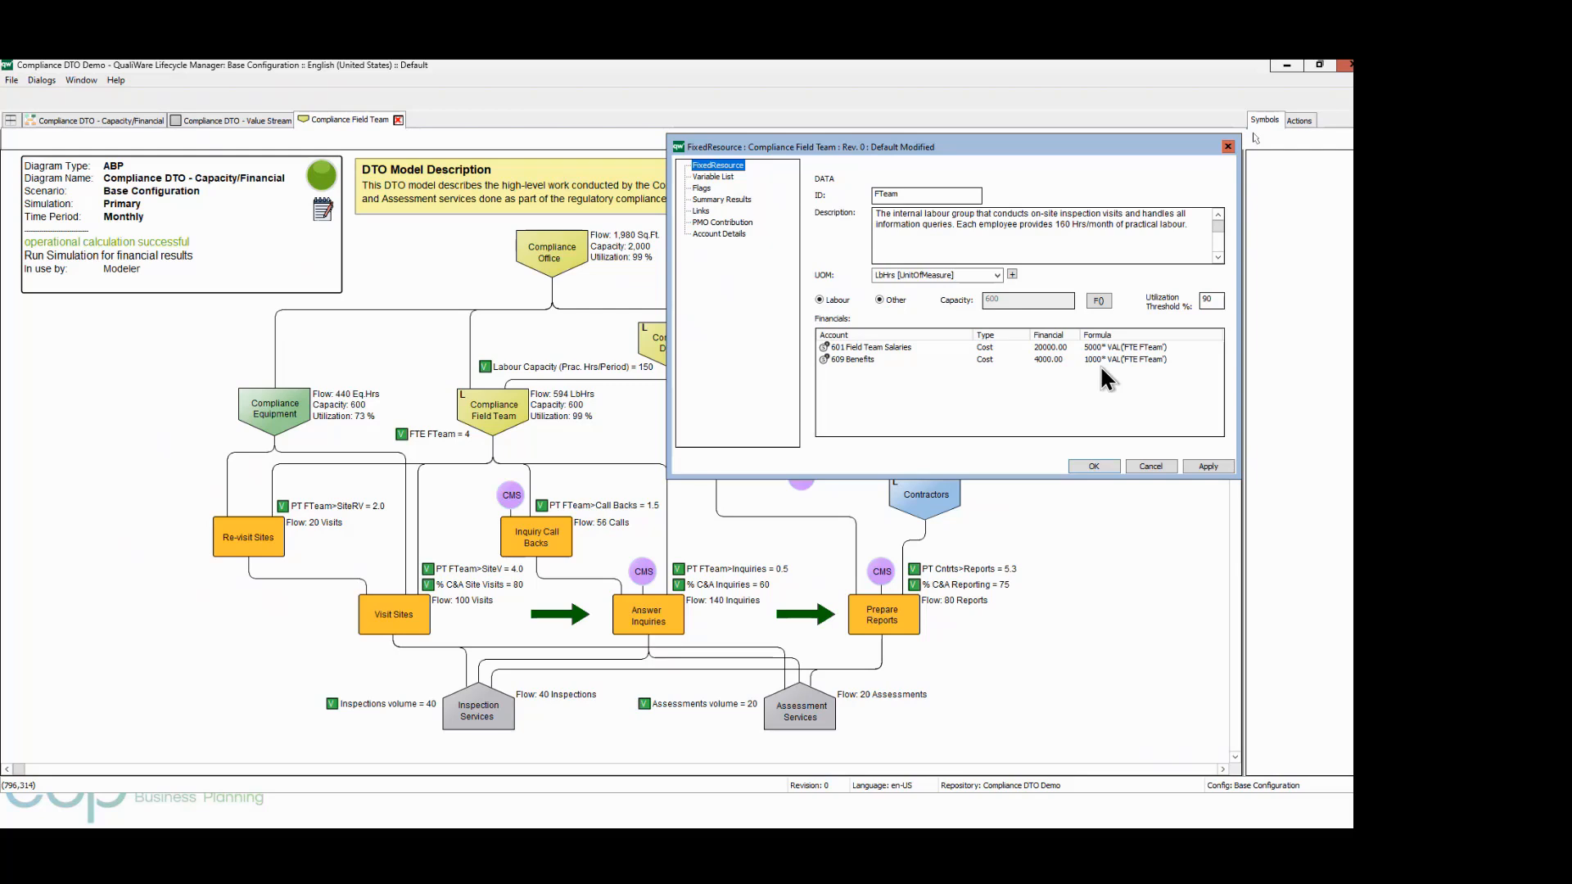
{"action": "left_click", "coordinate": [1096, 466]}
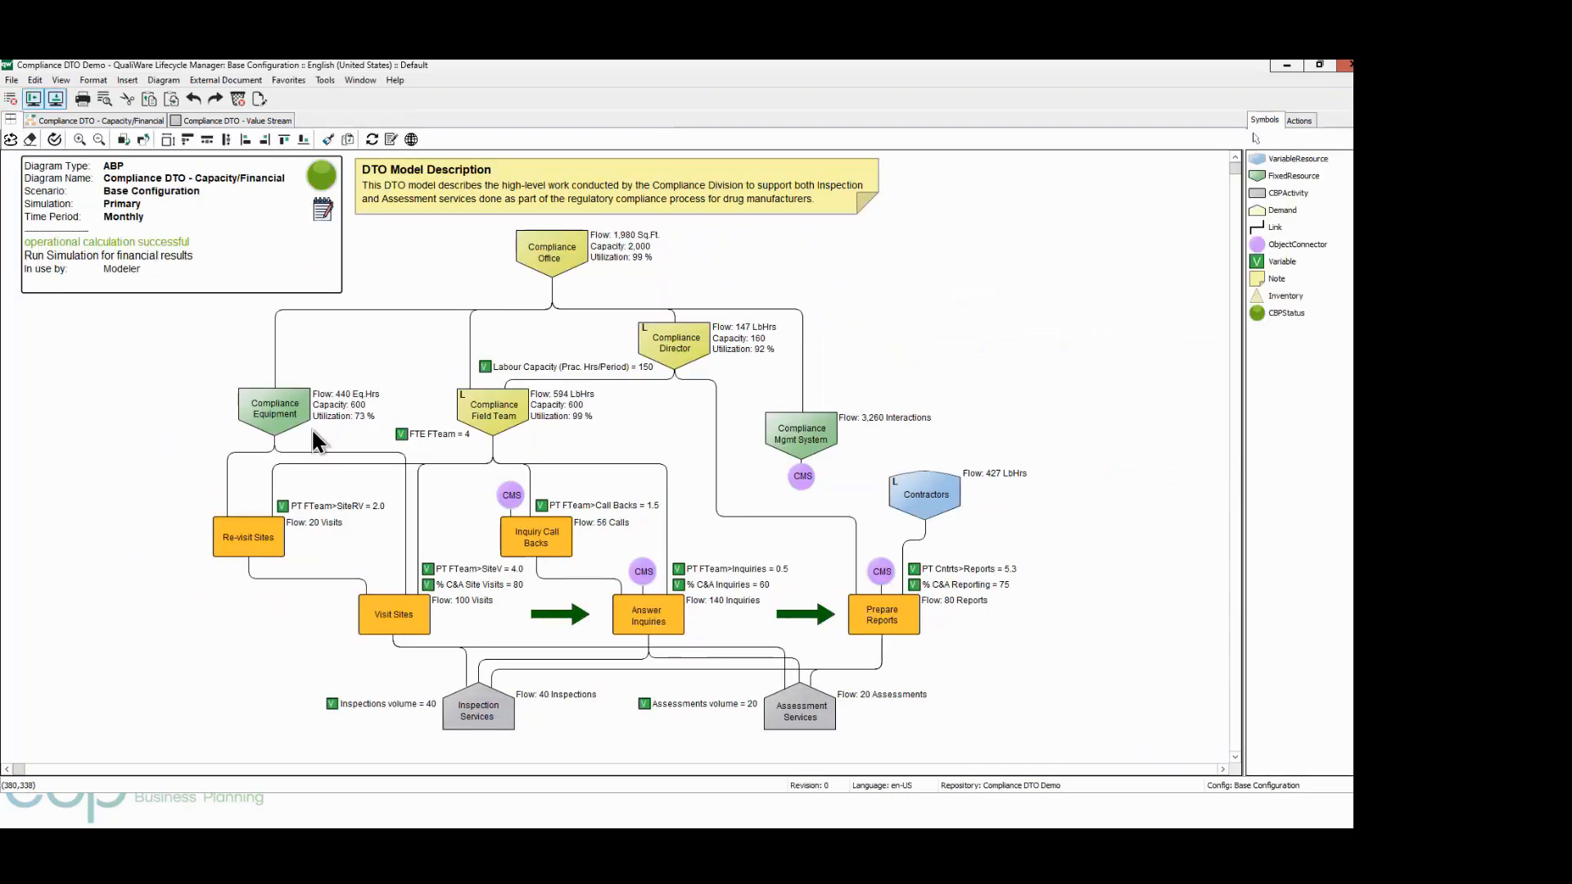
Run the financial simulation on the Capacity/Financial diagram to calculate revenue, costs and profit
{"action": "mouse_move", "coordinate": [770, 360]}
{"action": "mouse_move", "coordinate": [550, 449]}
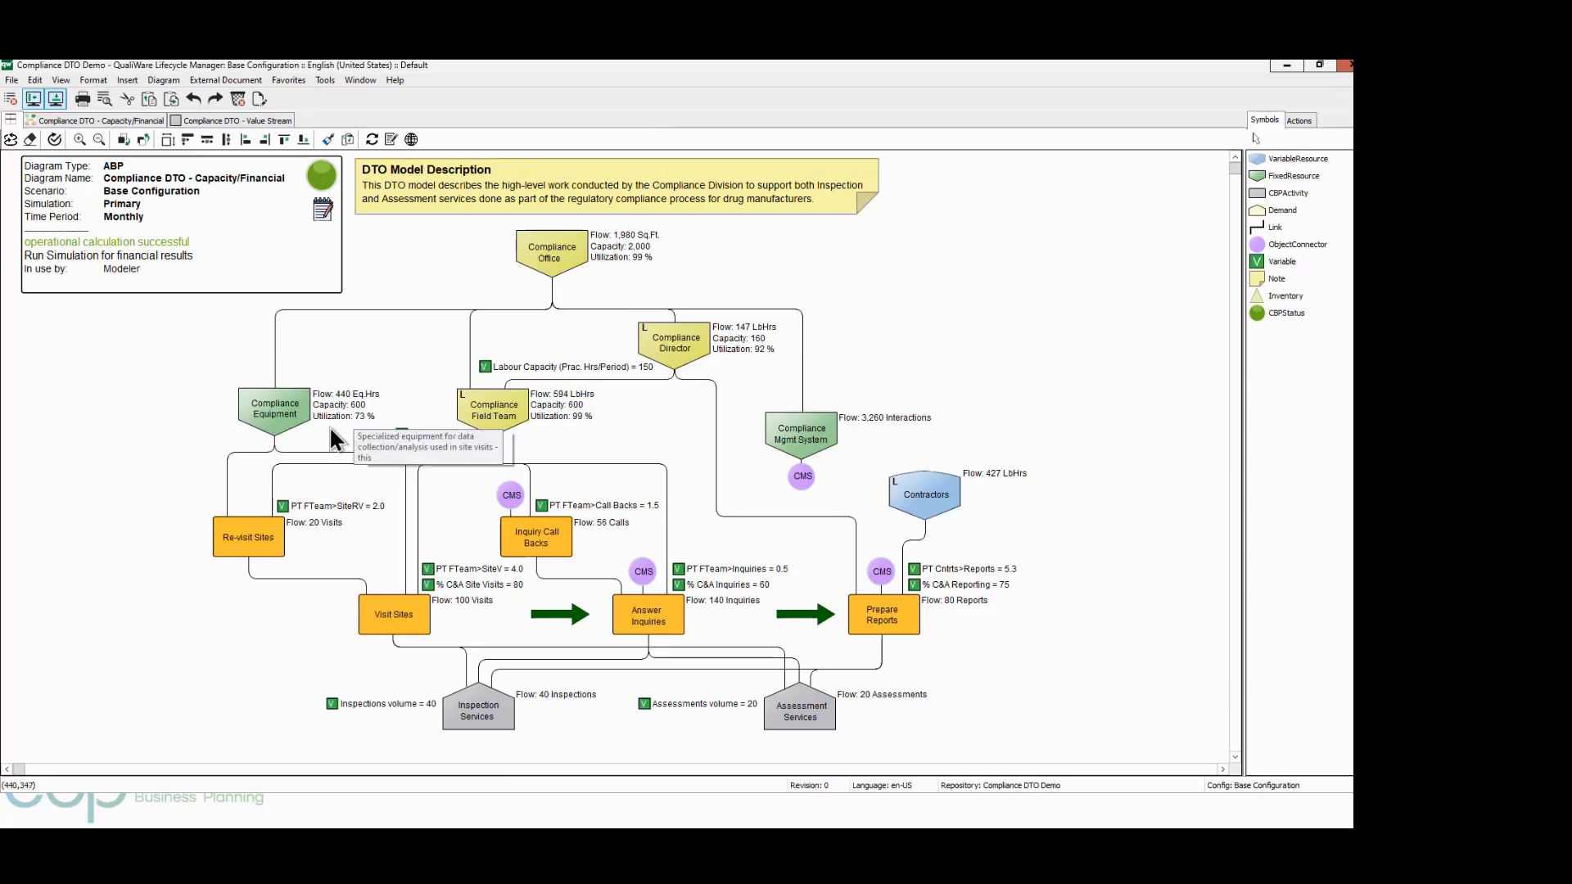
{"action": "mouse_move", "coordinate": [293, 419]}
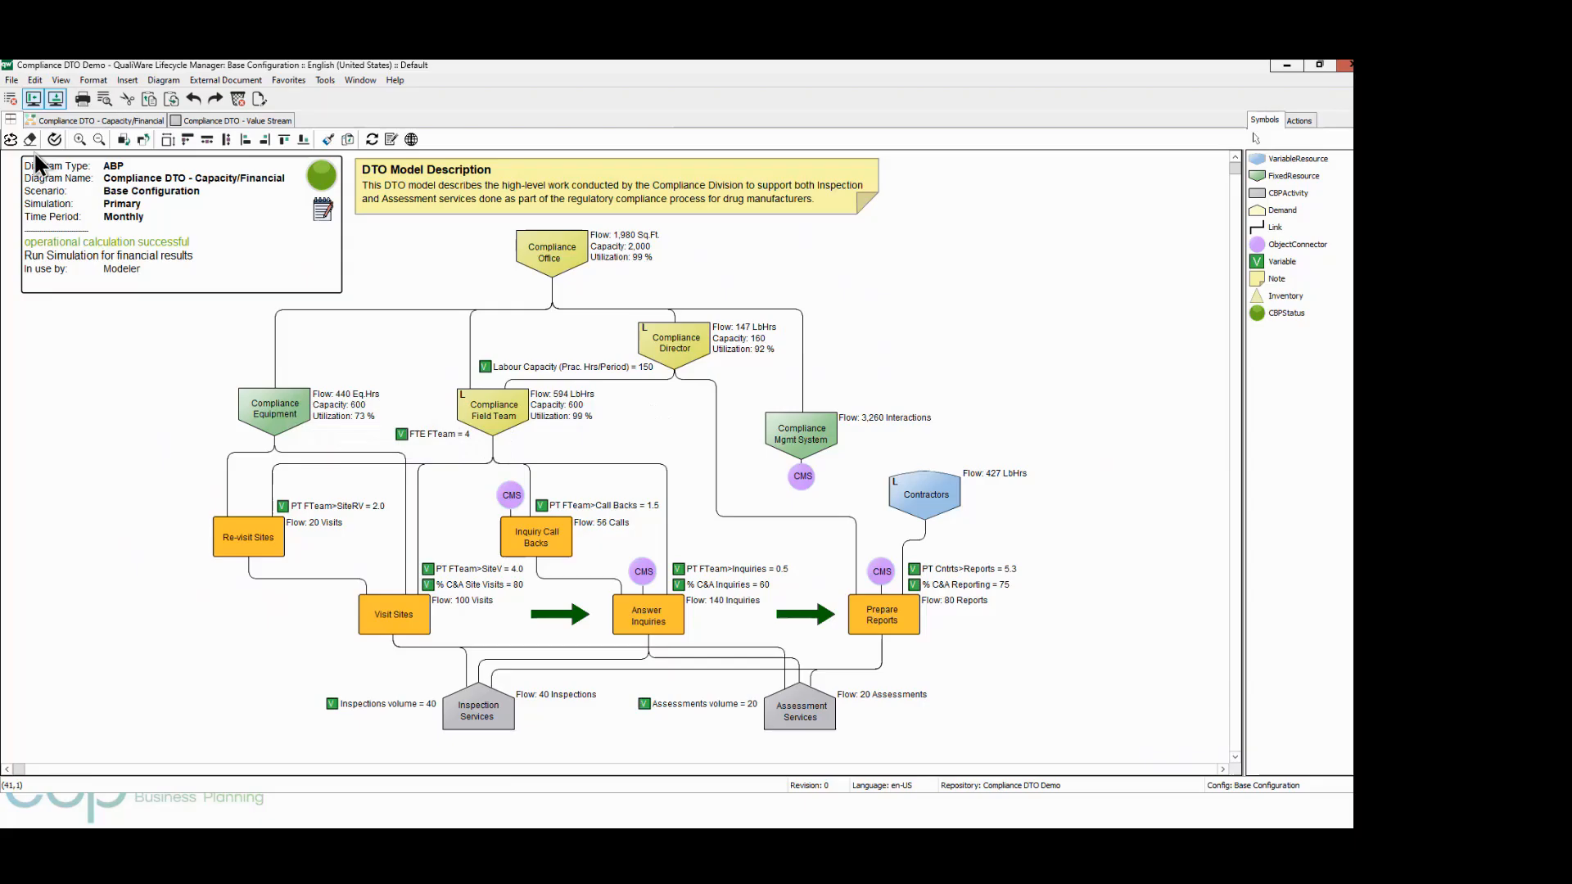
{"action": "left_click", "coordinate": [17, 137]}
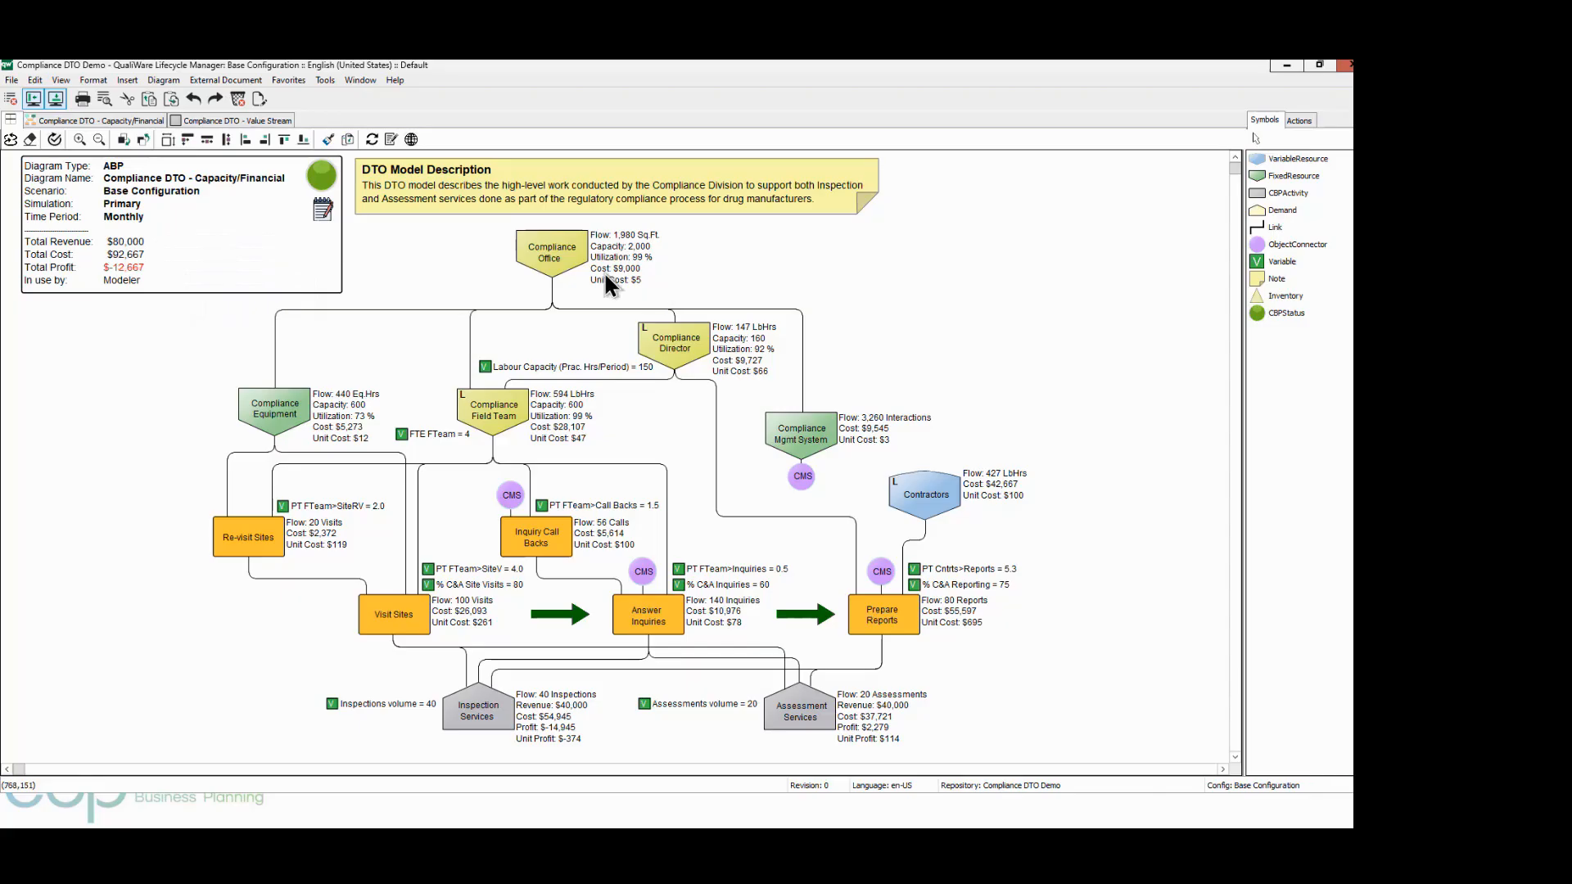
Review the Compliance Office resource's lease and insurance accounts and close its properties without changes
{"action": "mouse_move", "coordinate": [638, 276]}
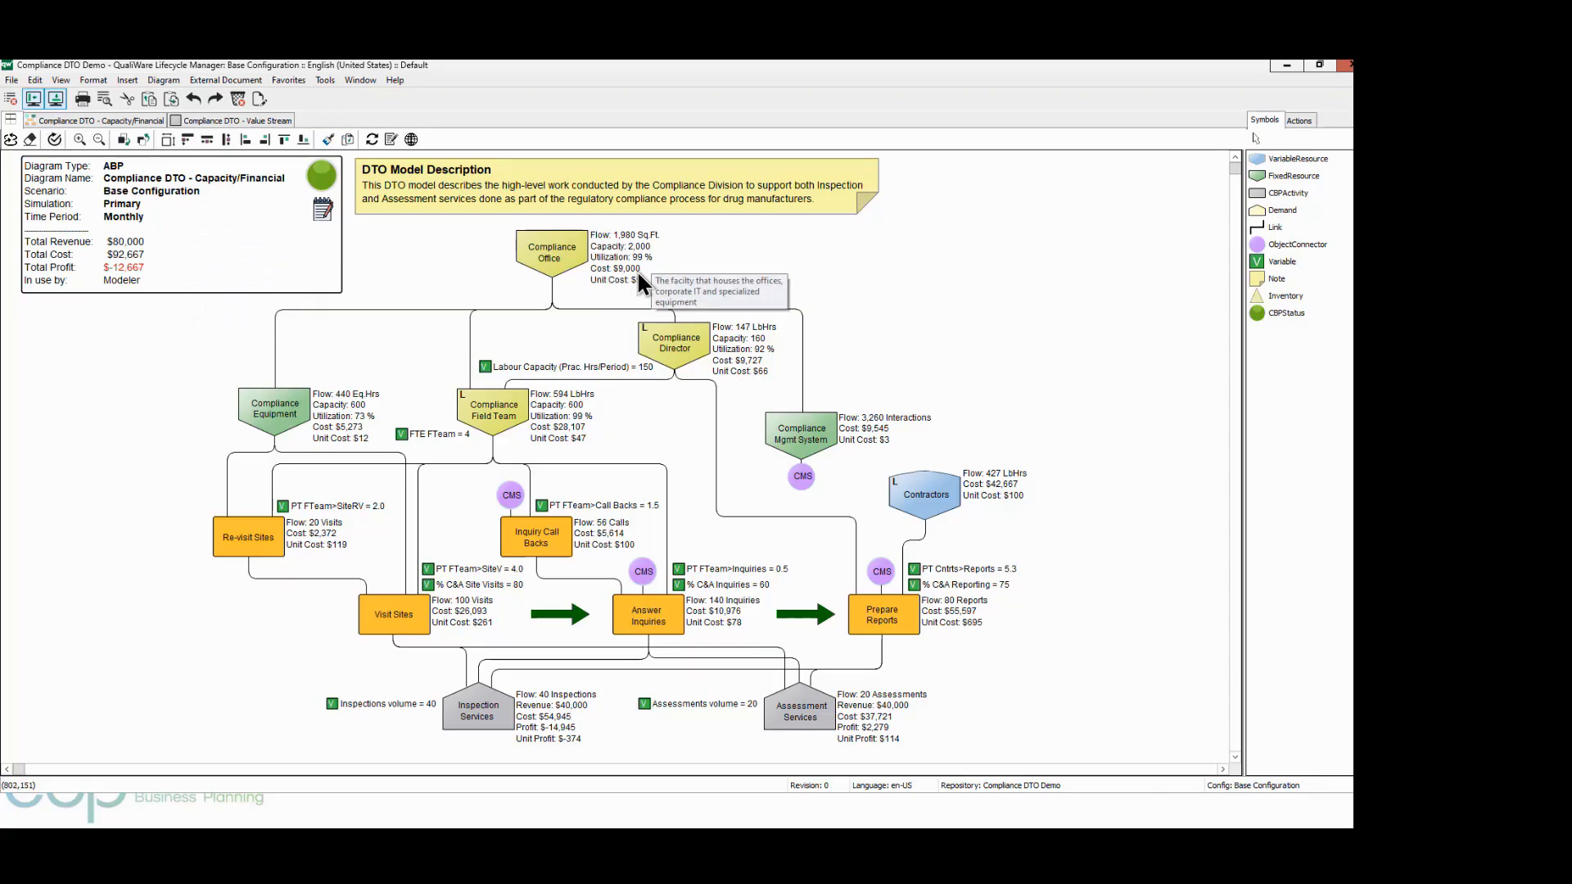
{"action": "left_click", "coordinate": [555, 257]}
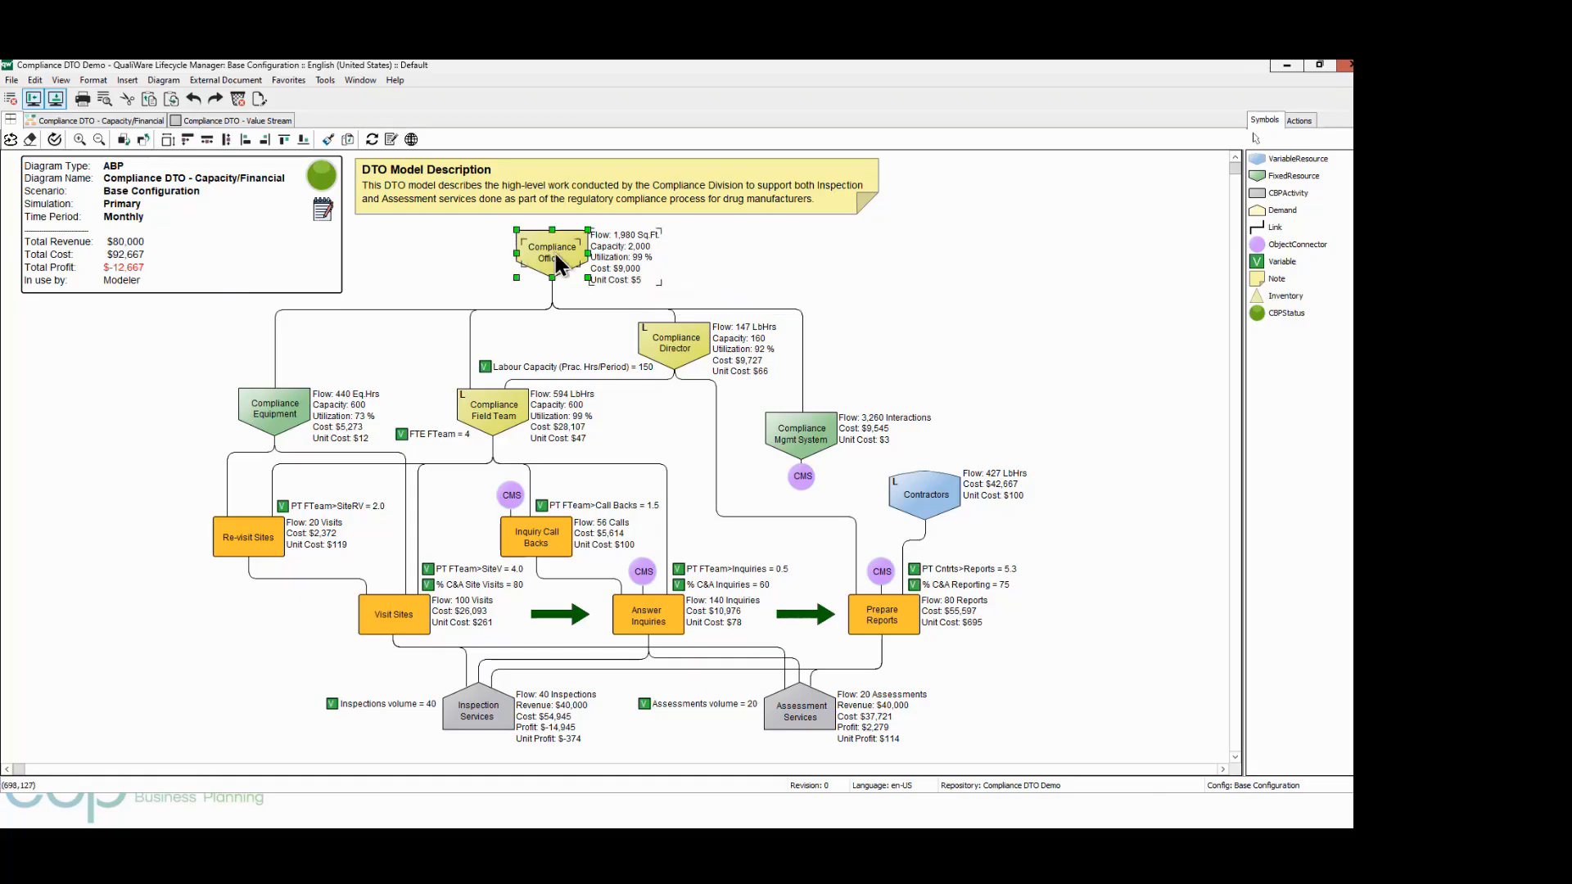
{"action": "double_click", "coordinate": [556, 260]}
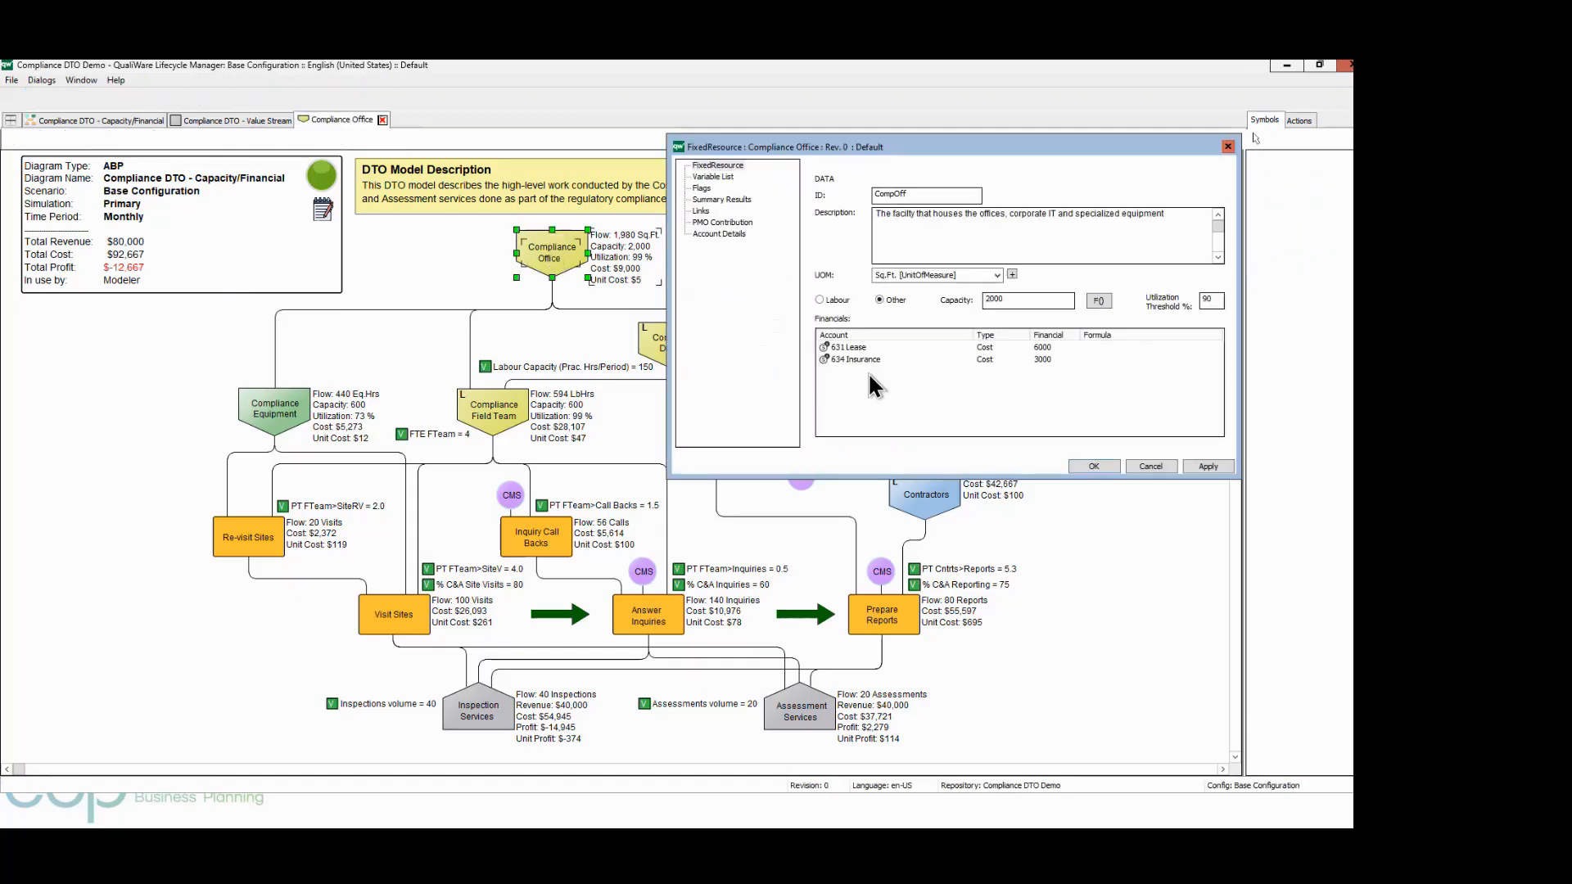
{"action": "left_click", "coordinate": [1149, 465]}
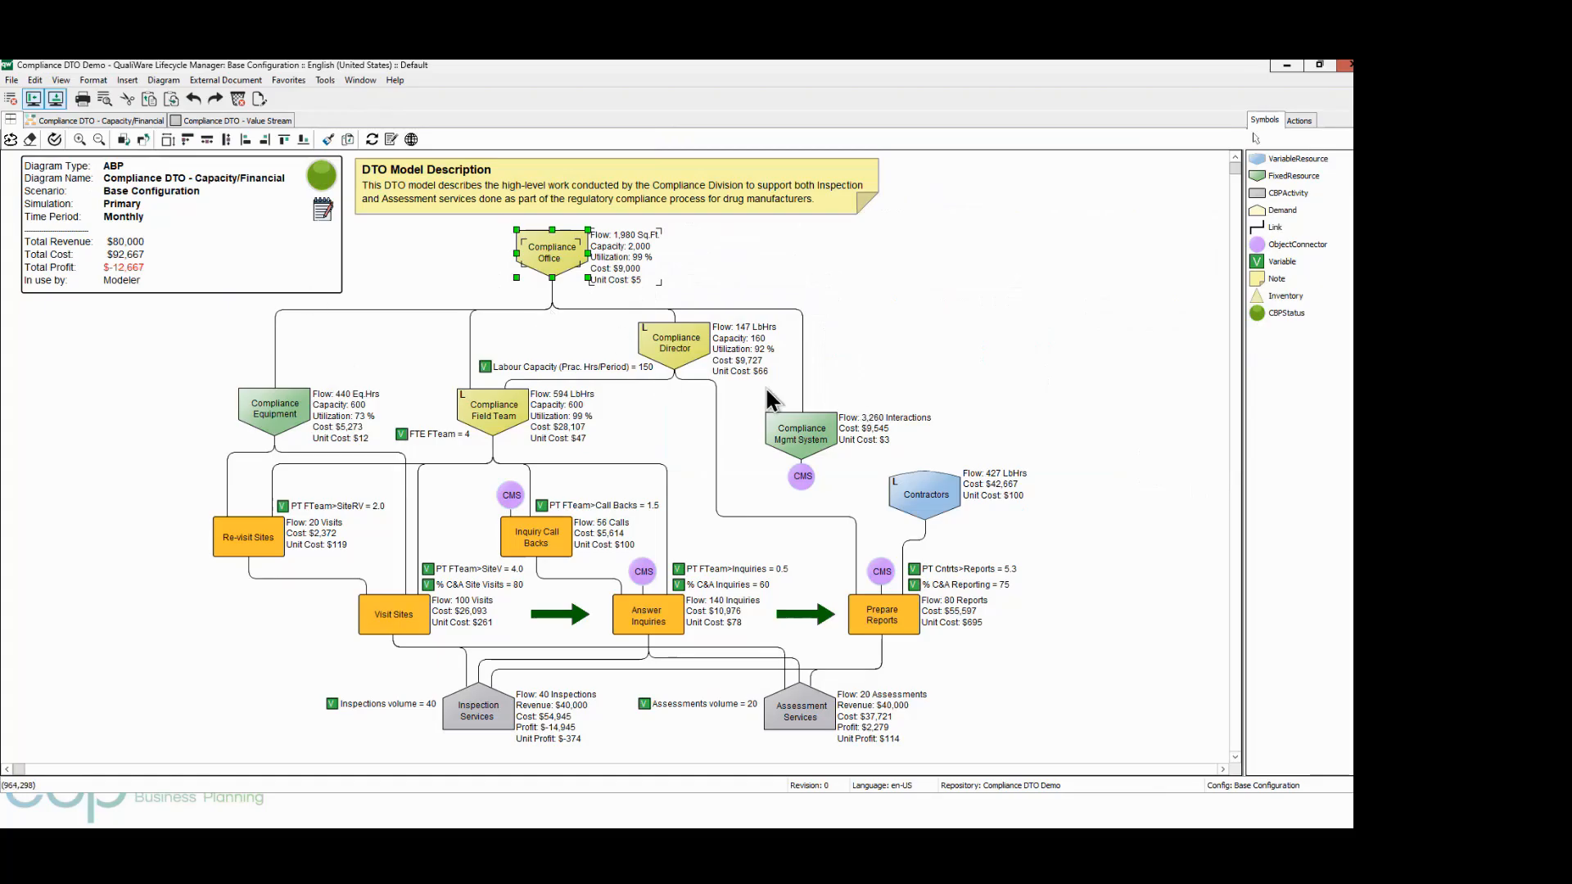
Examine the Compliance Field Team's inflow and outflow link costs and its summary results, widening the name columns
{"action": "double_click", "coordinate": [492, 414]}
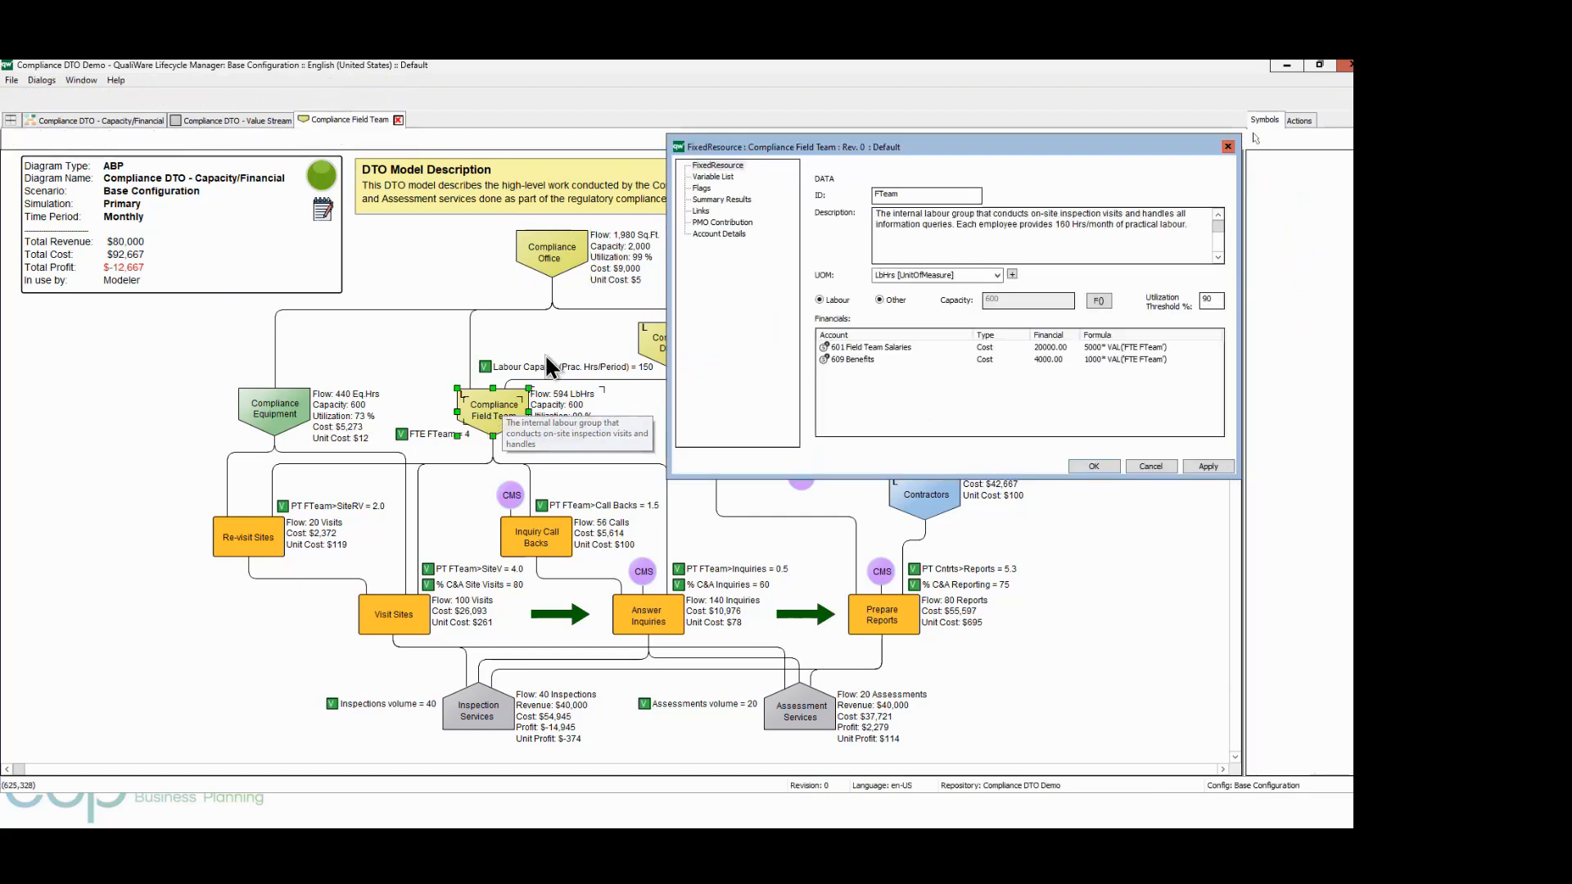
{"action": "left_click", "coordinate": [705, 211]}
{"action": "left_click_drag", "start_coordinate": [927, 192], "coordinate": [958, 193]}
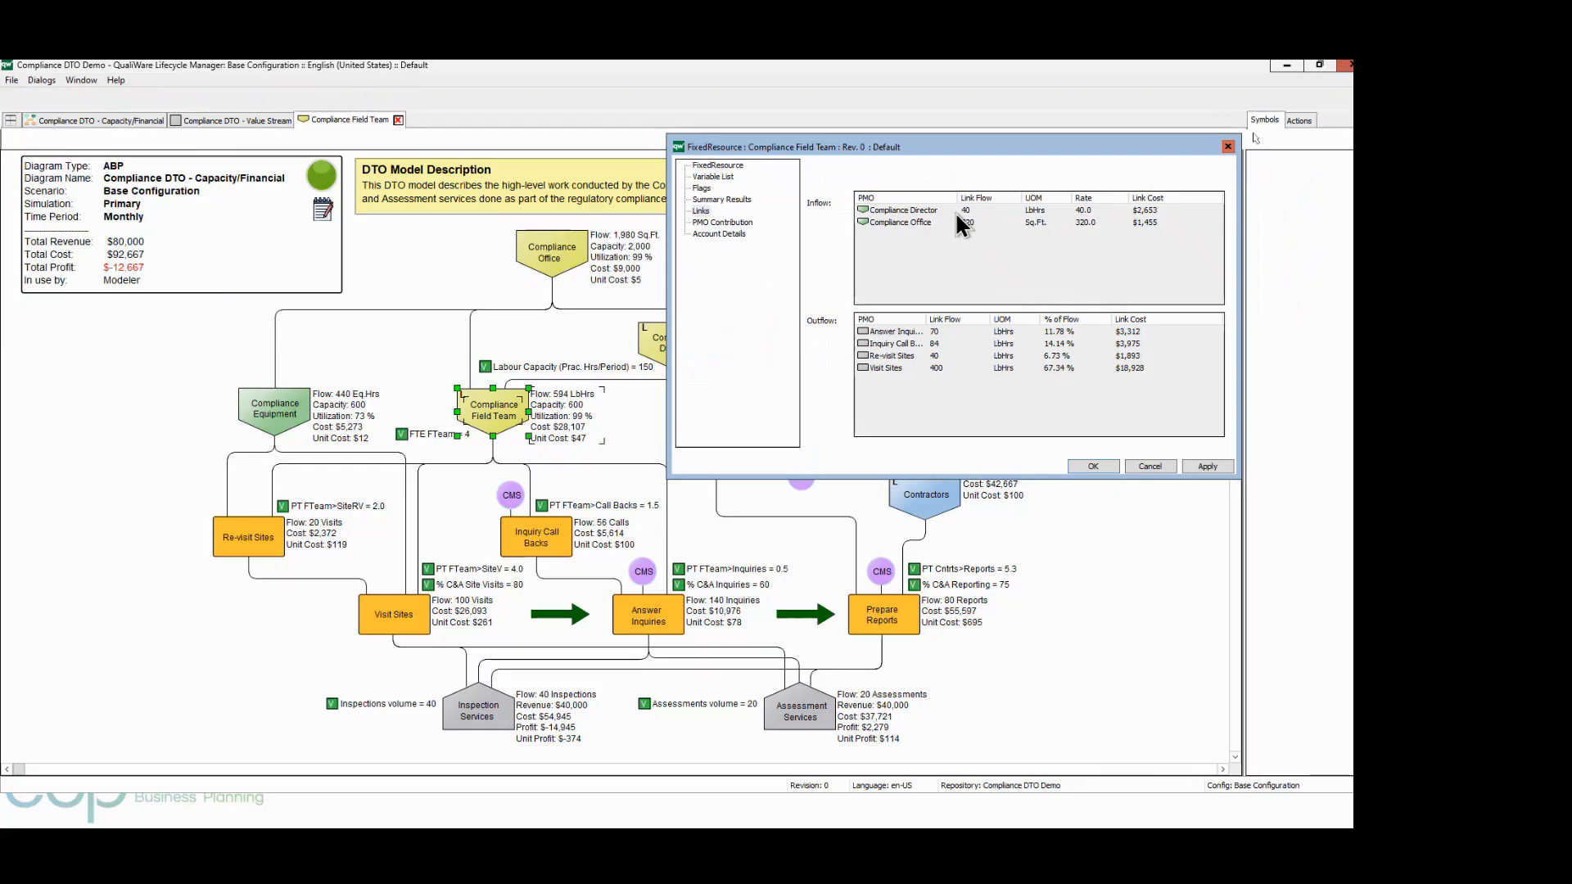
{"action": "left_click_drag", "start_coordinate": [926, 316], "coordinate": [942, 314]}
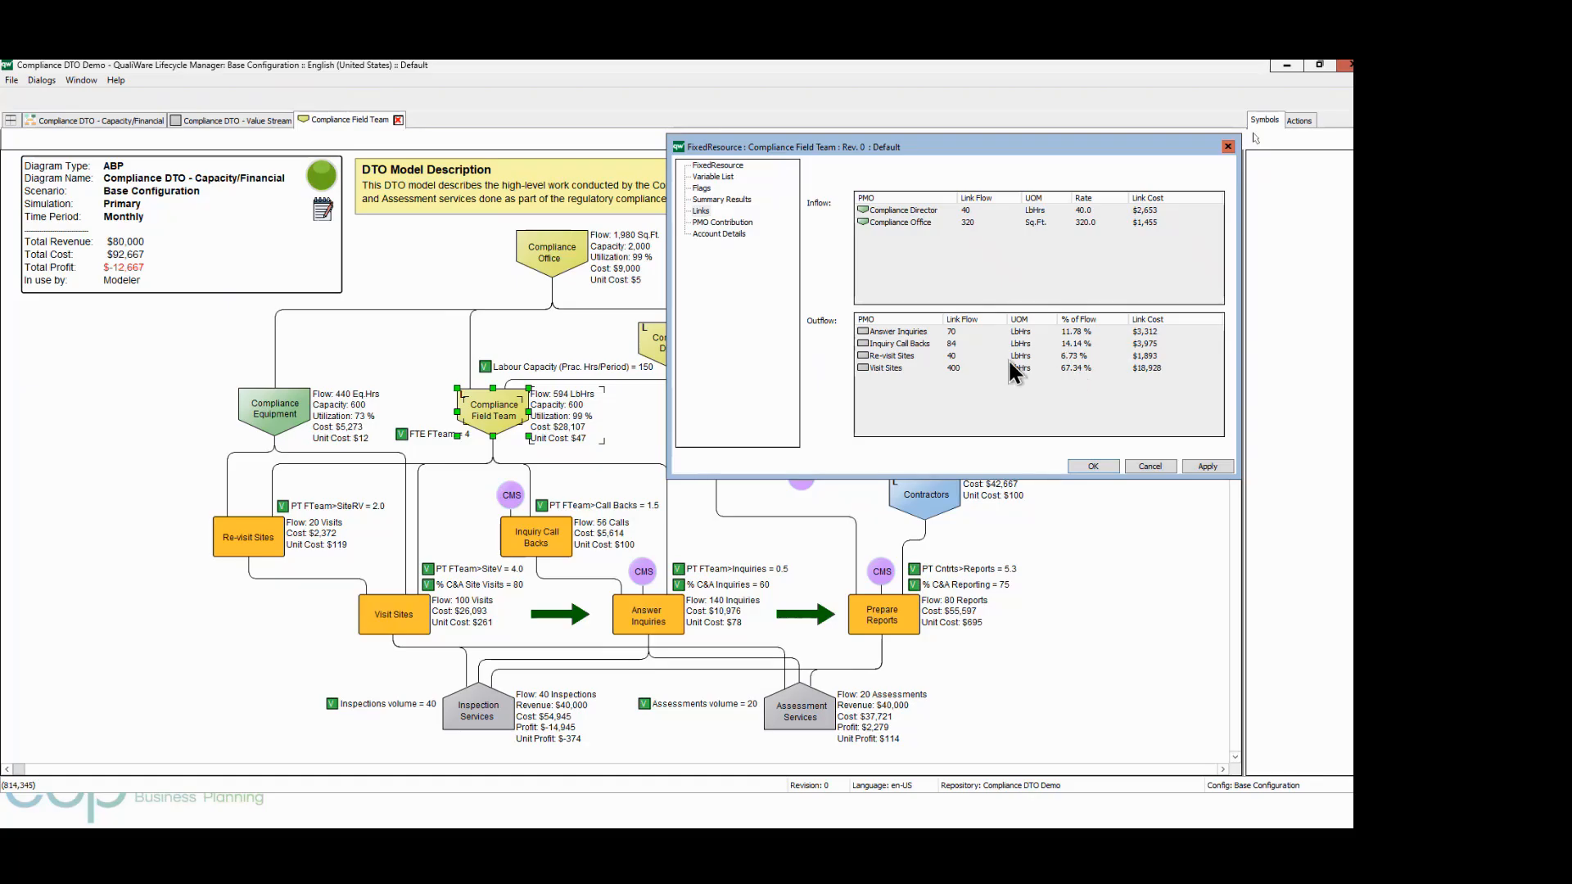
{"action": "left_click", "coordinate": [713, 201]}
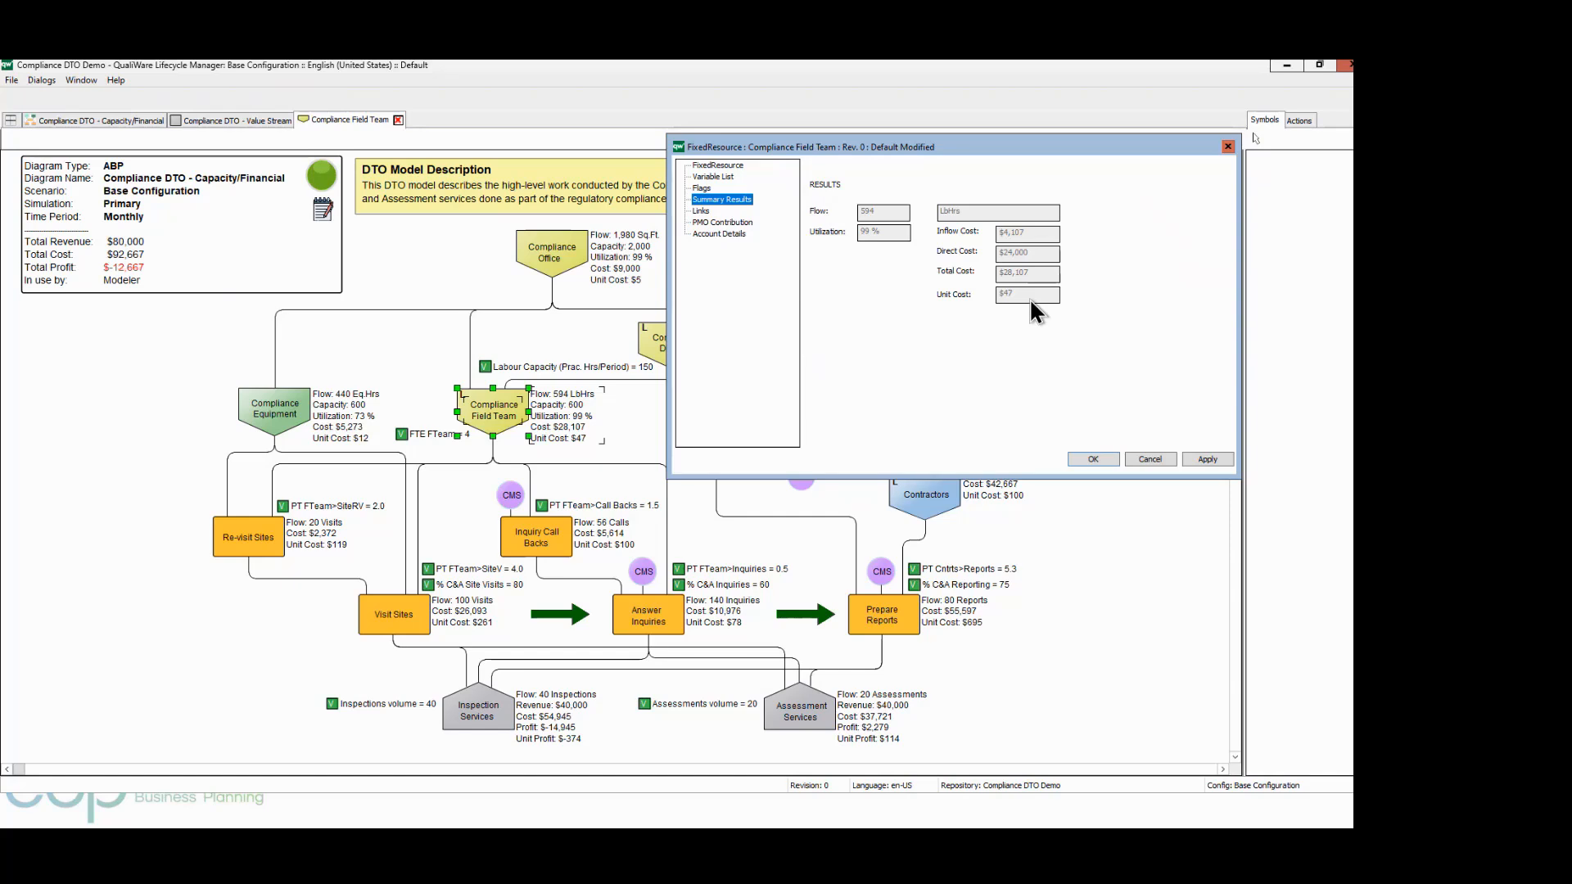
{"action": "left_click", "coordinate": [704, 211]}
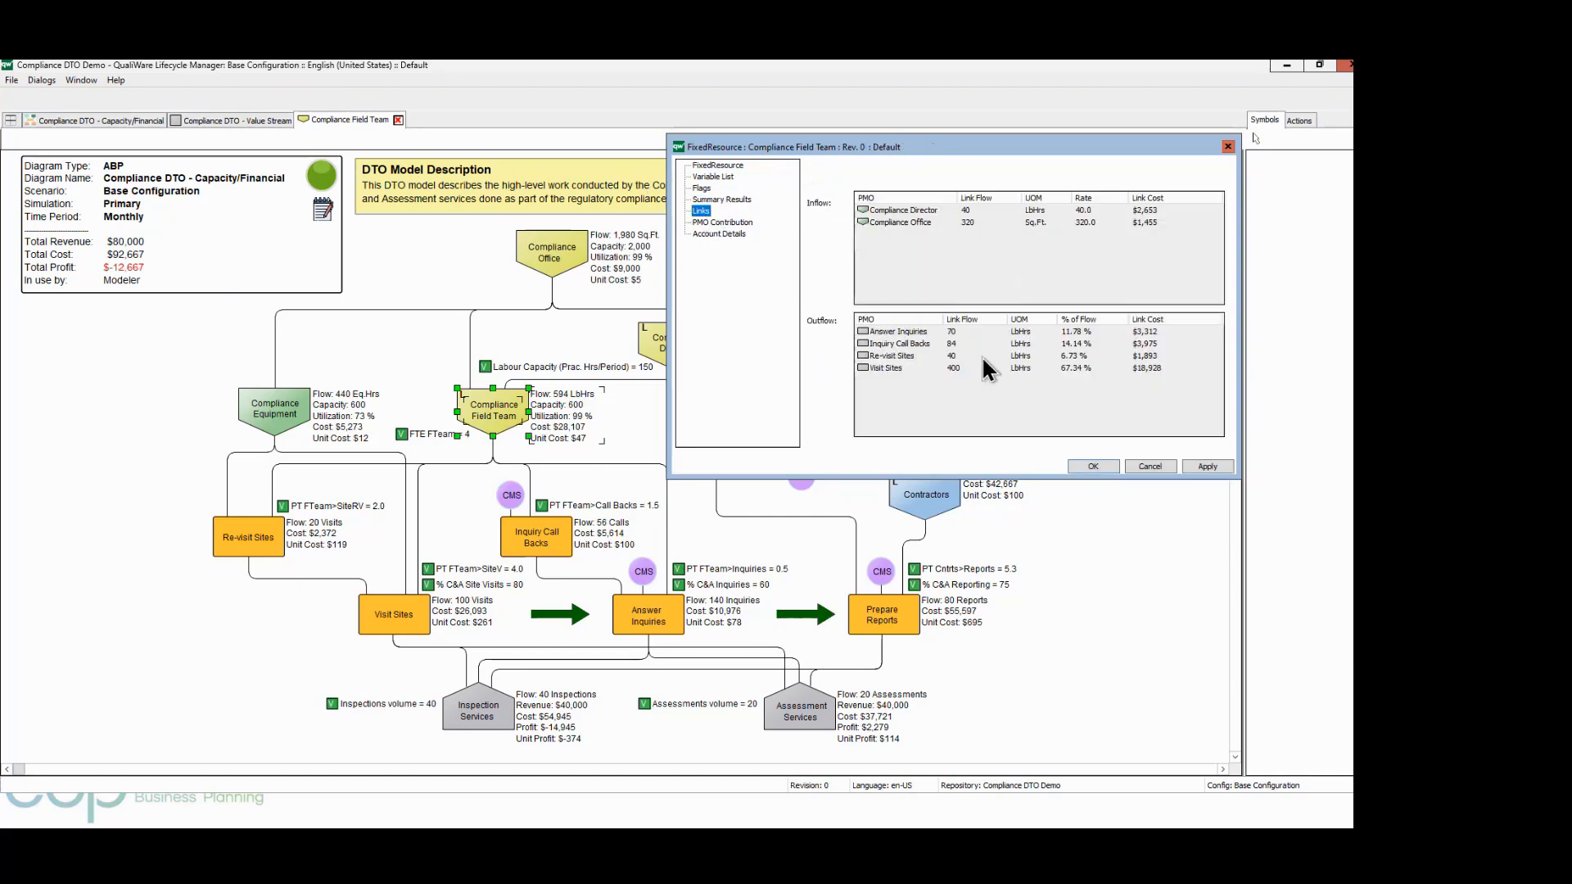
Open the Answer Inquiries activity from the Compliance Field Team's outflow links and examine its summary results and link costs
{"action": "double_click", "coordinate": [883, 336]}
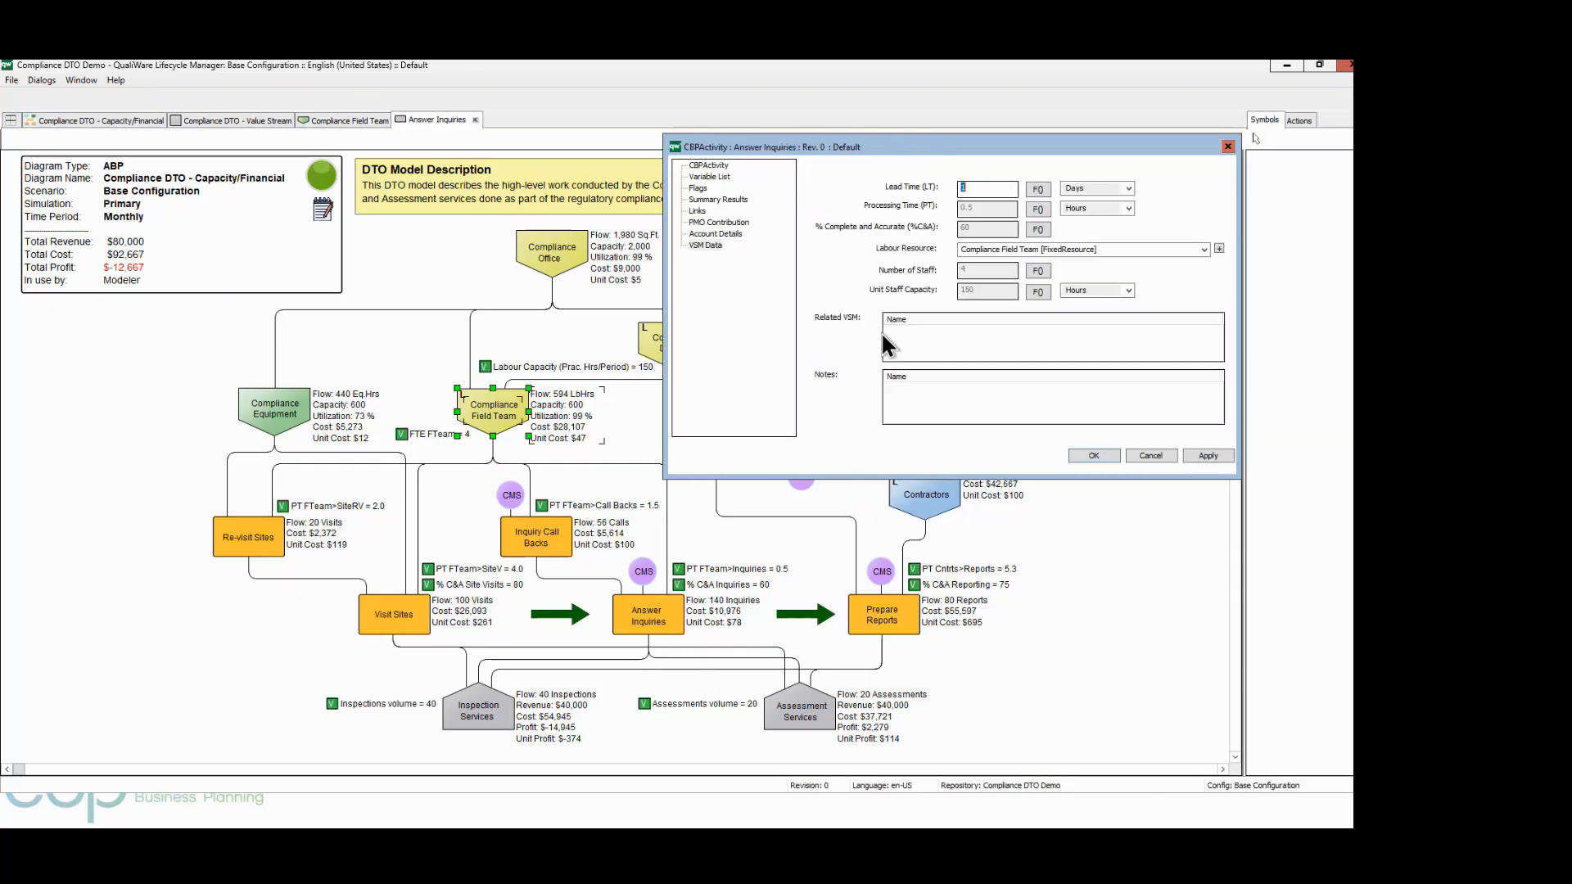
{"action": "left_click_drag", "start_coordinate": [892, 164], "coordinate": [869, 245]}
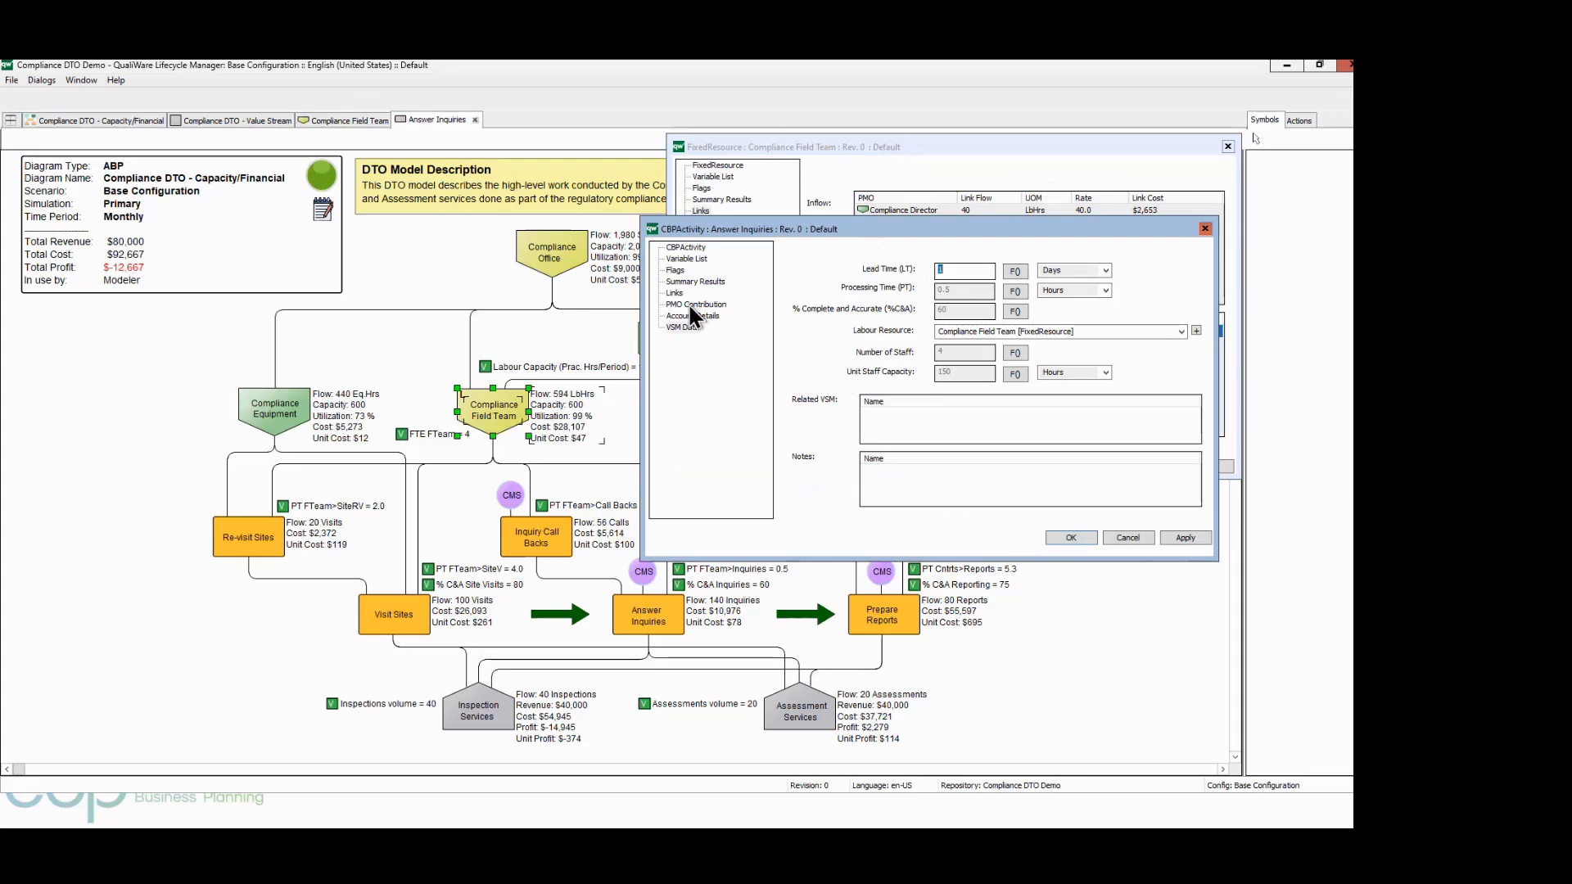
{"action": "left_click", "coordinate": [694, 282]}
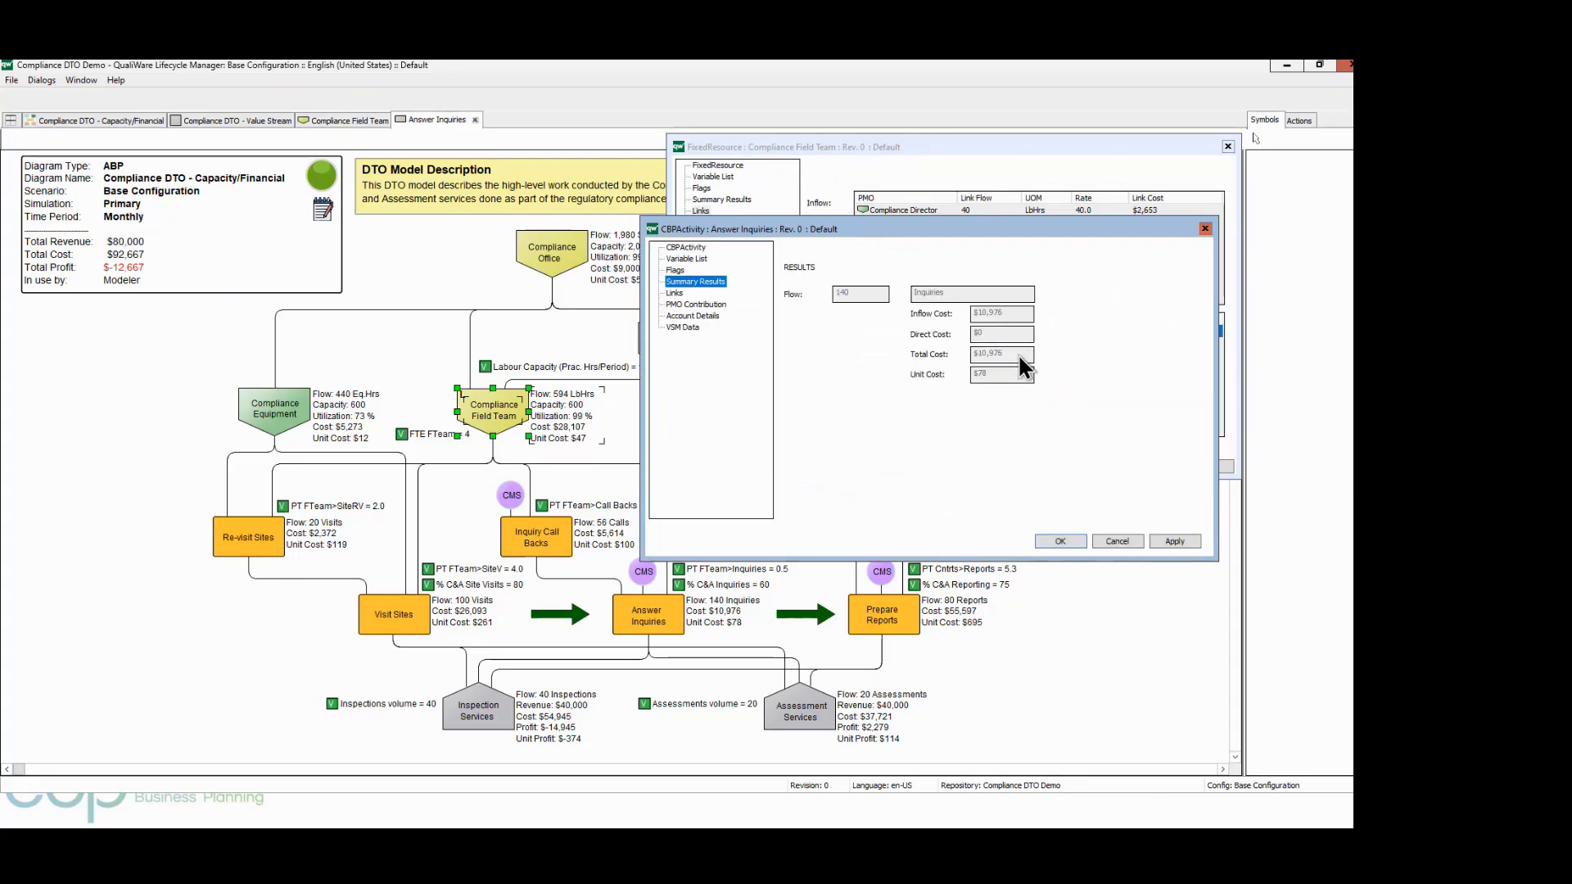
{"action": "left_click", "coordinate": [675, 293]}
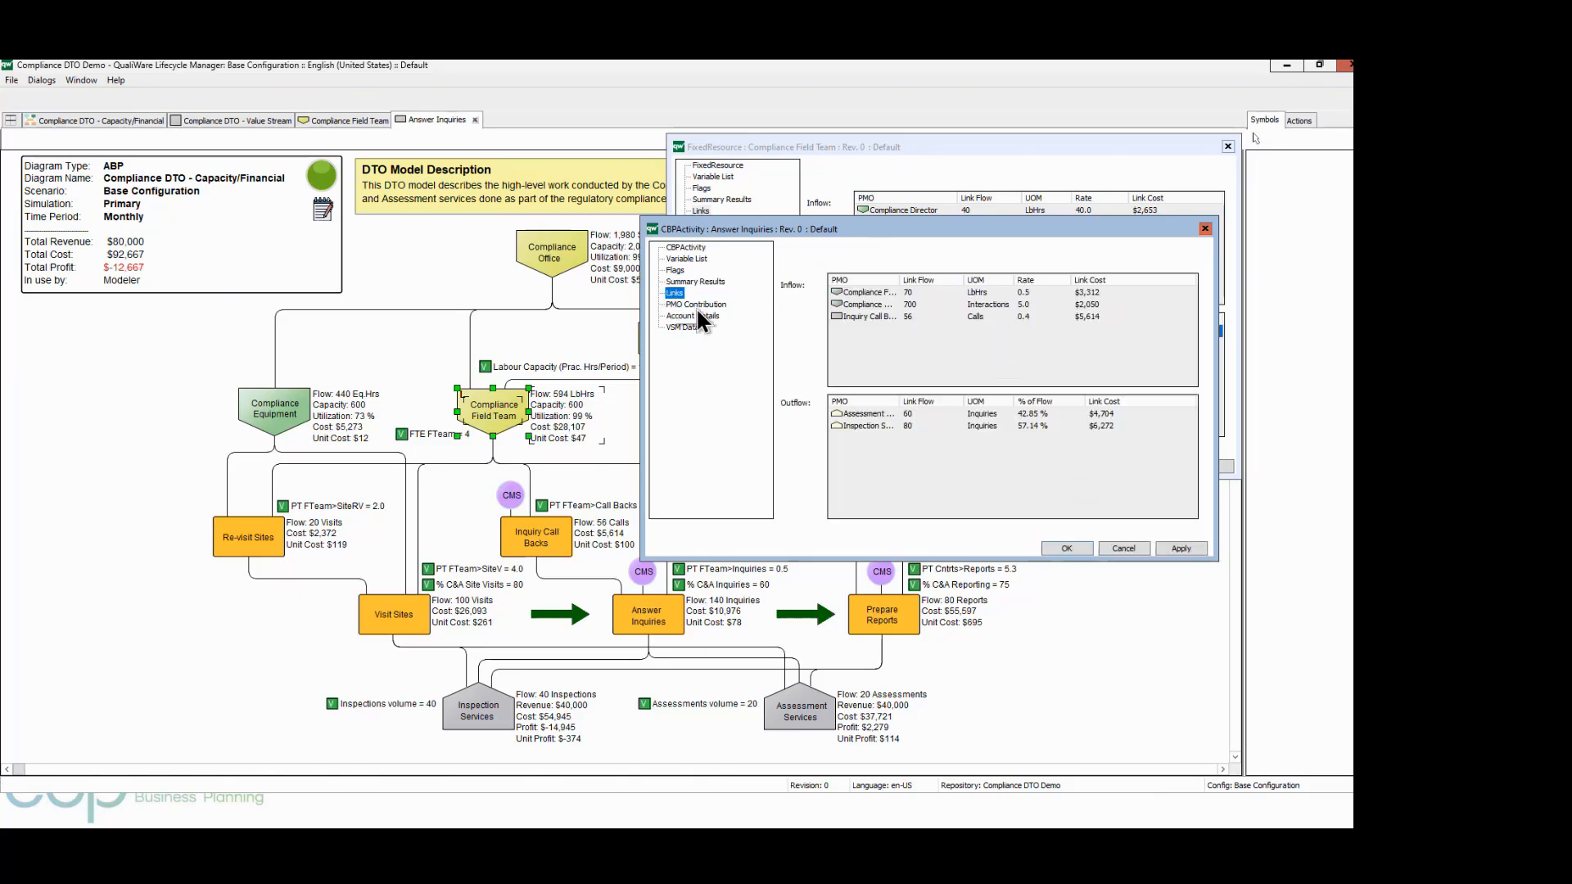
Examine the Inspection Services demand's summary results, PMO contribution and account details, and close all the open object properties
{"action": "left_click", "coordinate": [869, 427]}
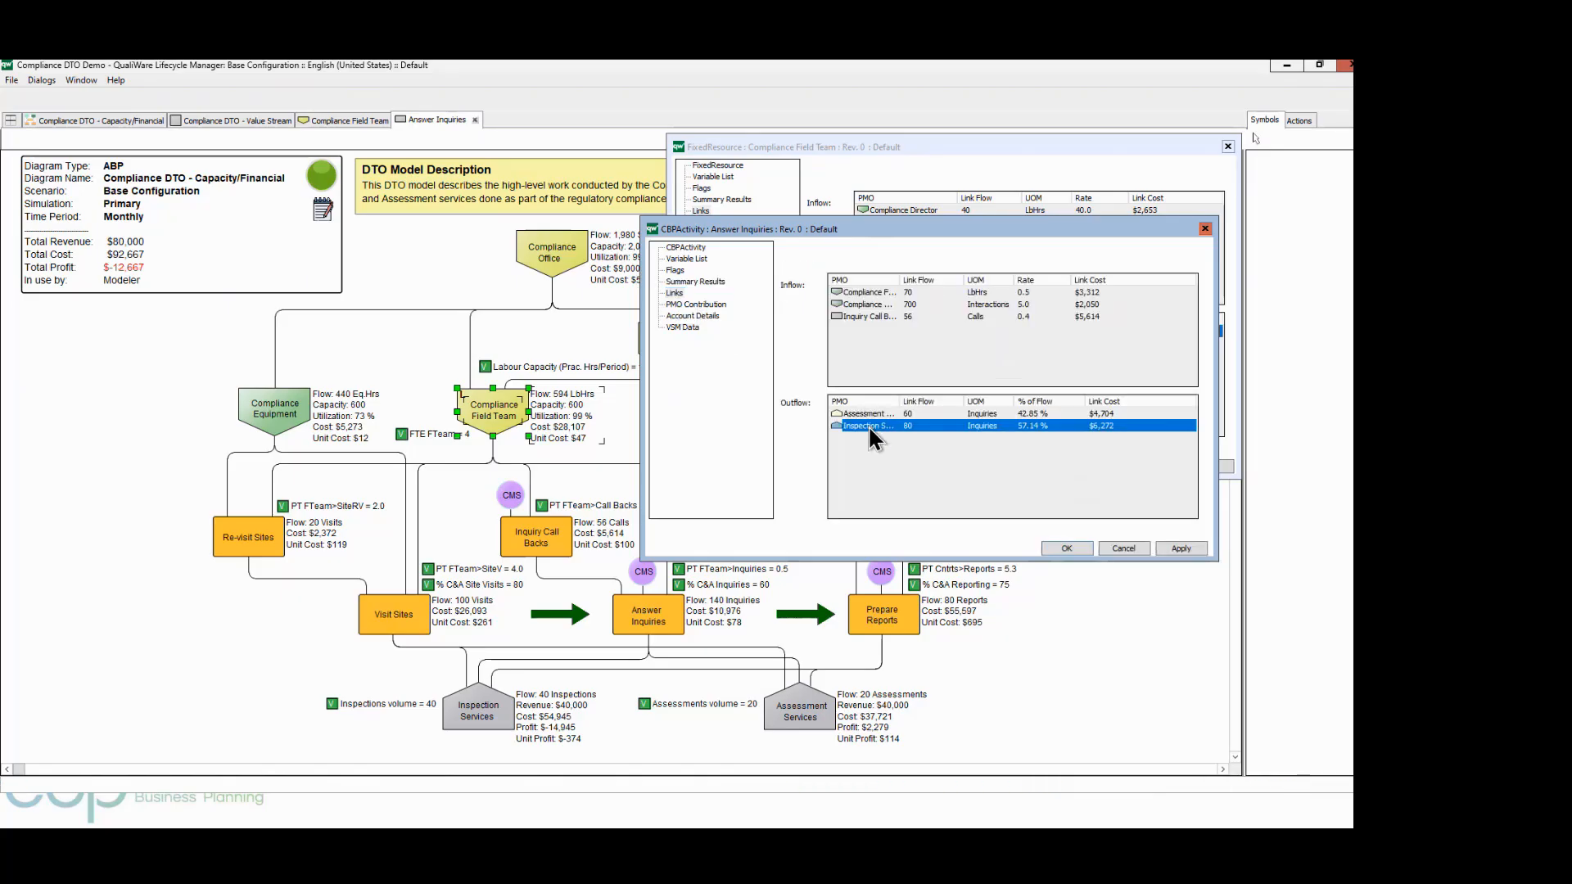
{"action": "left_click_drag", "start_coordinate": [867, 165], "coordinate": [788, 272]}
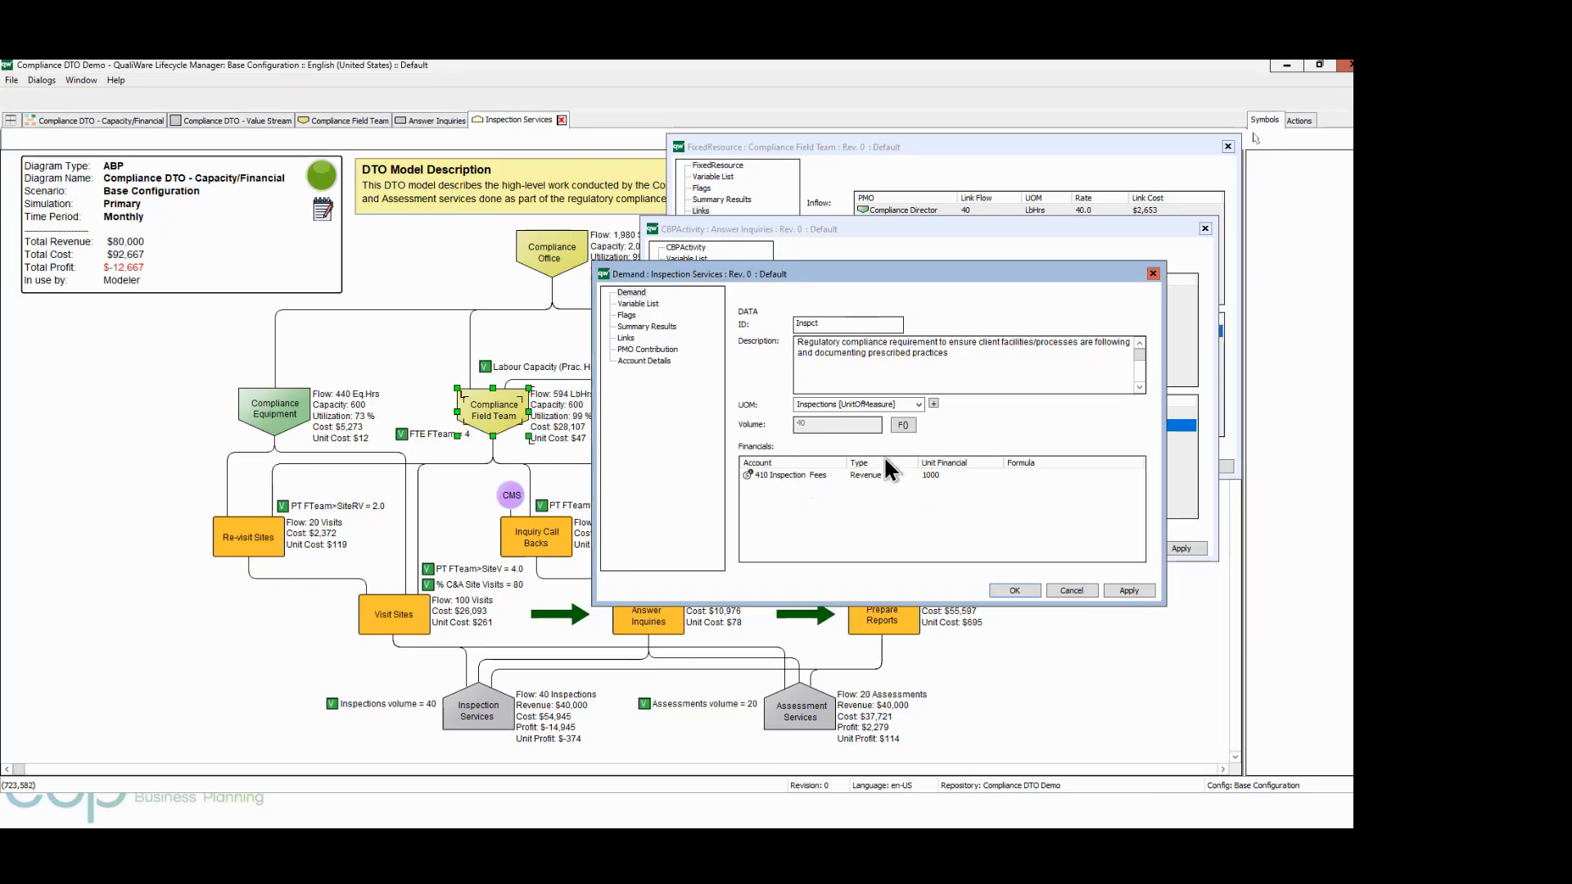
{"action": "left_click", "coordinate": [626, 326]}
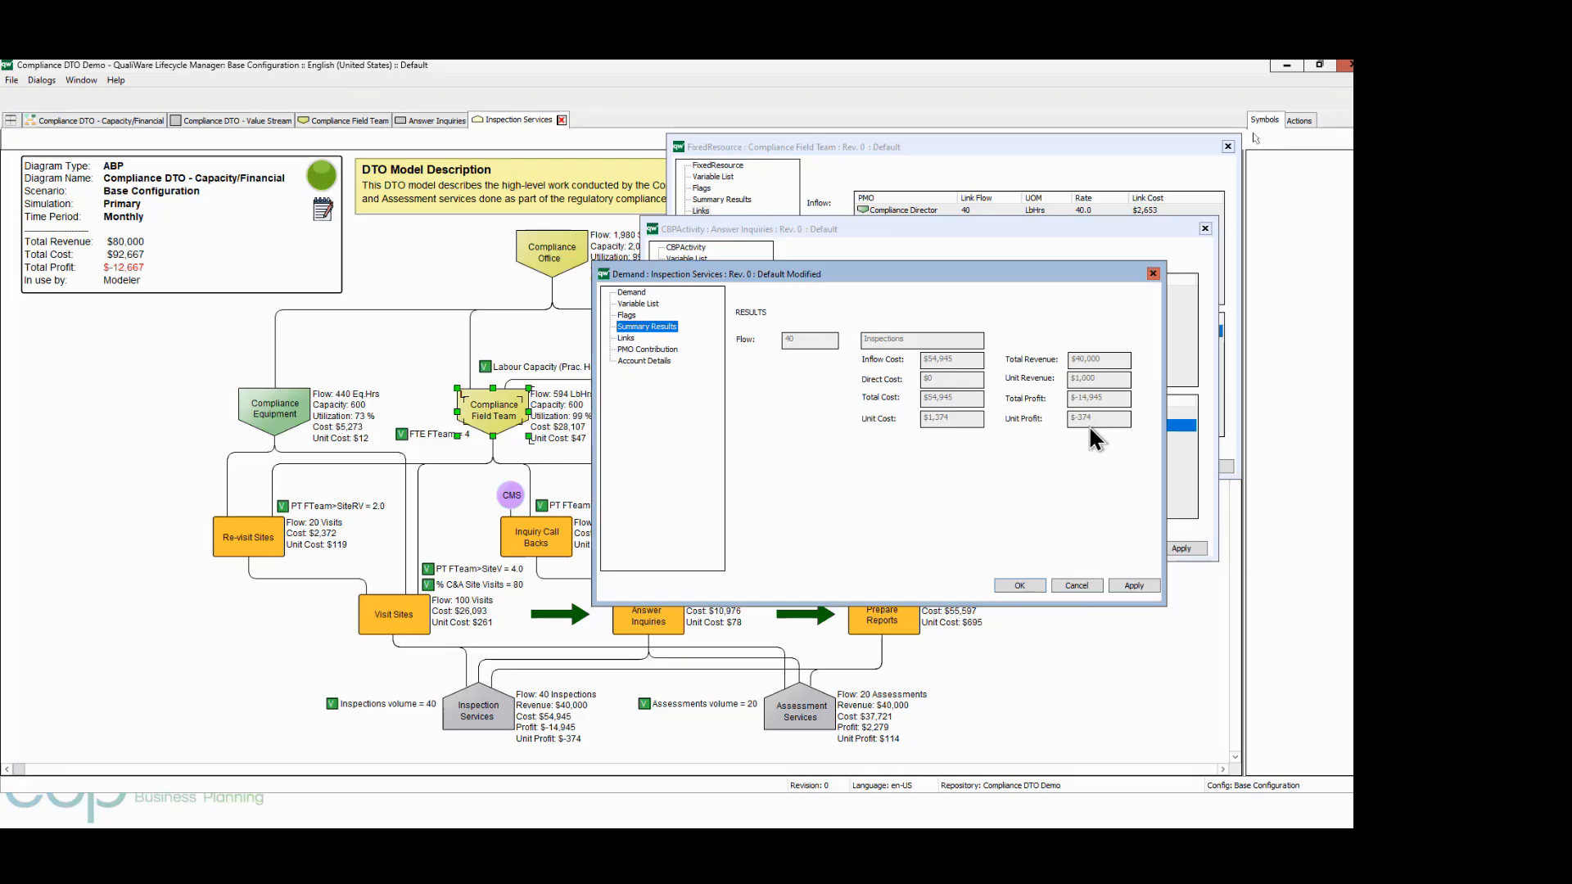
{"action": "left_click", "coordinate": [658, 350]}
{"action": "left_click_drag", "start_coordinate": [823, 316], "coordinate": [875, 316]}
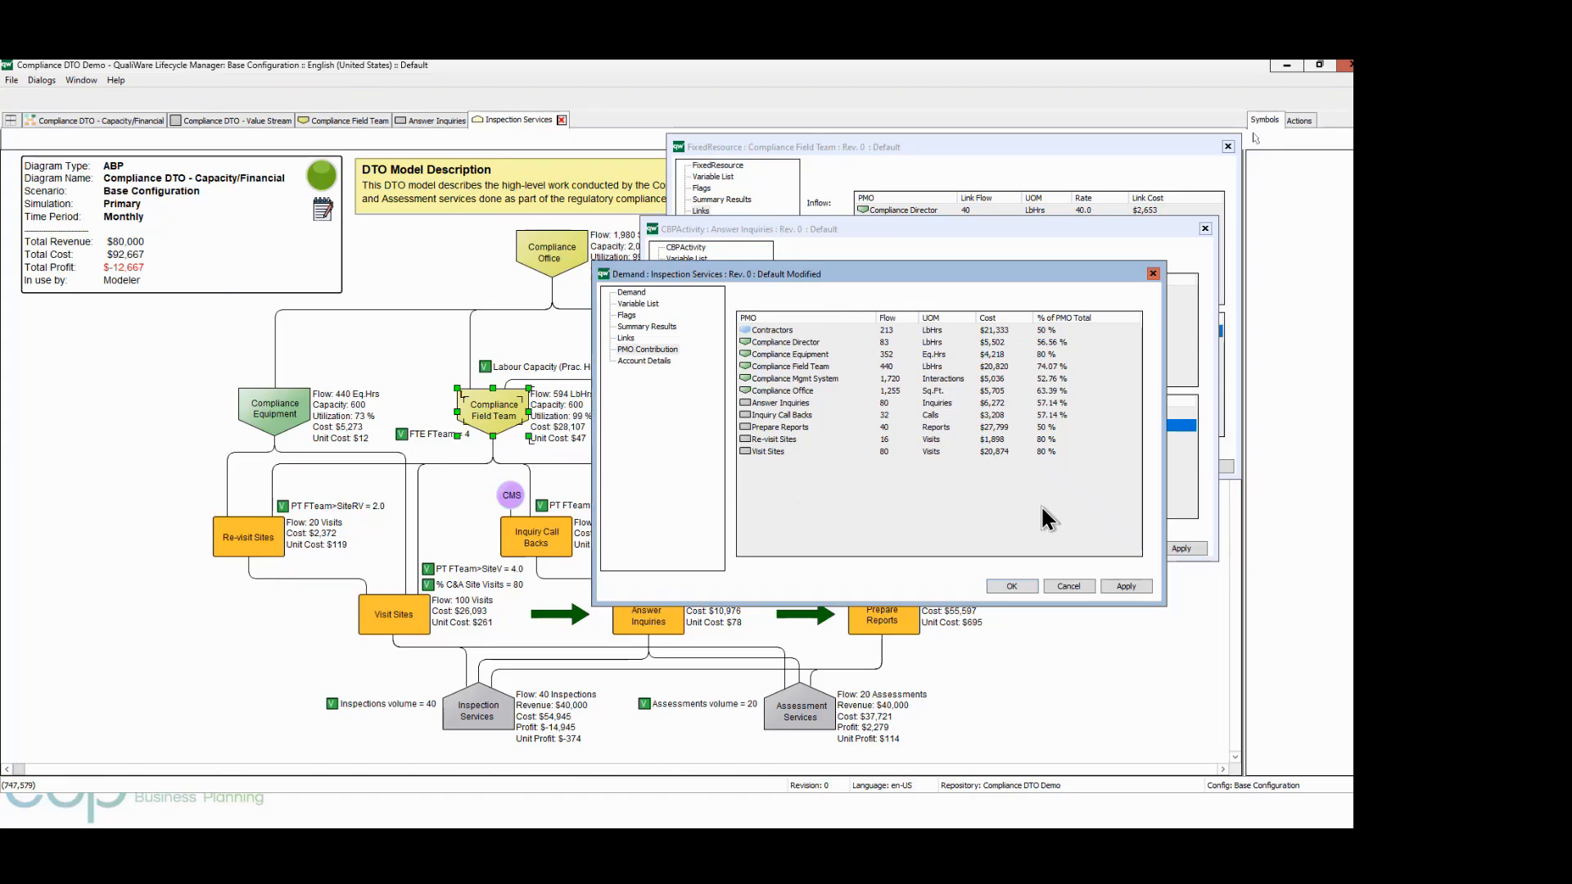
{"action": "left_click_drag", "start_coordinate": [619, 359], "coordinate": [639, 369]}
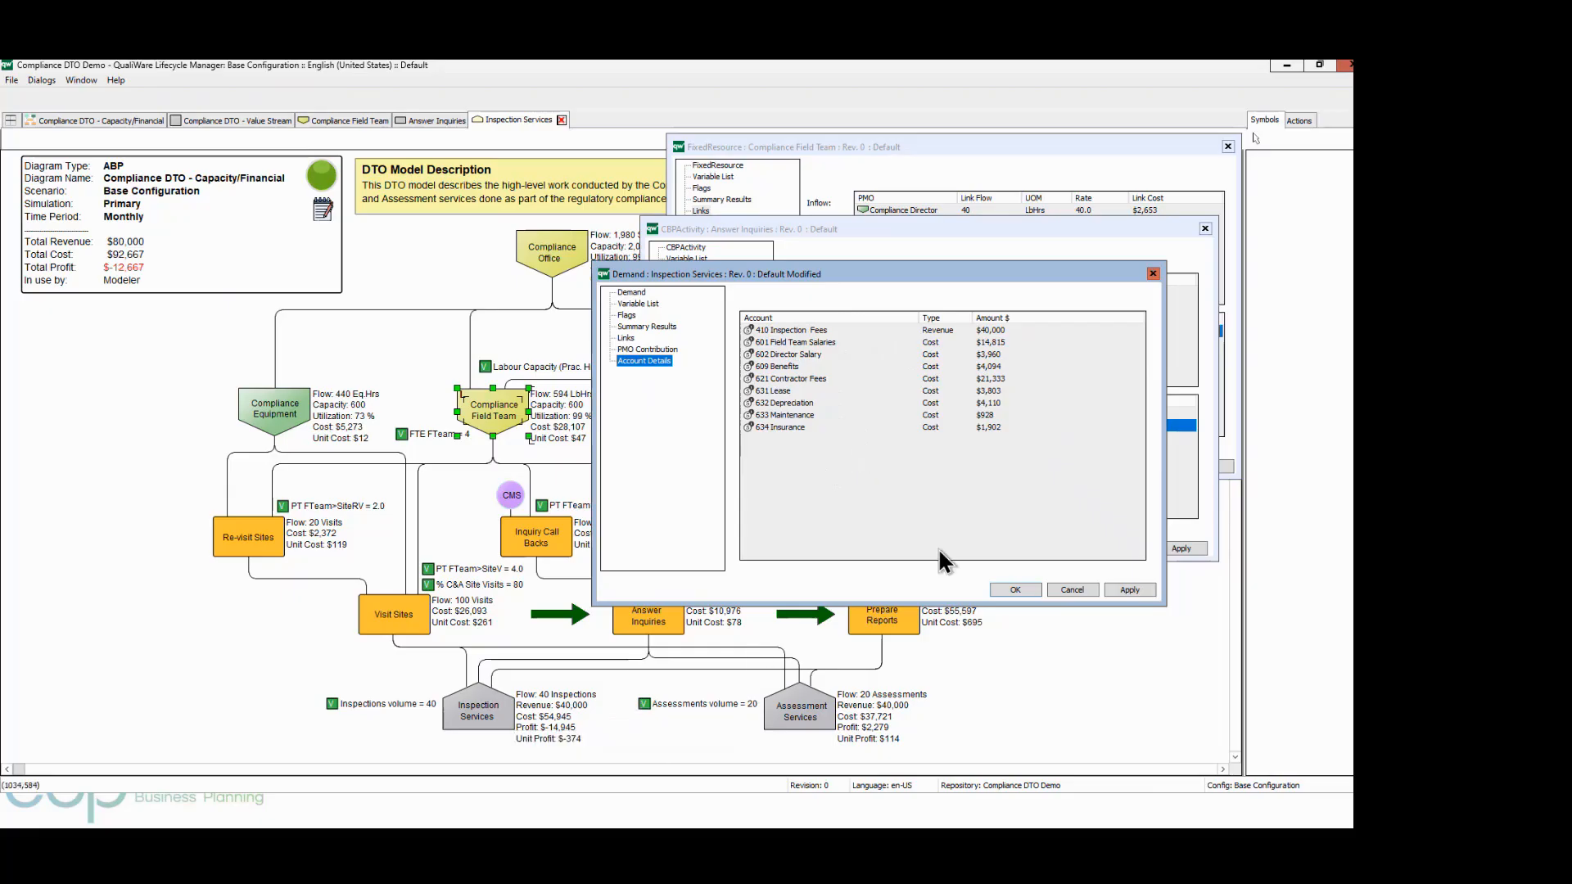
{"action": "left_click", "coordinate": [1016, 590]}
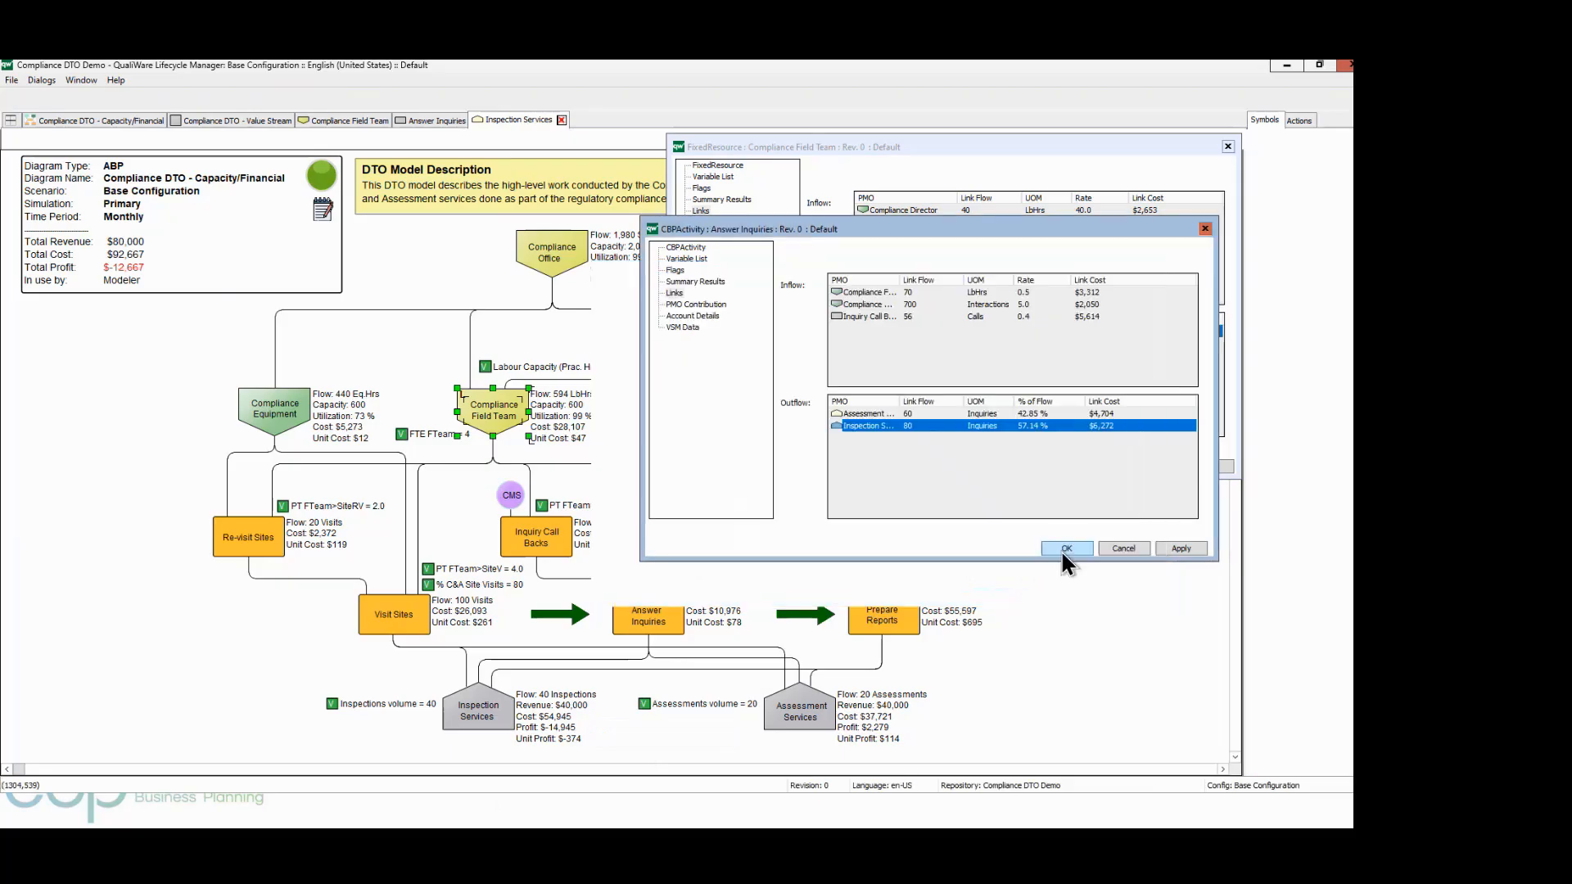
{"action": "left_click", "coordinate": [1061, 549]}
{"action": "left_click", "coordinate": [1095, 470]}
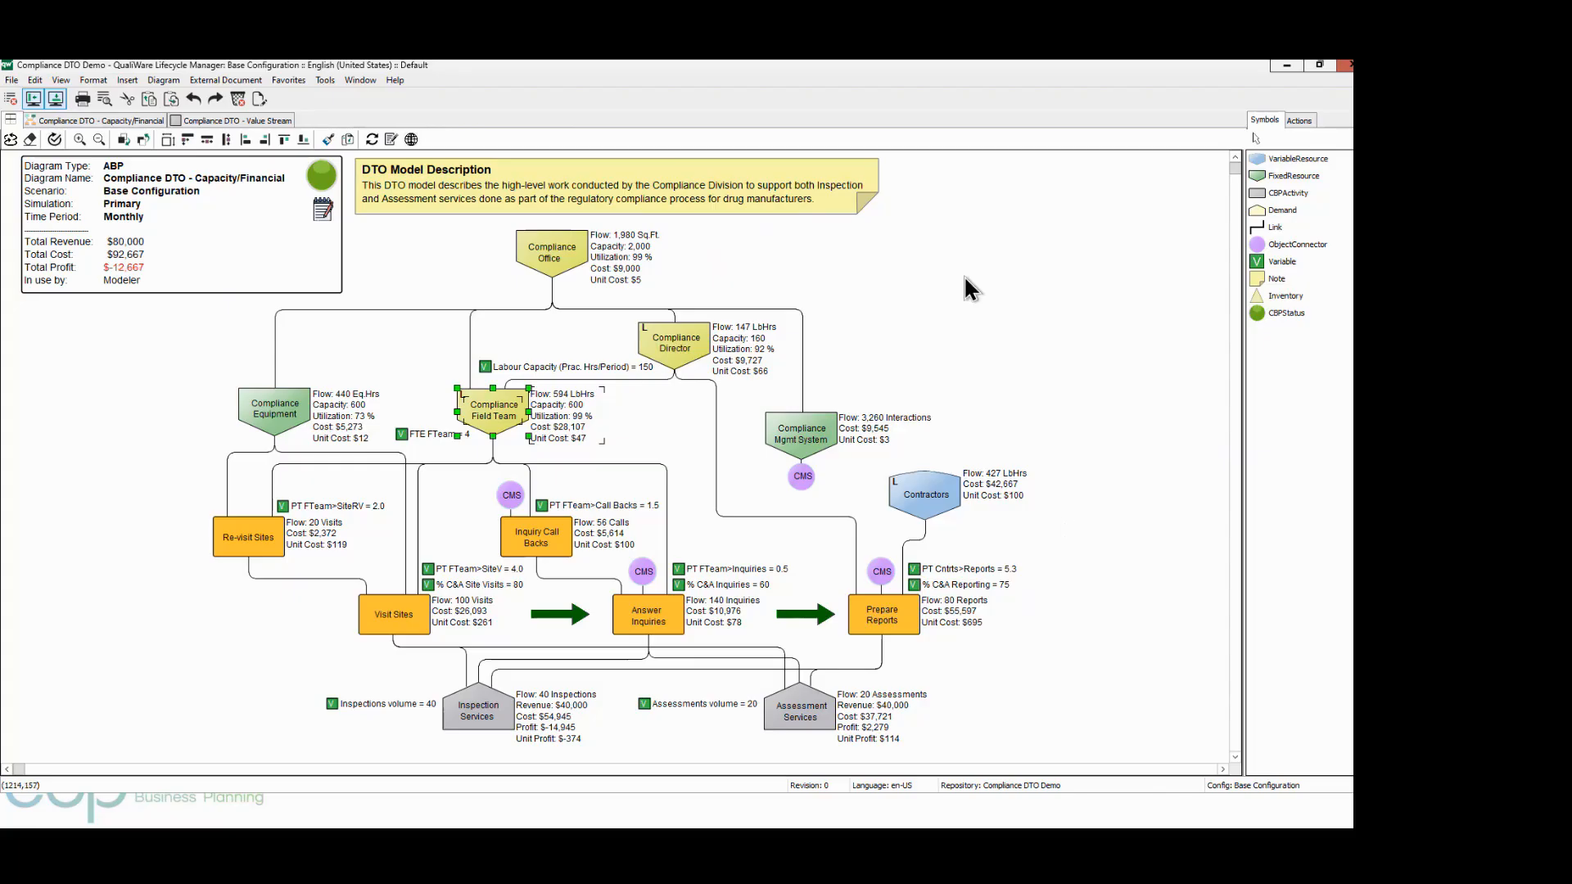
{"action": "left_click", "coordinate": [950, 237]}
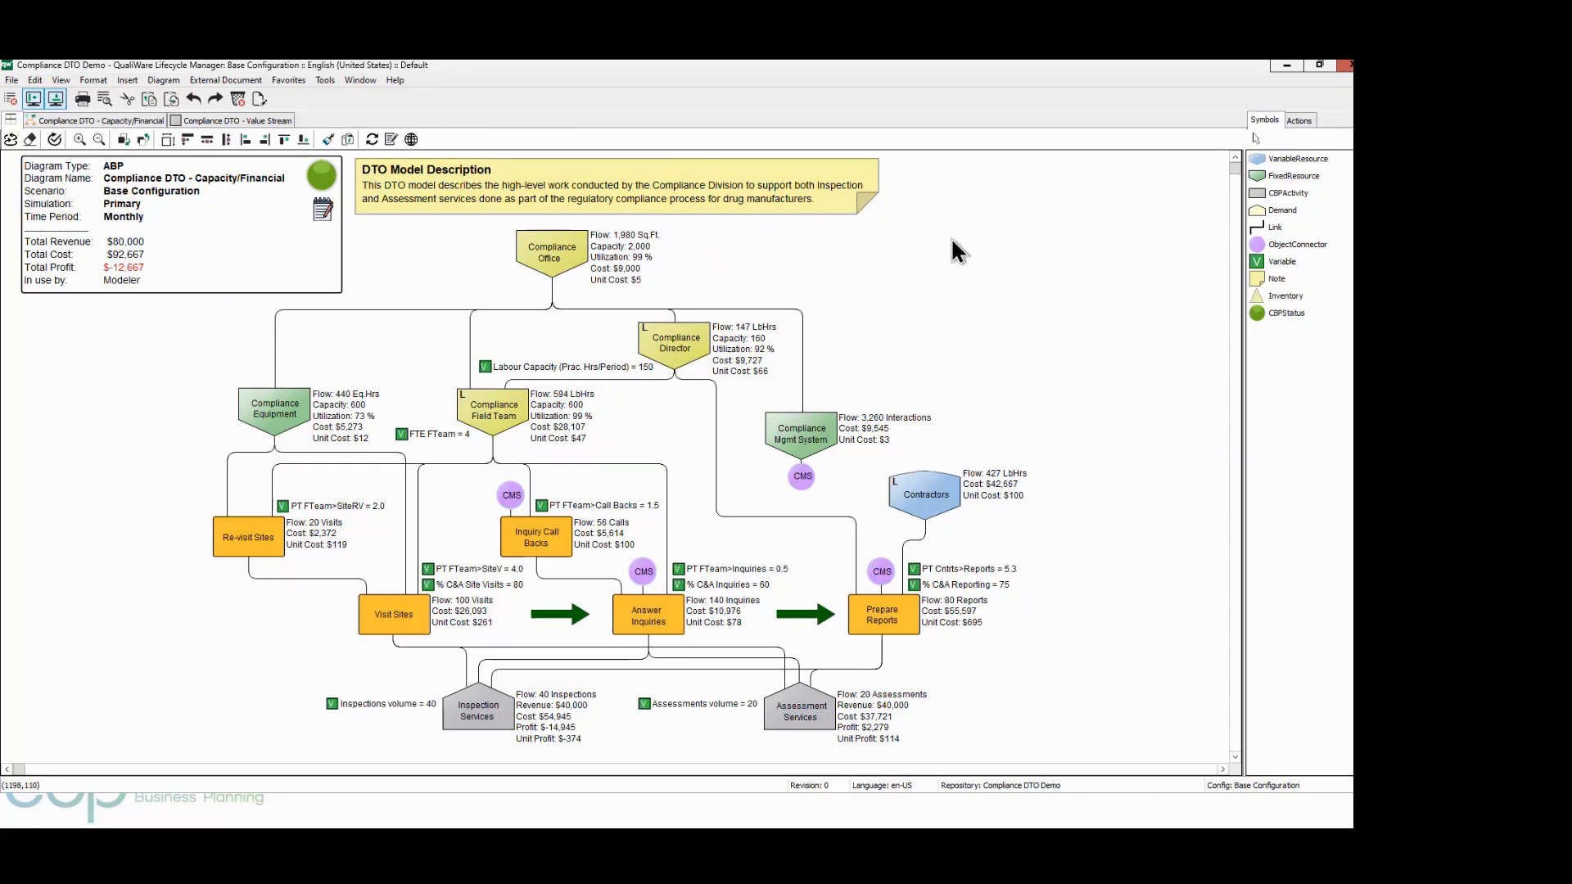
Create a new simulation from the current one, named "S1 - More Inspections"
{"action": "right_click", "coordinate": [967, 187]}
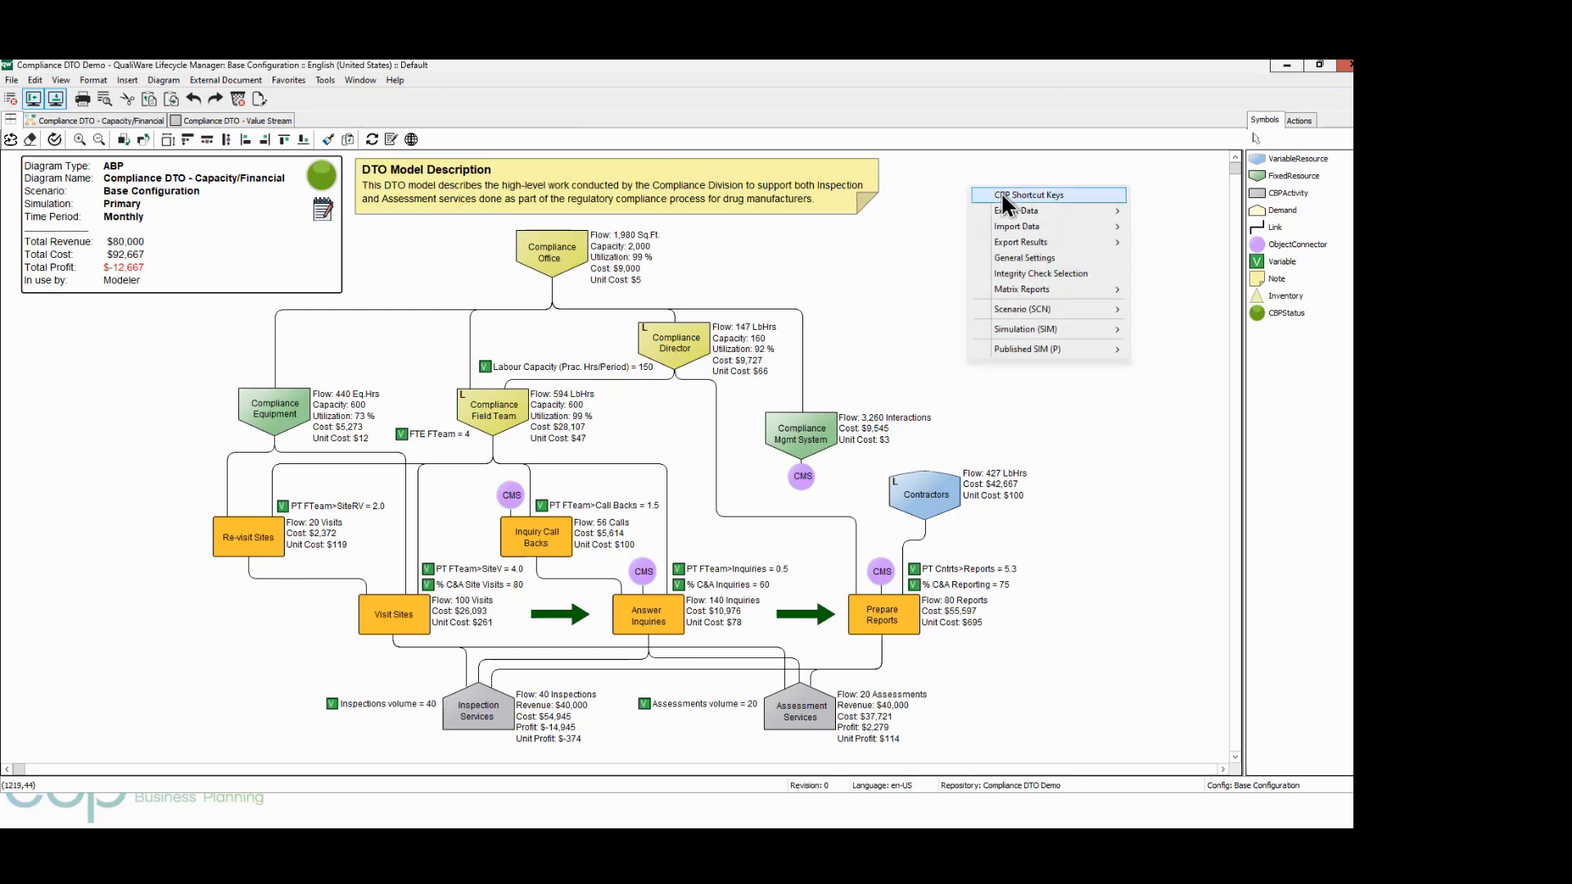
{"action": "mouse_move", "coordinate": [1015, 282]}
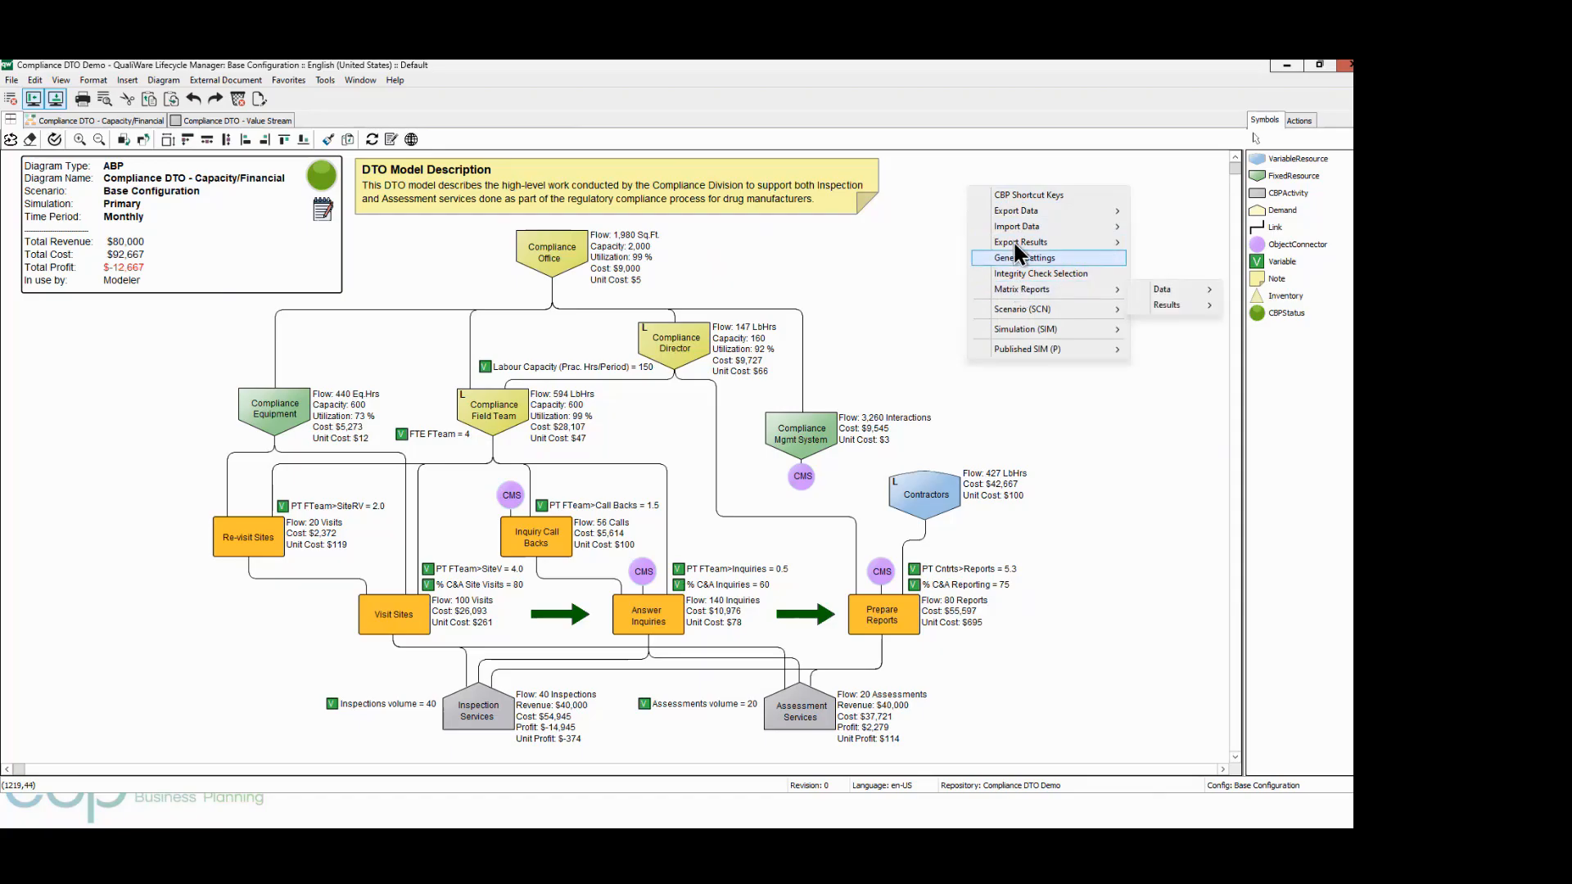
{"action": "mouse_move", "coordinate": [1018, 225]}
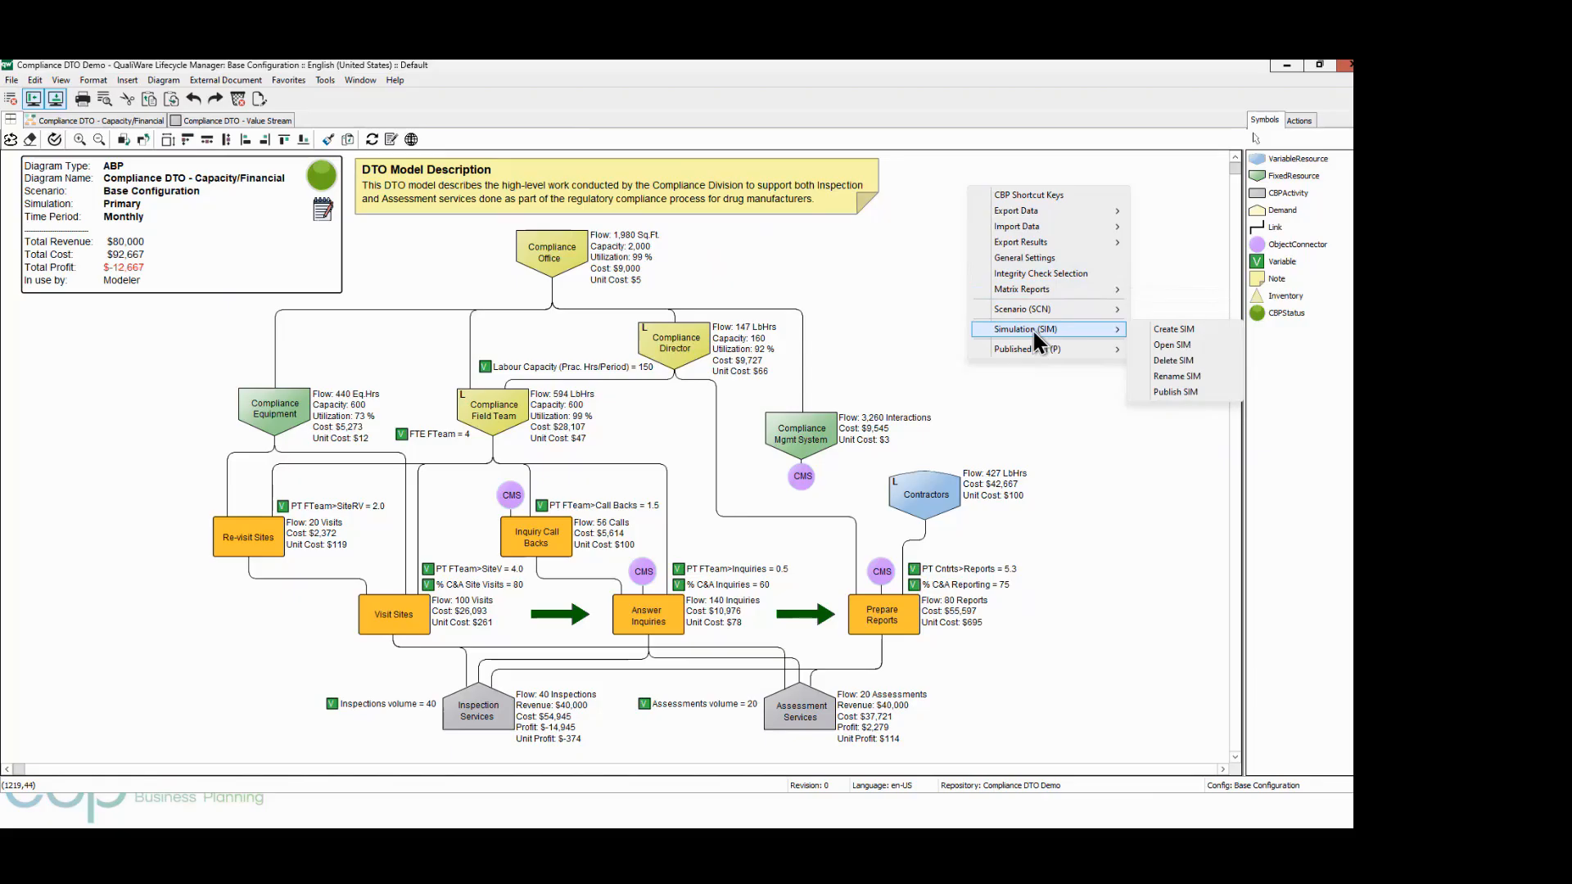
{"action": "mouse_move", "coordinate": [1036, 360]}
{"action": "left_click", "coordinate": [1192, 328]}
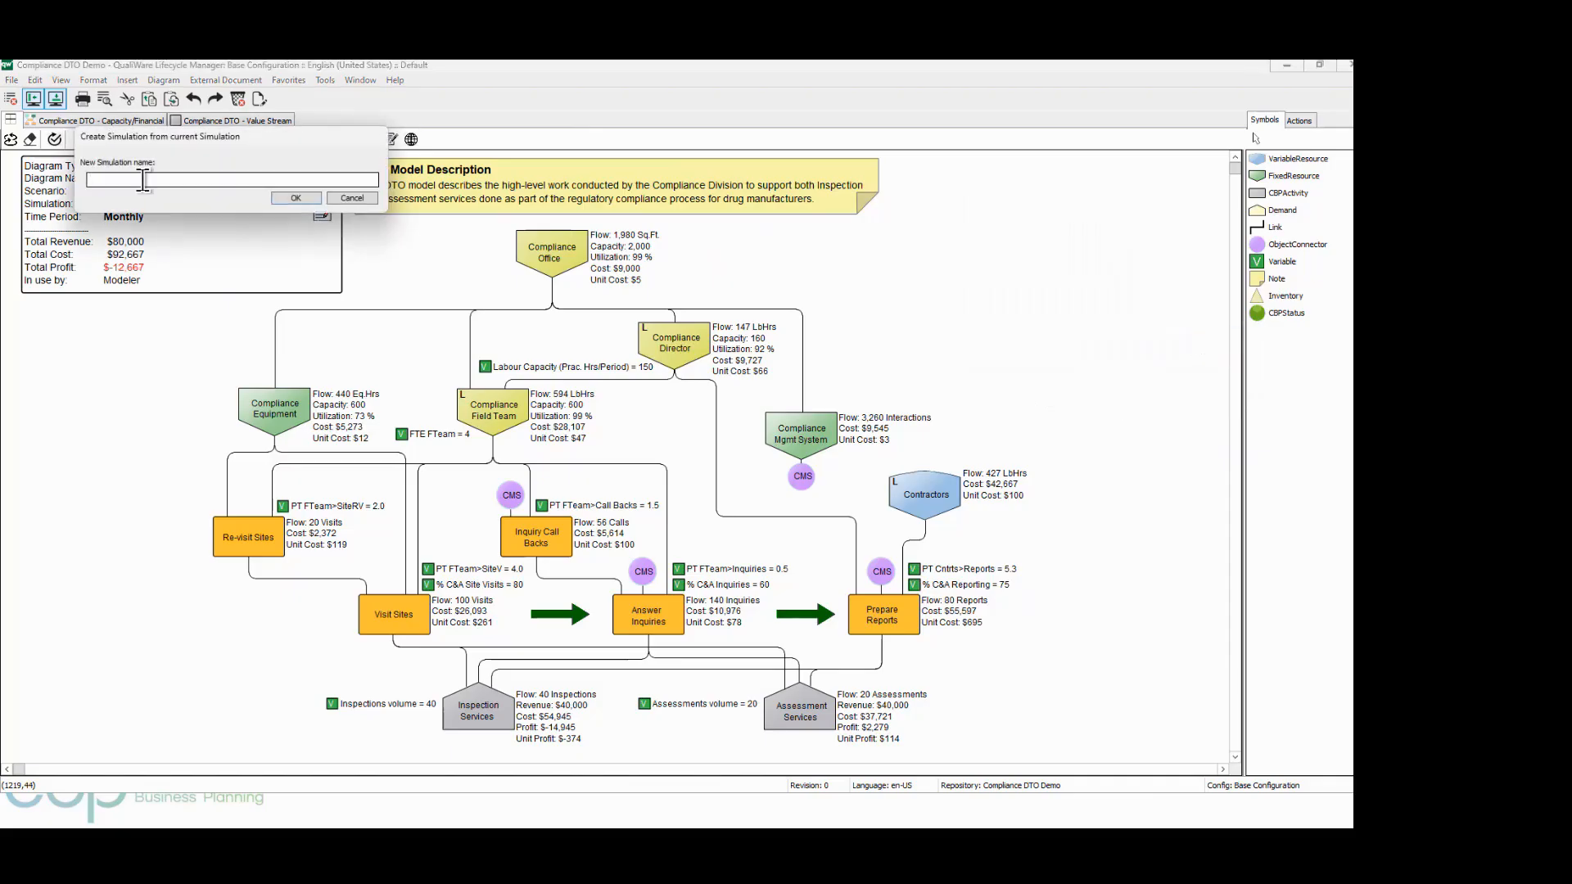
{"action": "type", "text": "s1 - More Inspections"}
{"action": "left_click", "coordinate": [283, 199]}
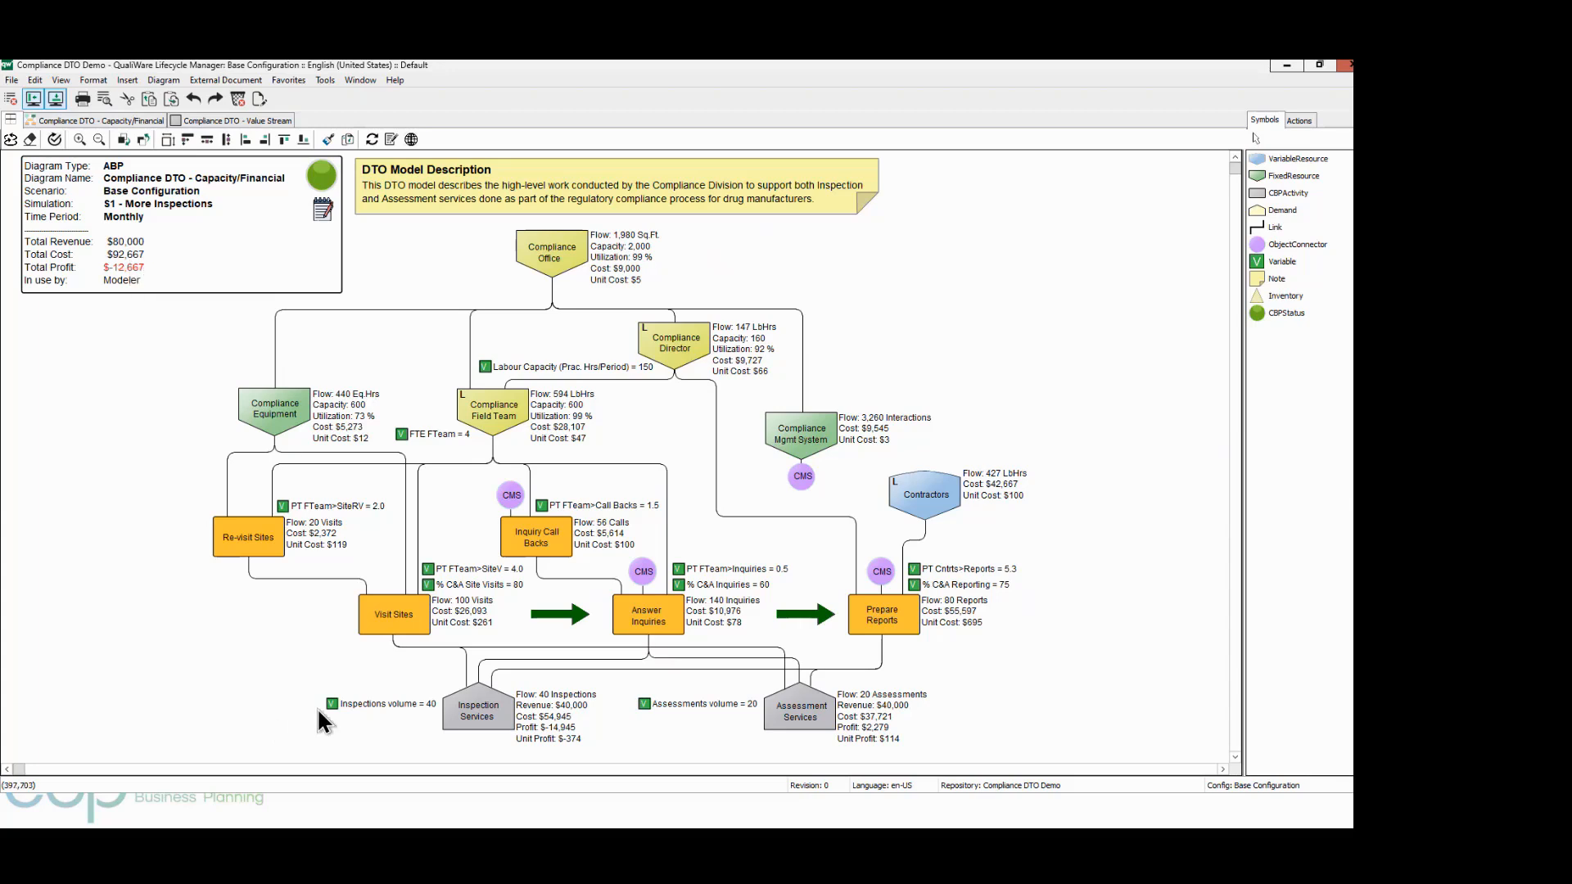
Set the Inspections volume variable to 50 and run the simulation for operational results
{"action": "double_click", "coordinate": [375, 702]}
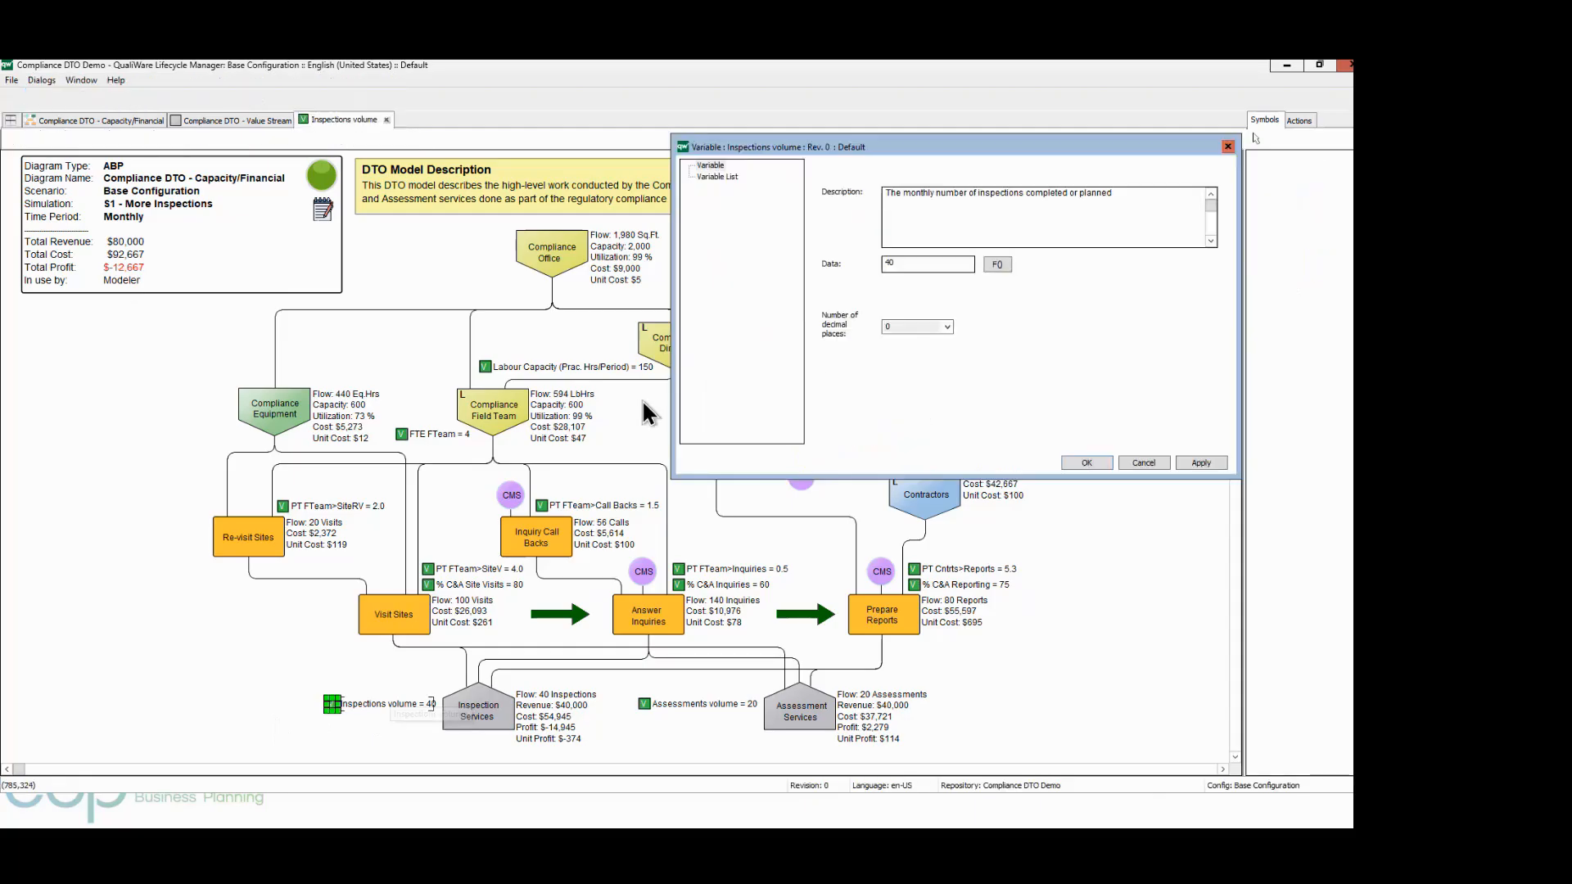
{"action": "double_click", "coordinate": [912, 262]}
{"action": "type", "text": "50"}
{"action": "left_click", "coordinate": [1086, 464]}
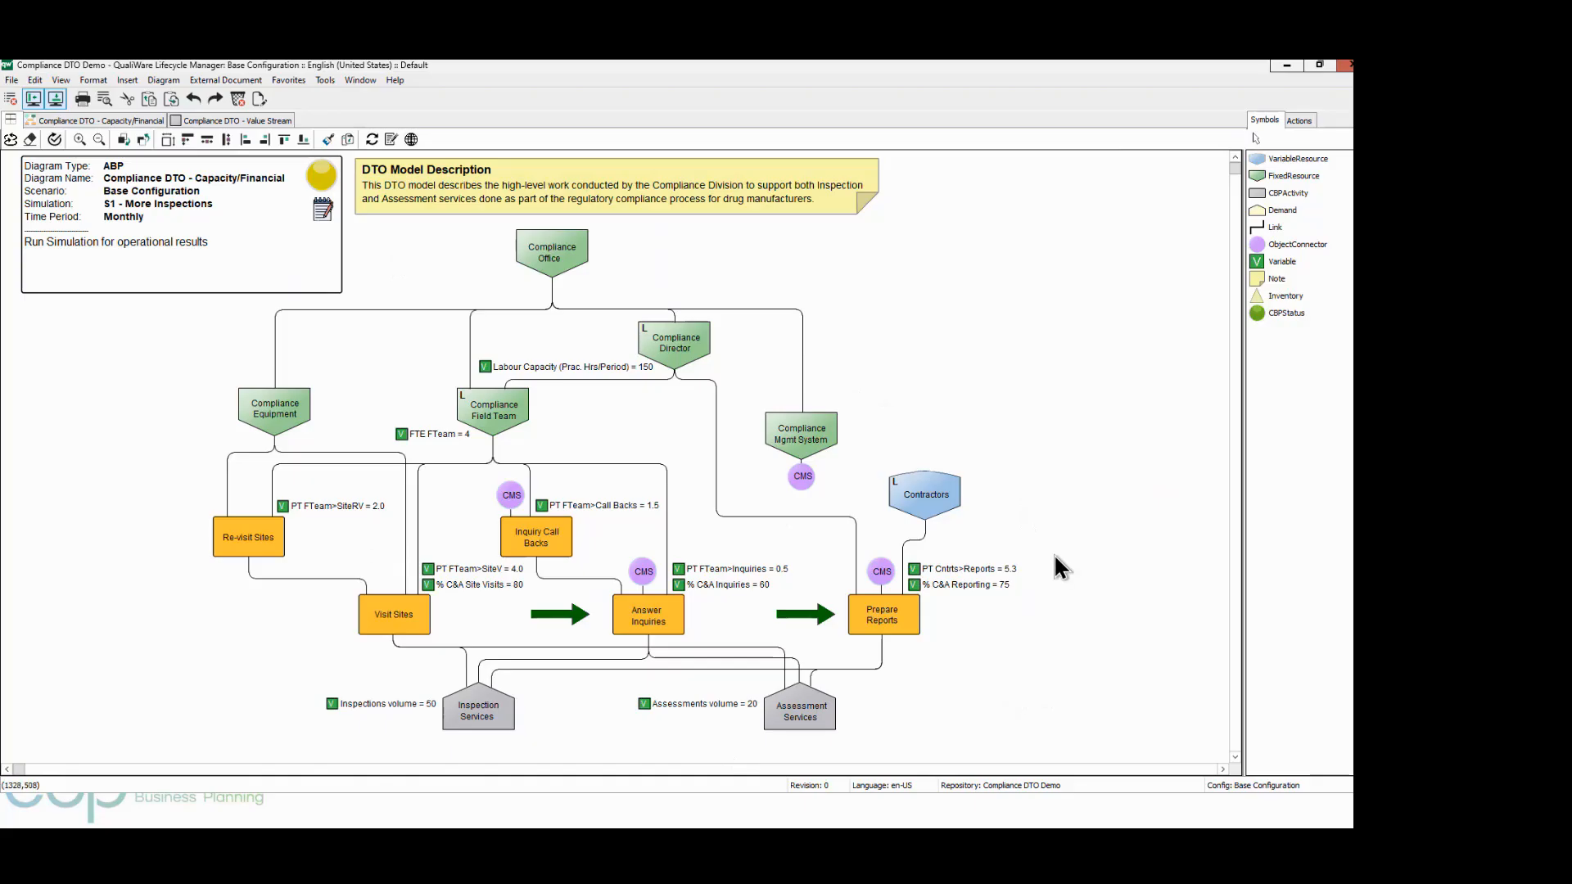
{"action": "left_click", "coordinate": [10, 139]}
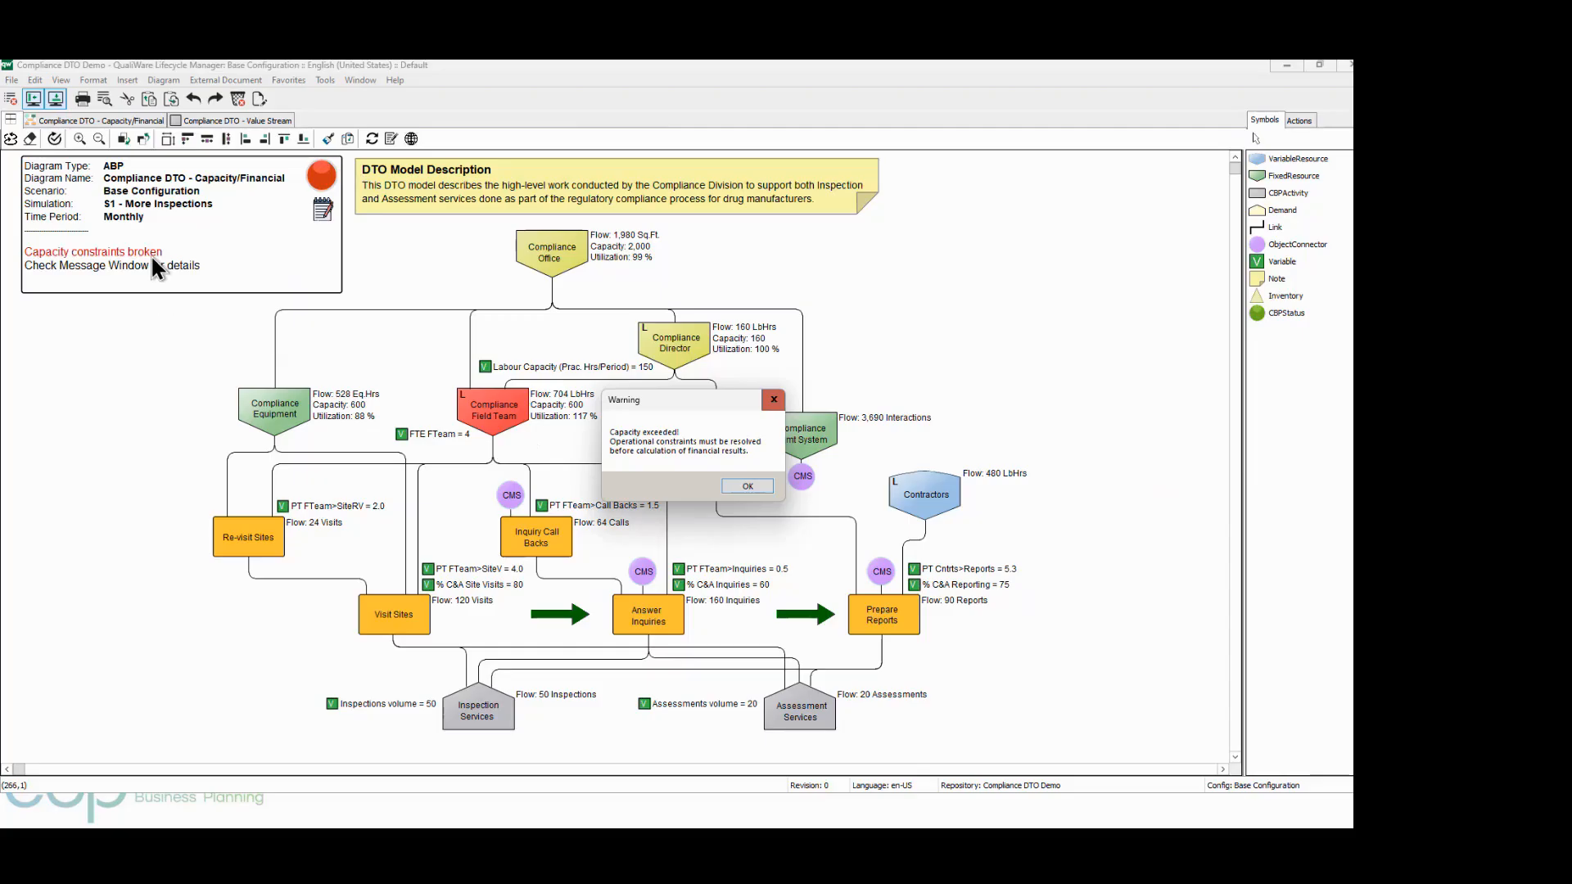
{"action": "left_click", "coordinate": [747, 487]}
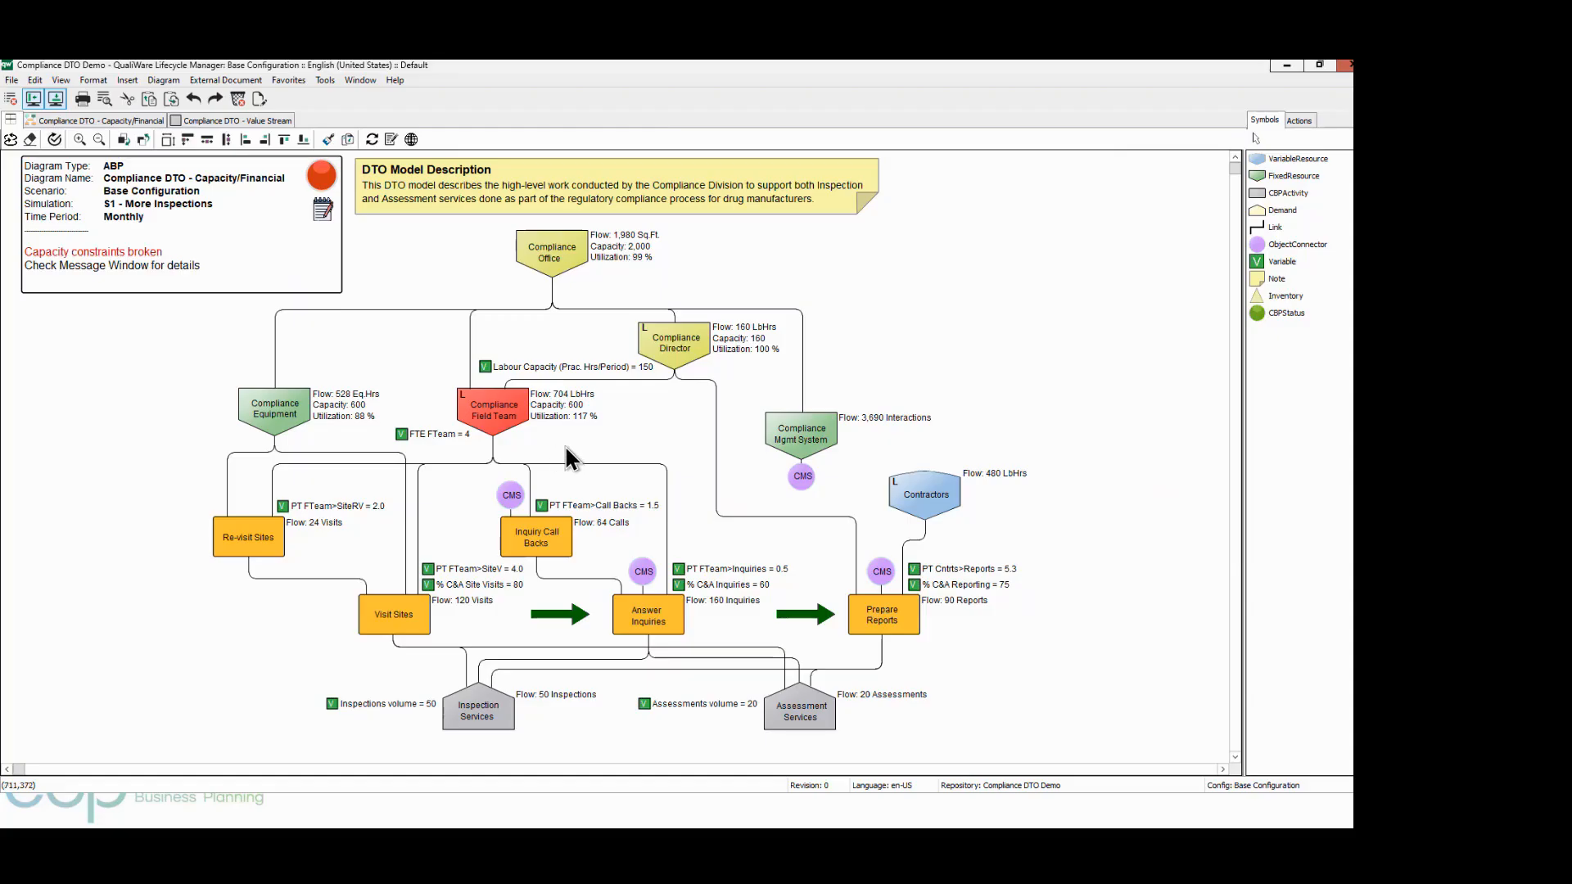
{"action": "mouse_move", "coordinate": [566, 458]}
Create another simulation from the current one, named "S1a Solution - More staff"
{"action": "right_click", "coordinate": [967, 252]}
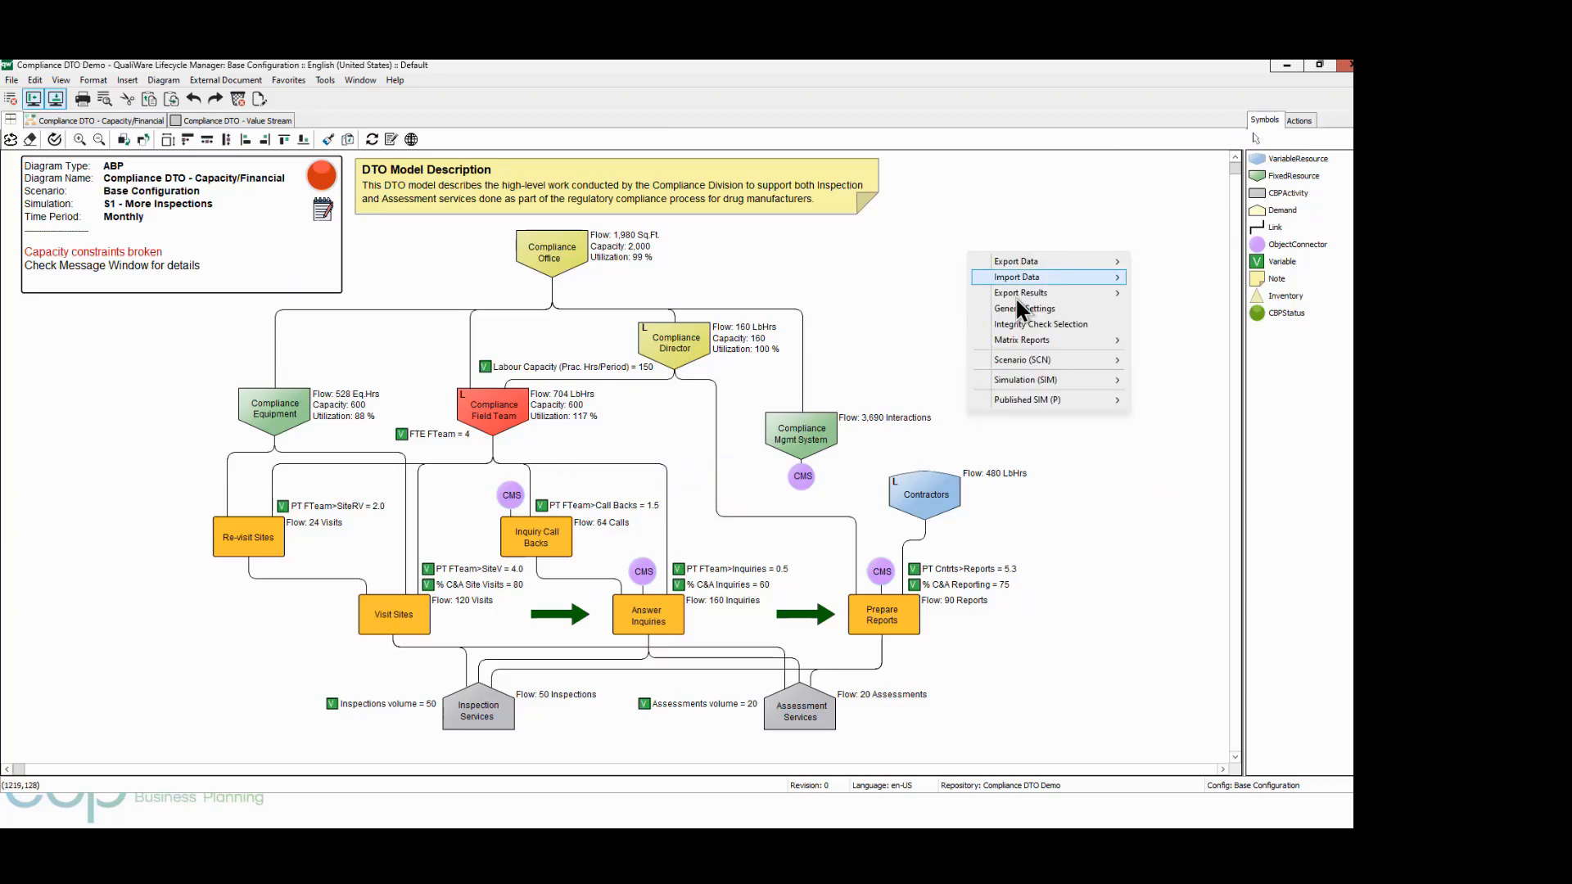
{"action": "mouse_move", "coordinate": [1054, 379]}
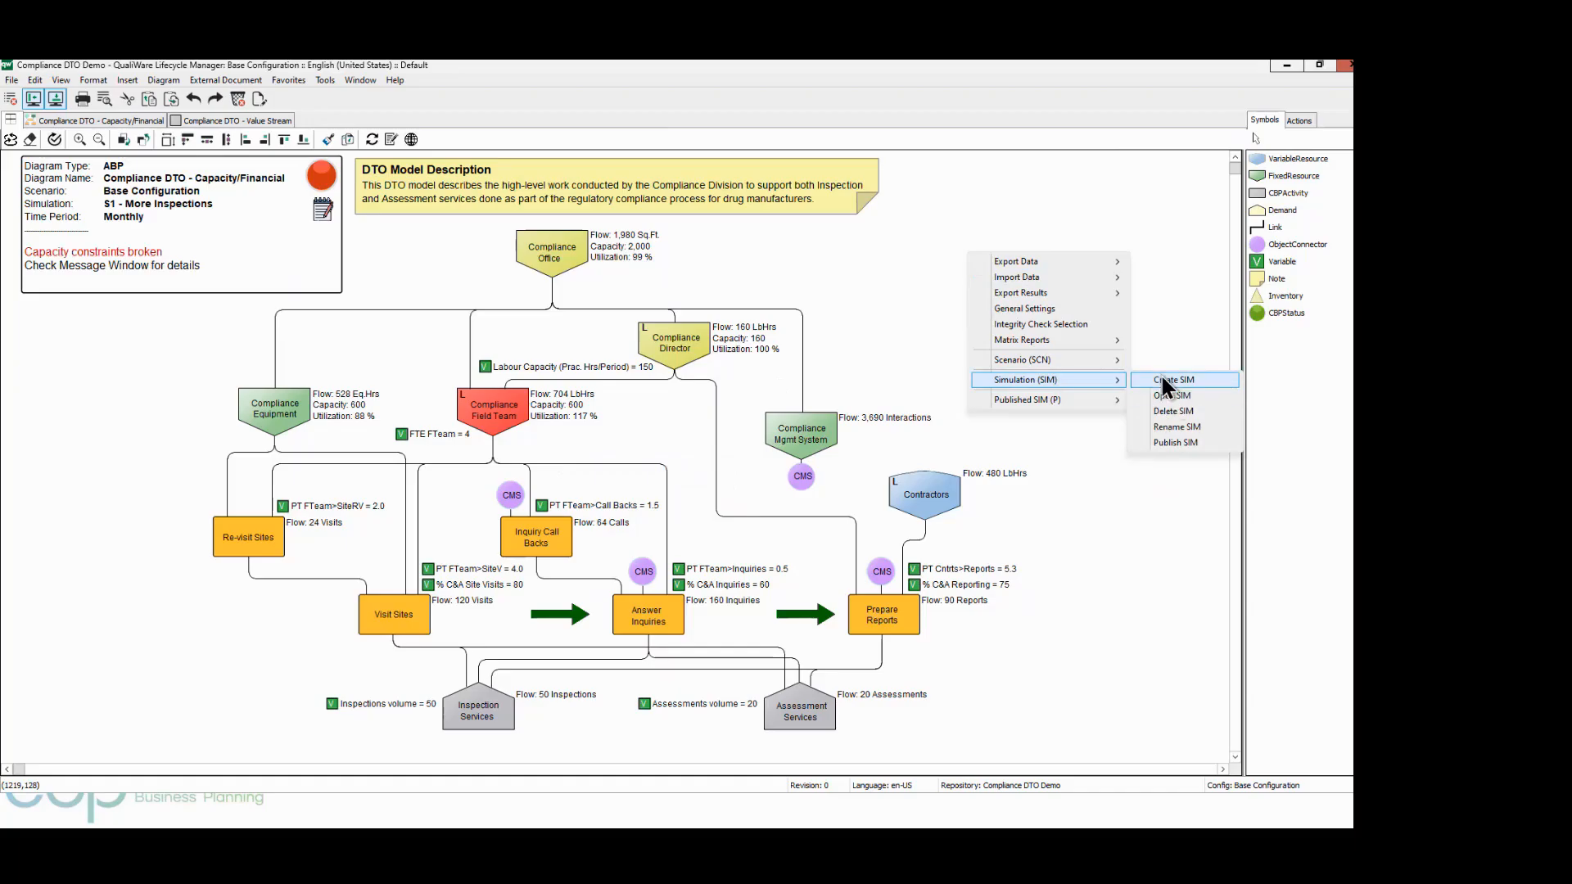
{"action": "left_click", "coordinate": [1163, 378]}
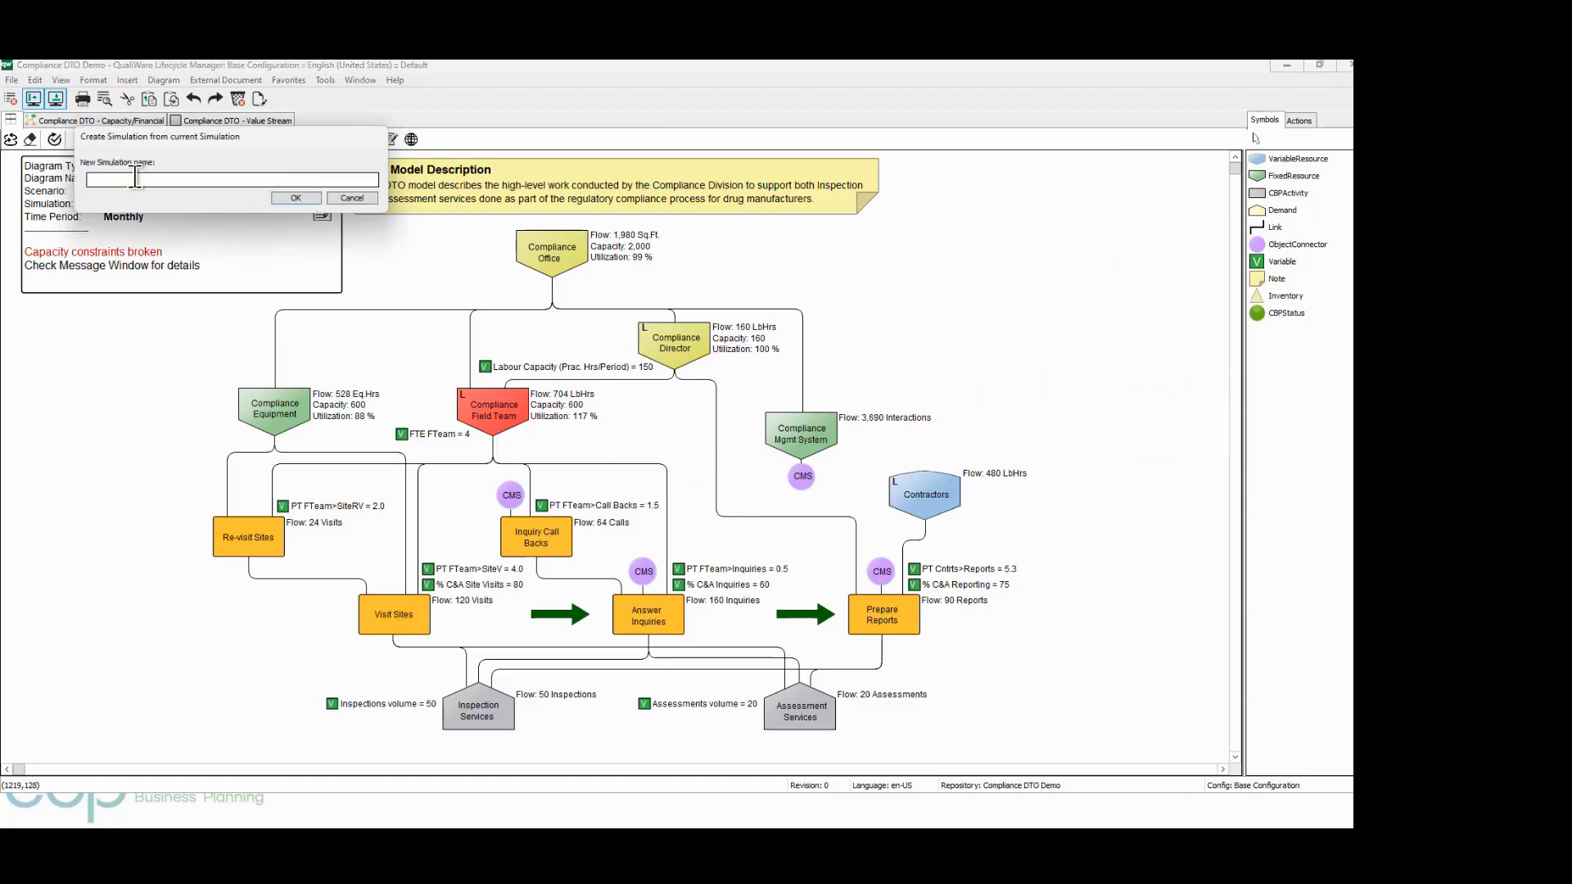
{"action": "type", "text": "s1a Solution - More staff"}
{"action": "left_click", "coordinate": [295, 198]}
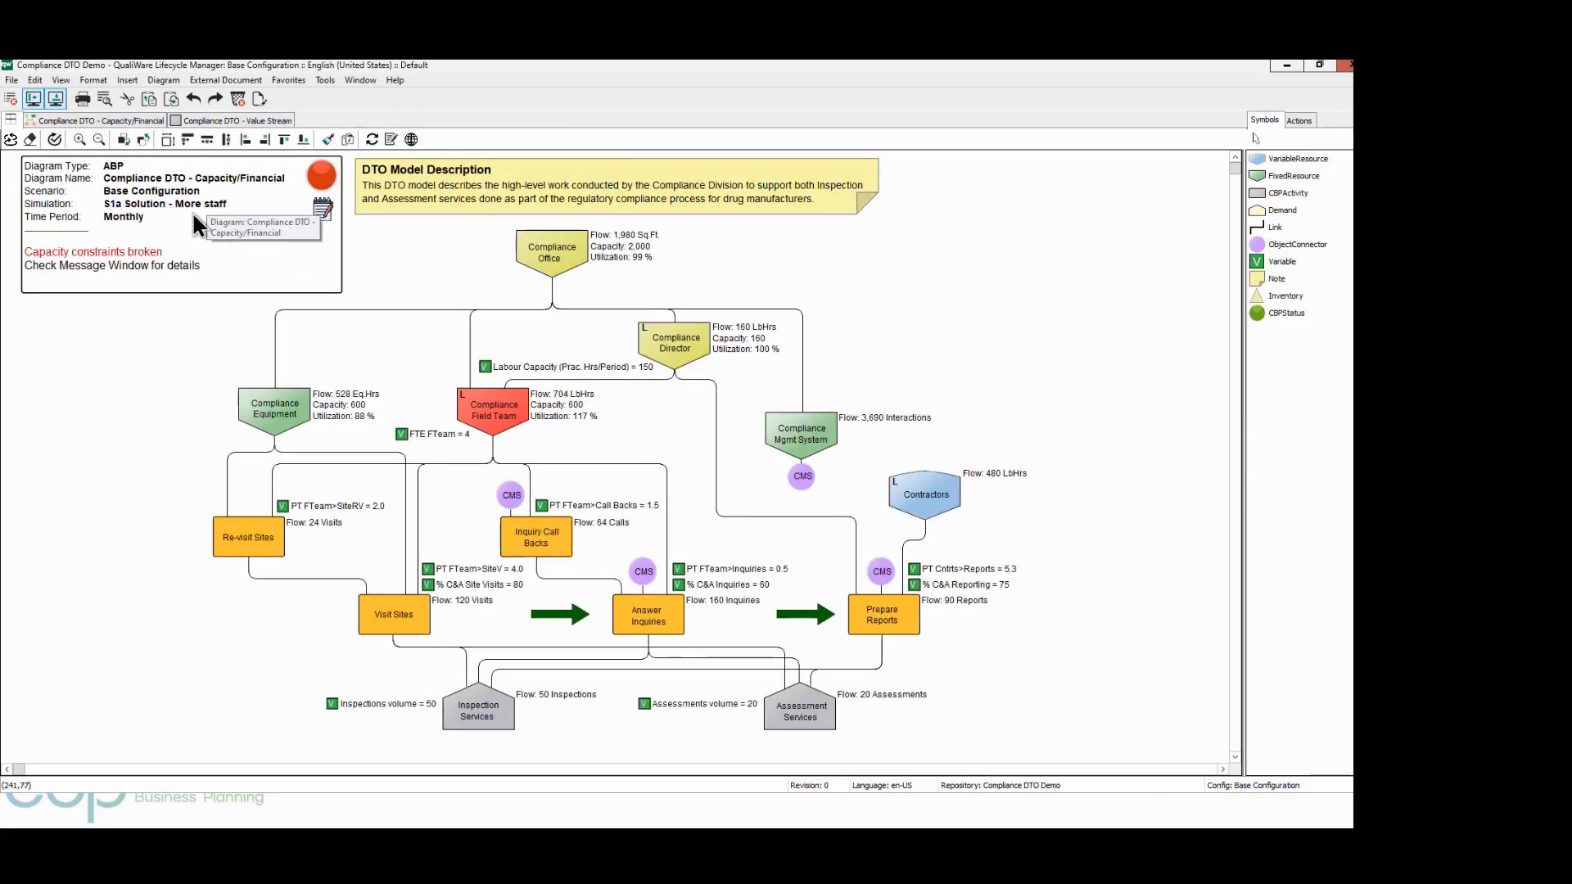
Set the FTE FTeam variable to 5 and rerun the simulation
{"action": "double_click", "coordinate": [449, 435]}
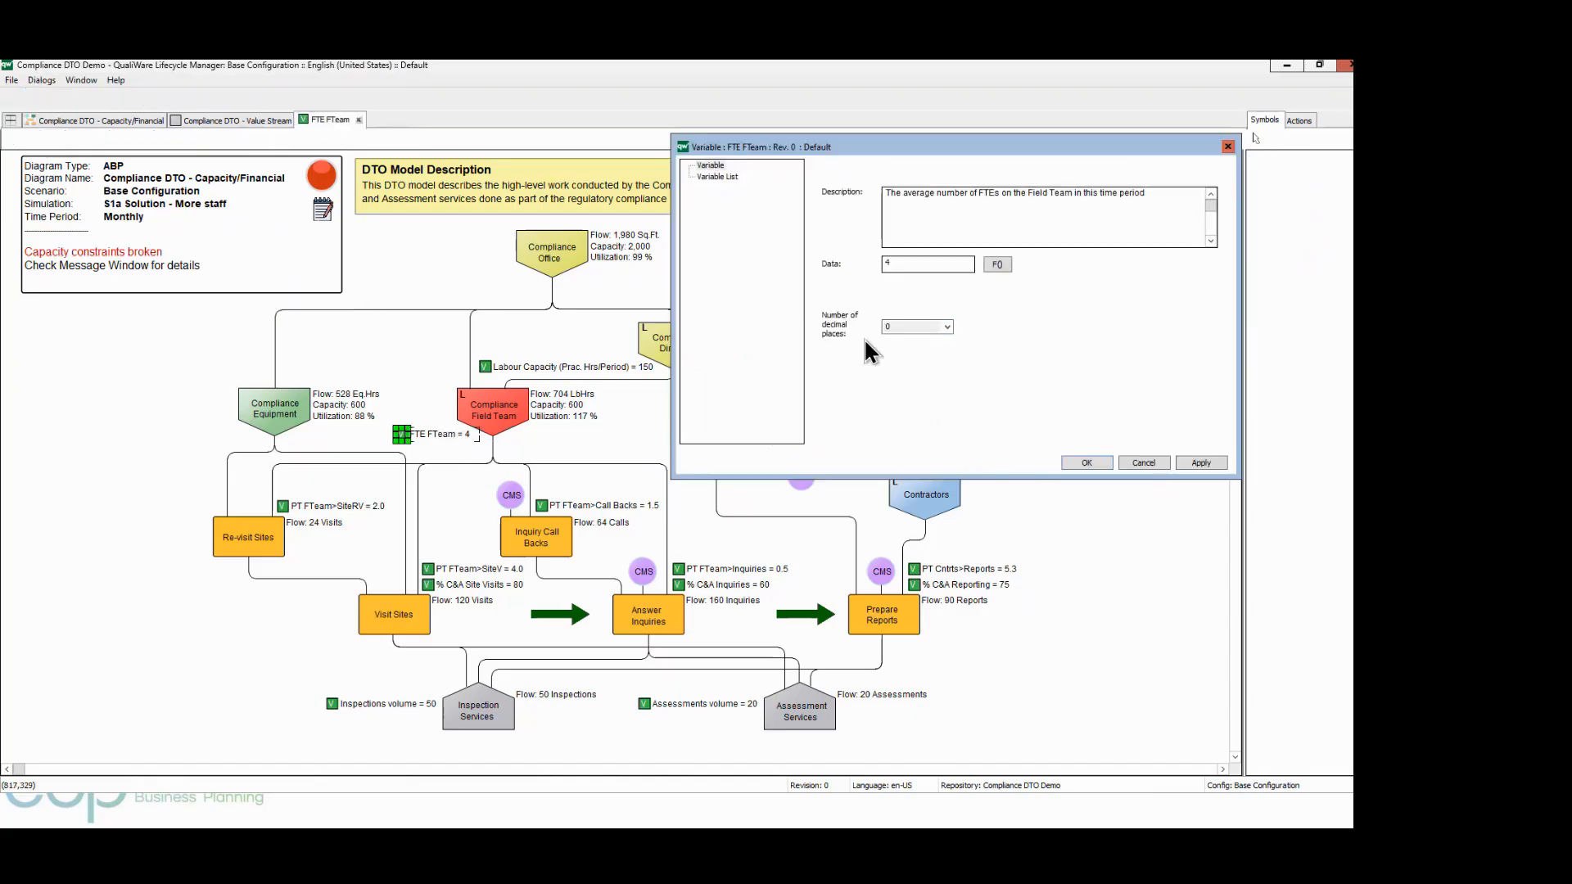
{"action": "double_click", "coordinate": [908, 259]}
{"action": "type", "text": "5"}
{"action": "left_click", "coordinate": [1074, 461]}
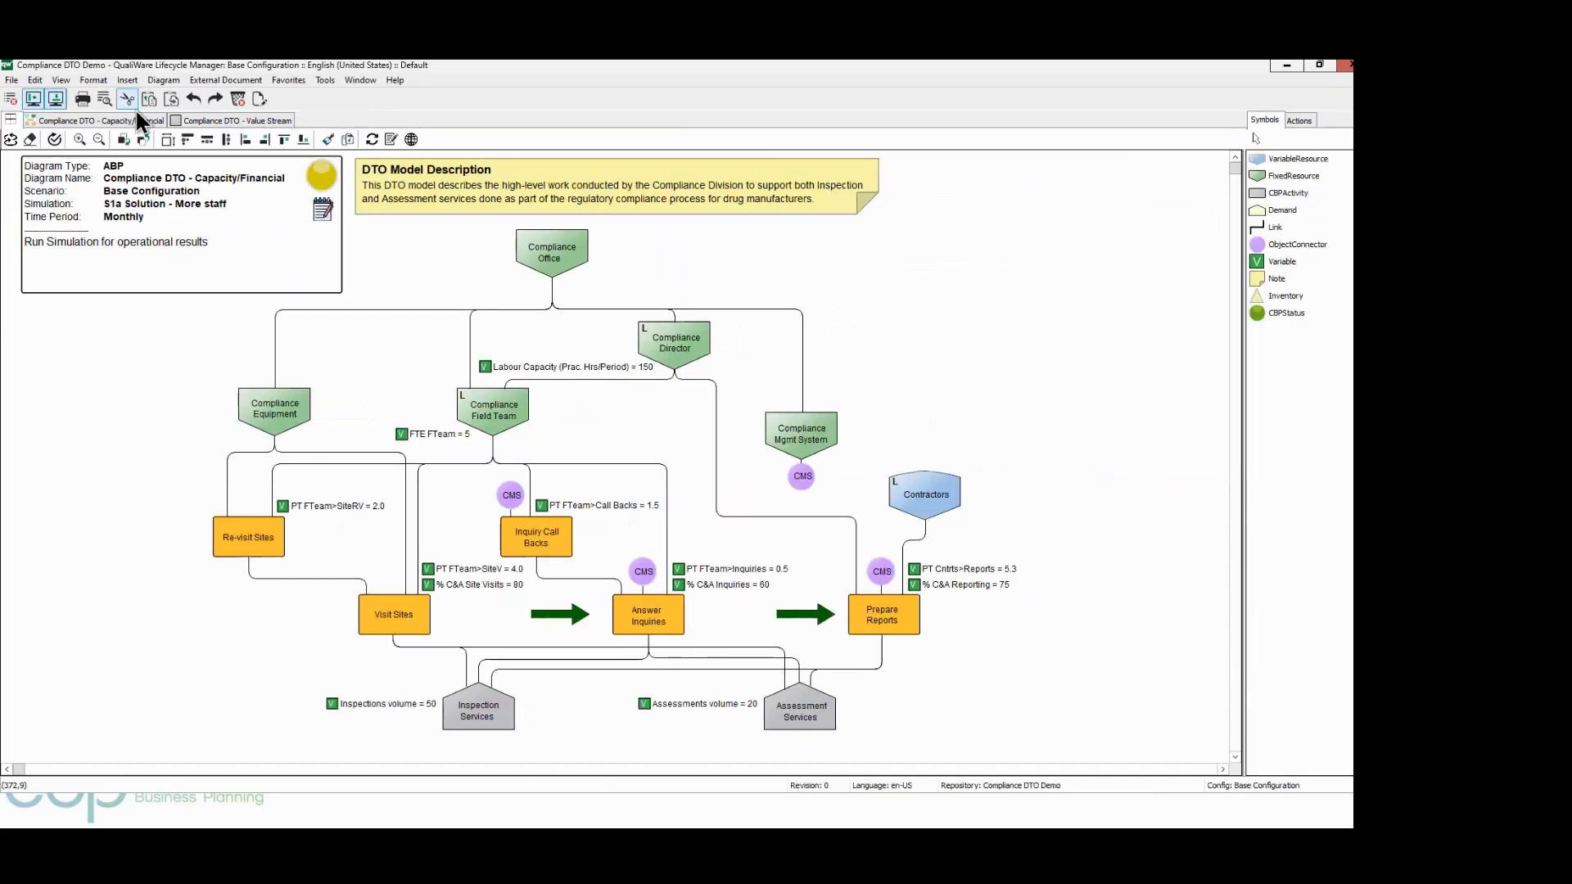
{"action": "left_click", "coordinate": [15, 144]}
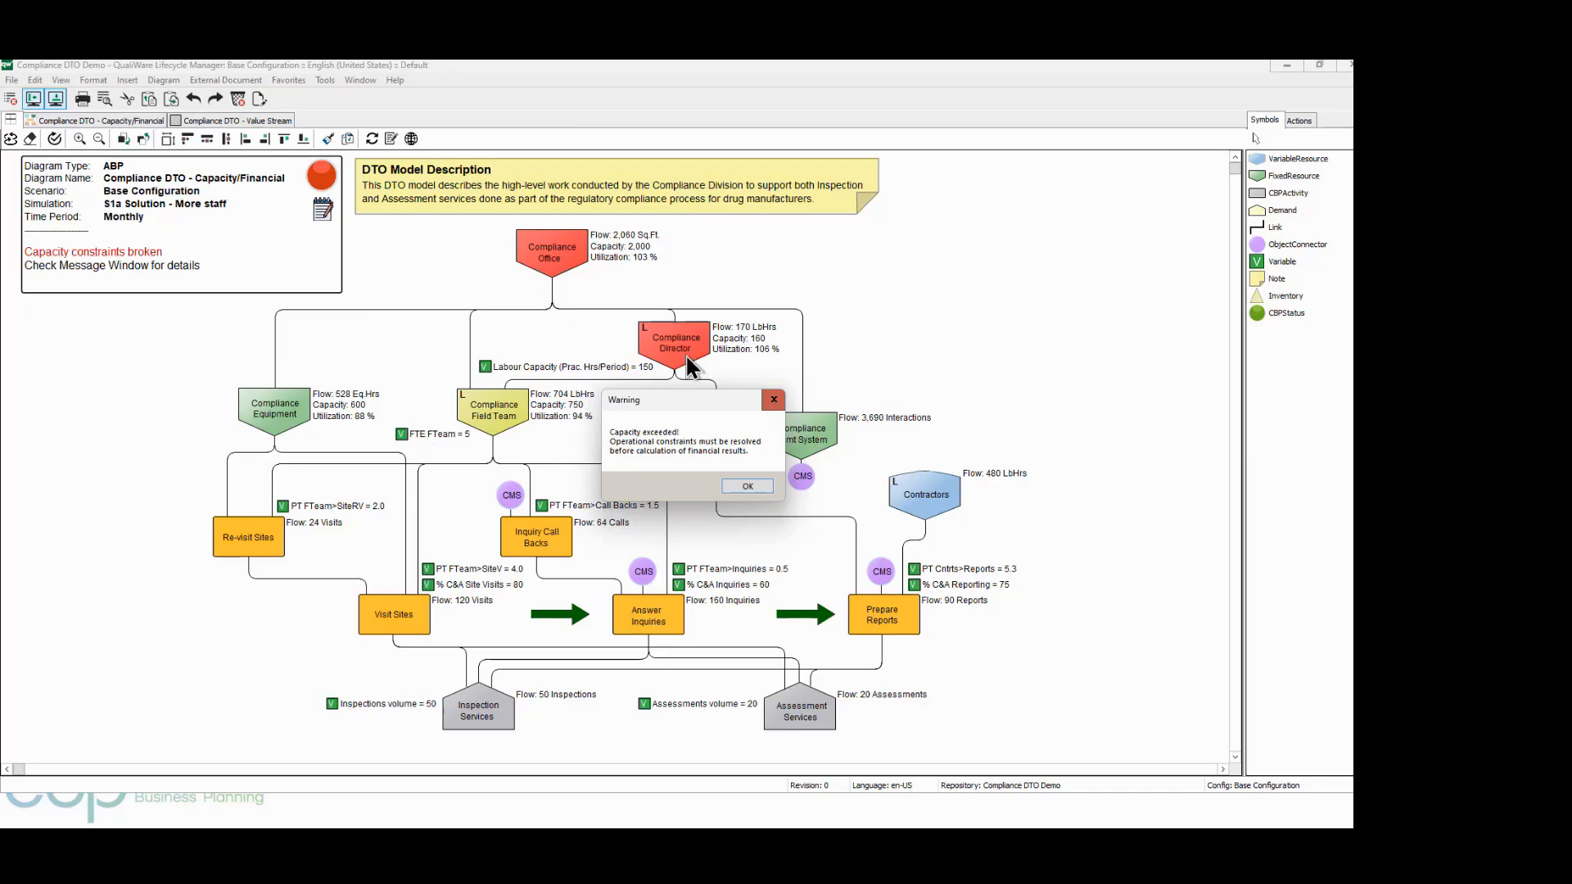
{"action": "left_click", "coordinate": [755, 488]}
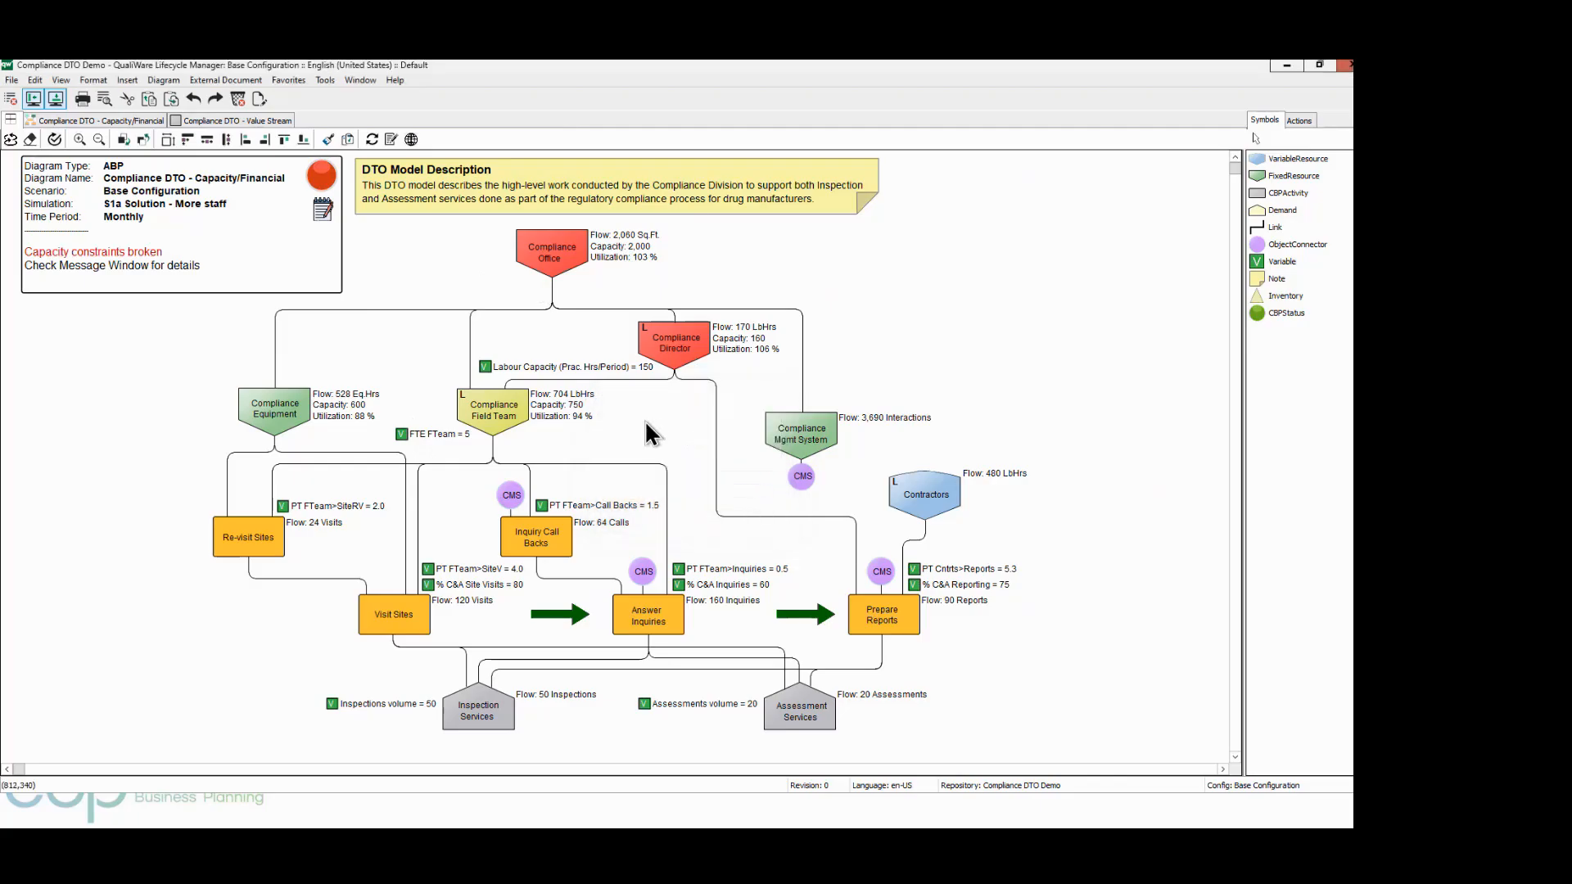
Change the consumption rate formula of the Compliance Office to Compliance Field Team link to 40* VAL('FTE FTeam')
{"action": "double_click", "coordinate": [470, 337]}
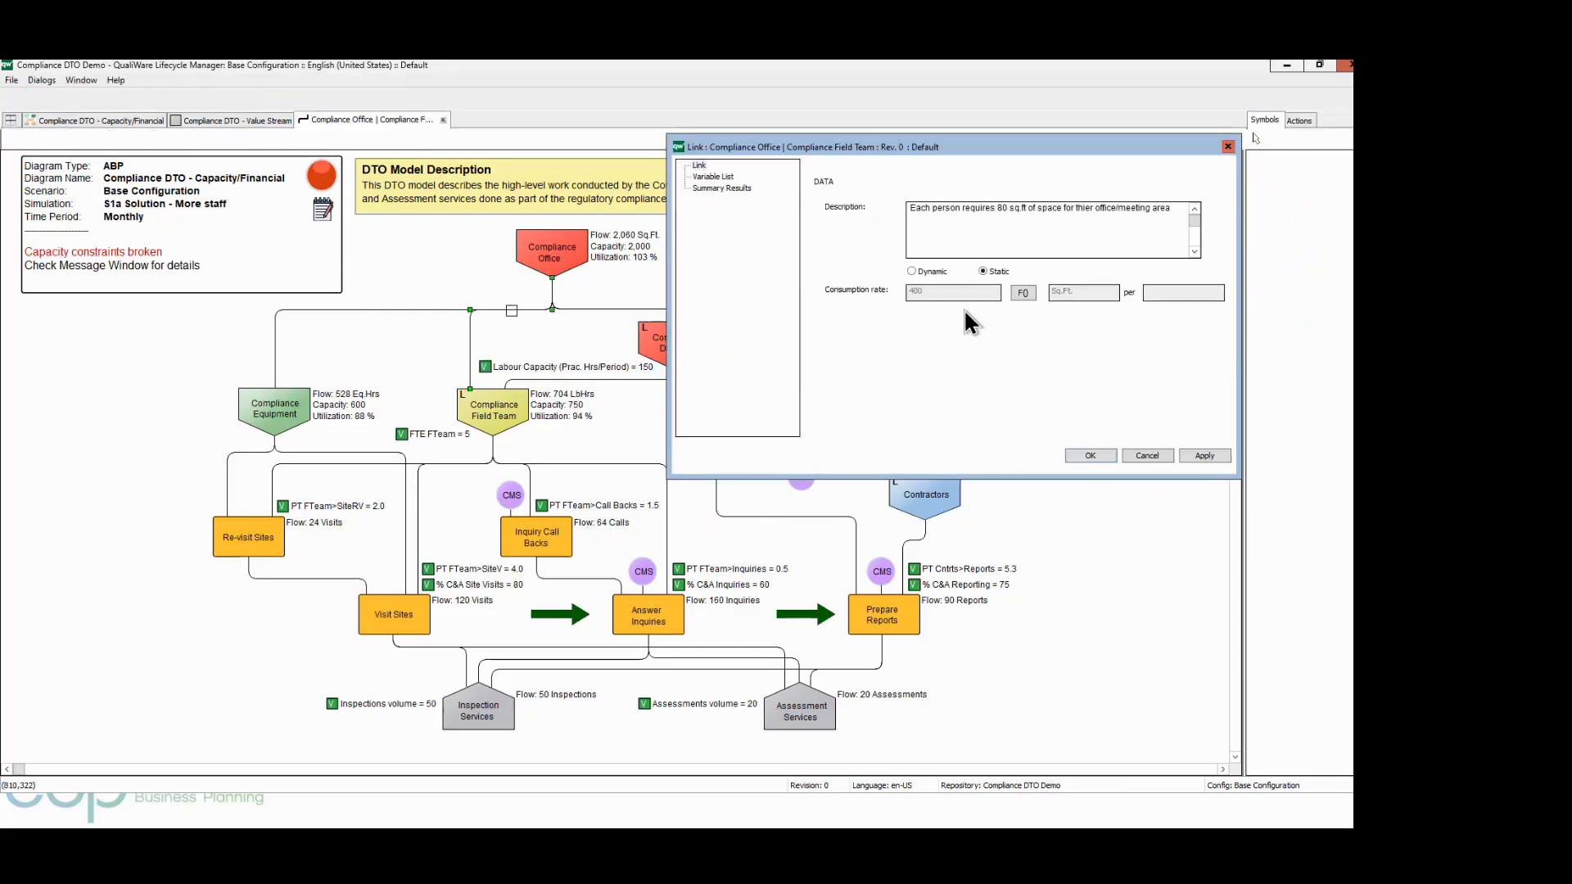
{"action": "left_click", "coordinate": [1023, 293]}
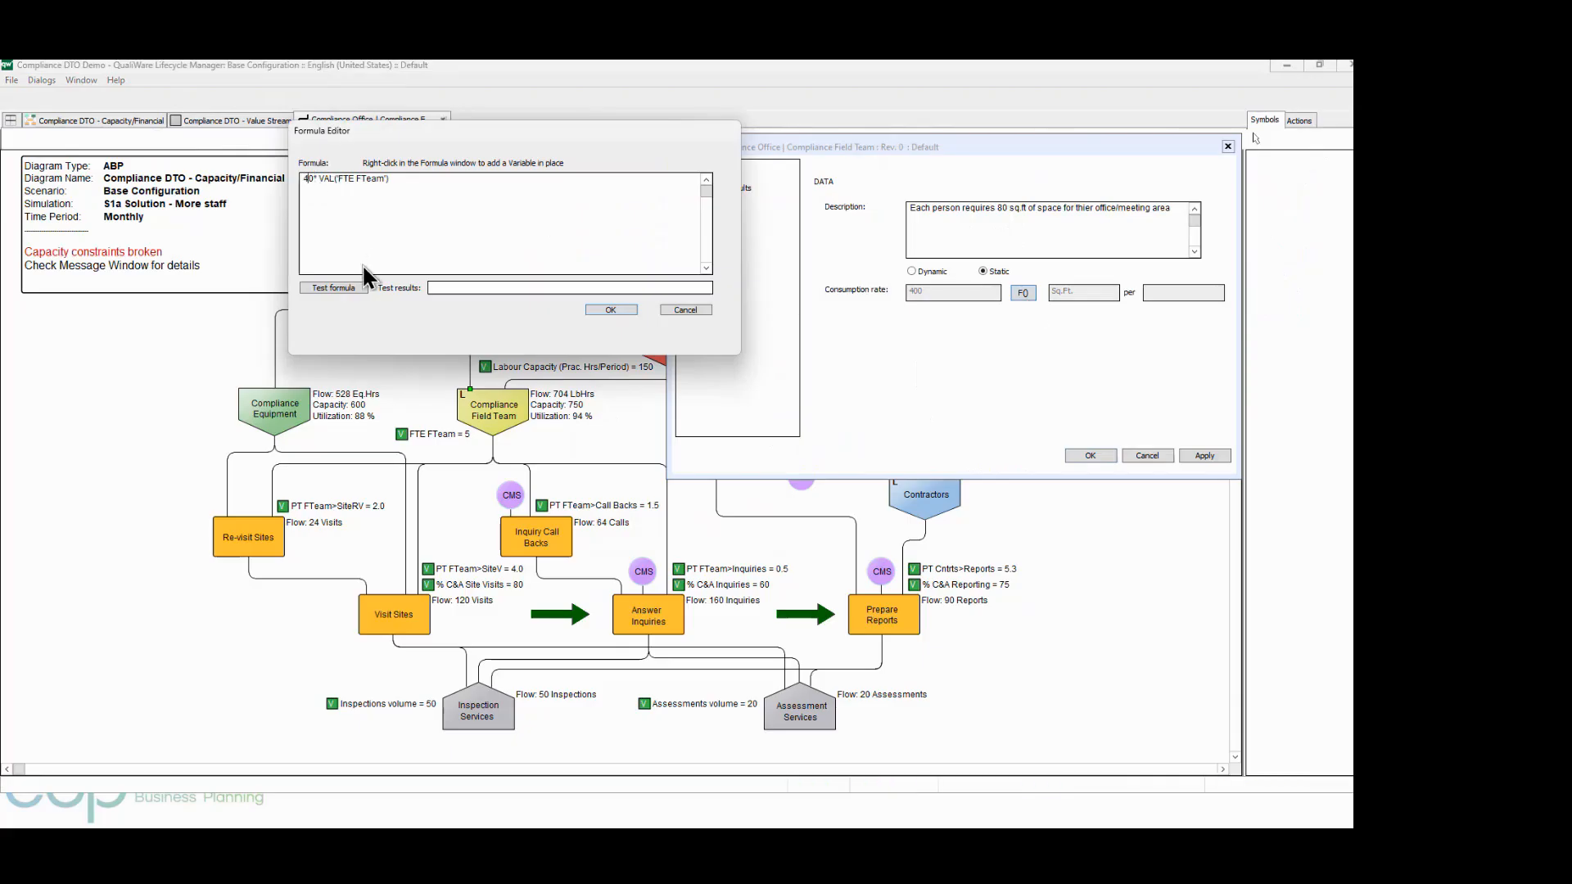
{"action": "left_click", "coordinate": [609, 309]}
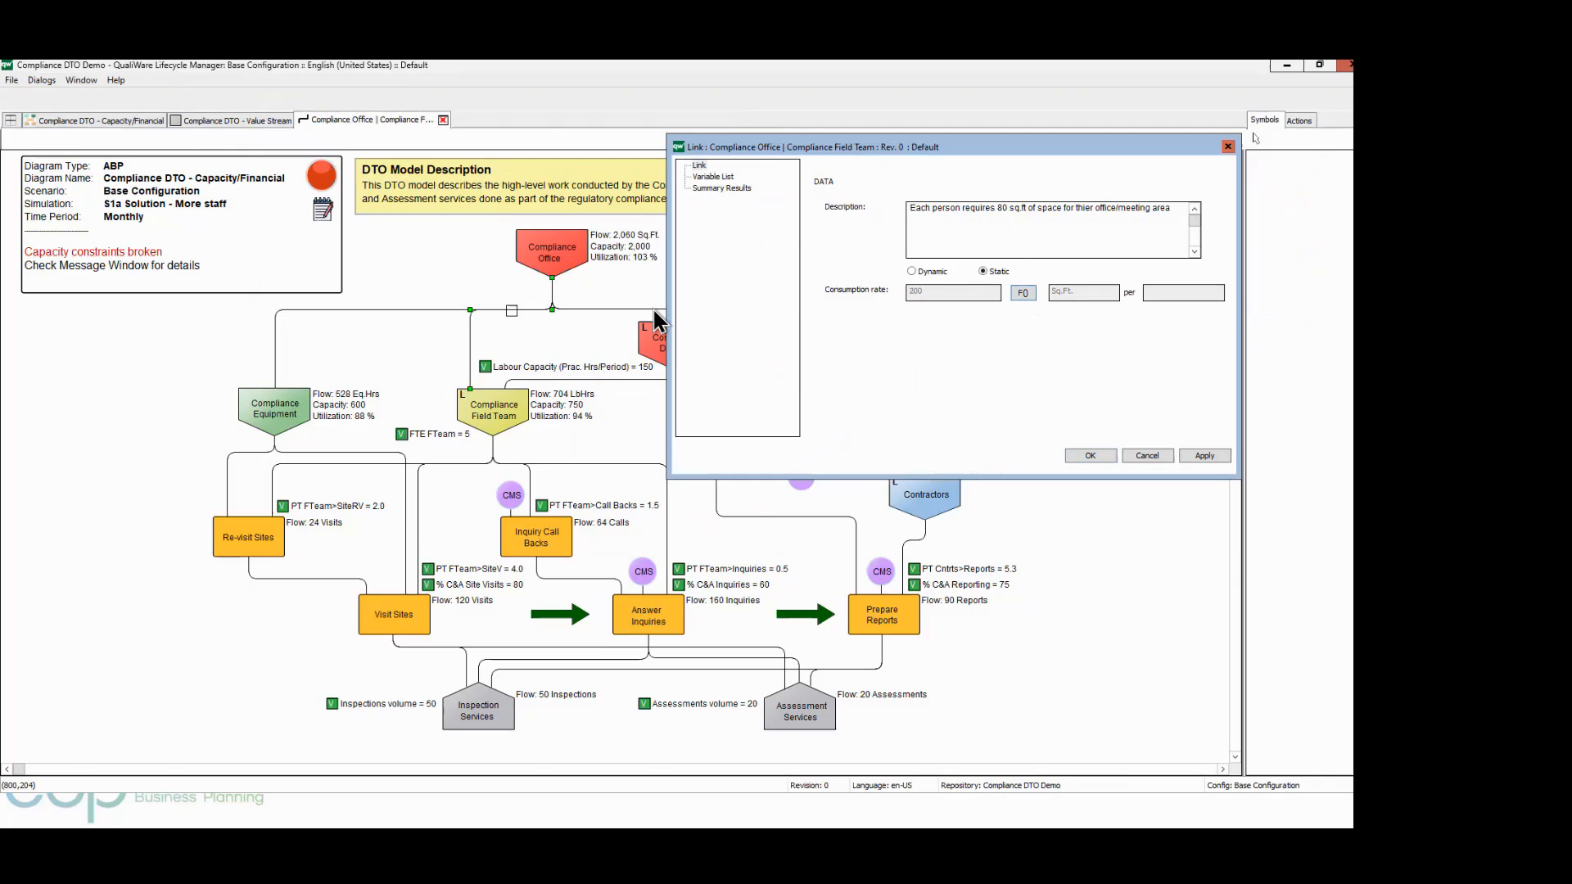
{"action": "left_click", "coordinate": [1091, 455]}
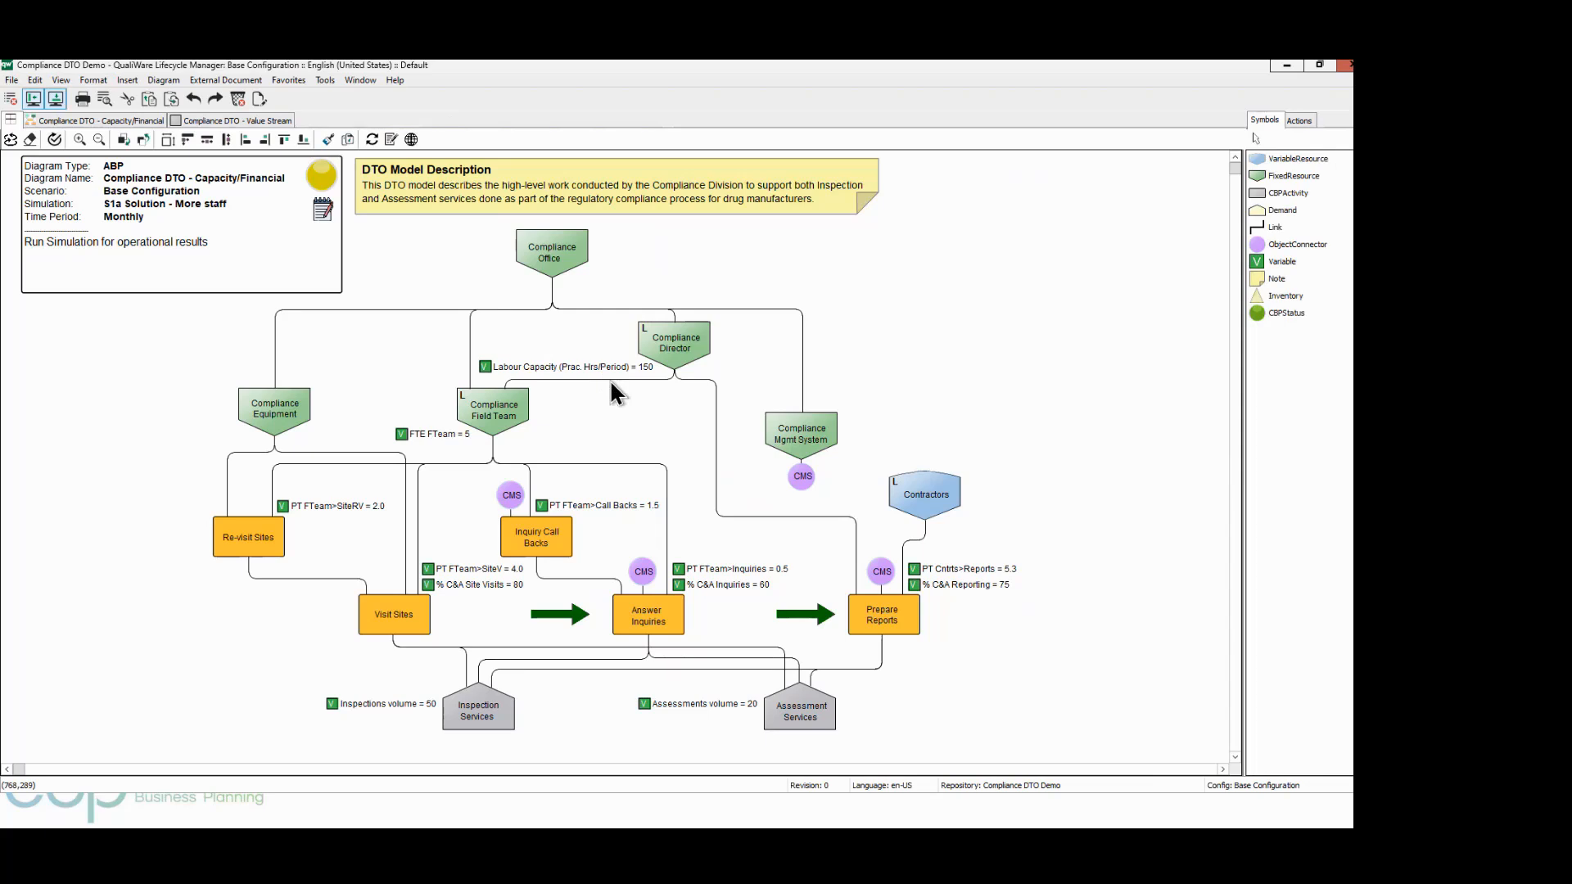
Change the consumption rate formula of the Compliance Director to Compliance Field Team link to 8* VAL('FTE FTeam')
{"action": "double_click", "coordinate": [611, 382]}
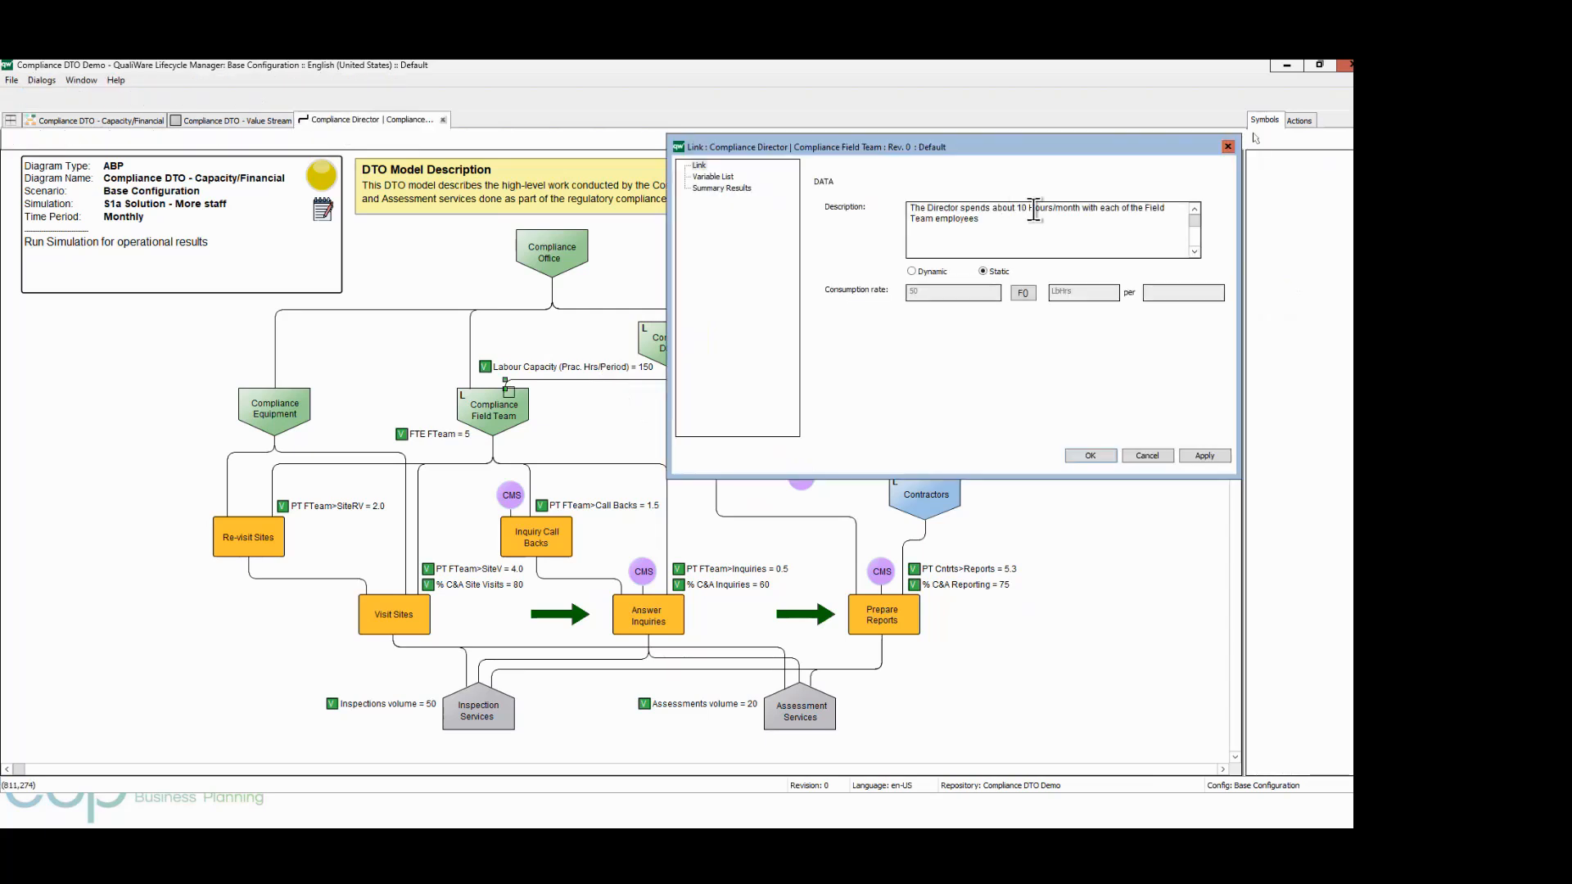
{"action": "left_click", "coordinate": [1023, 293]}
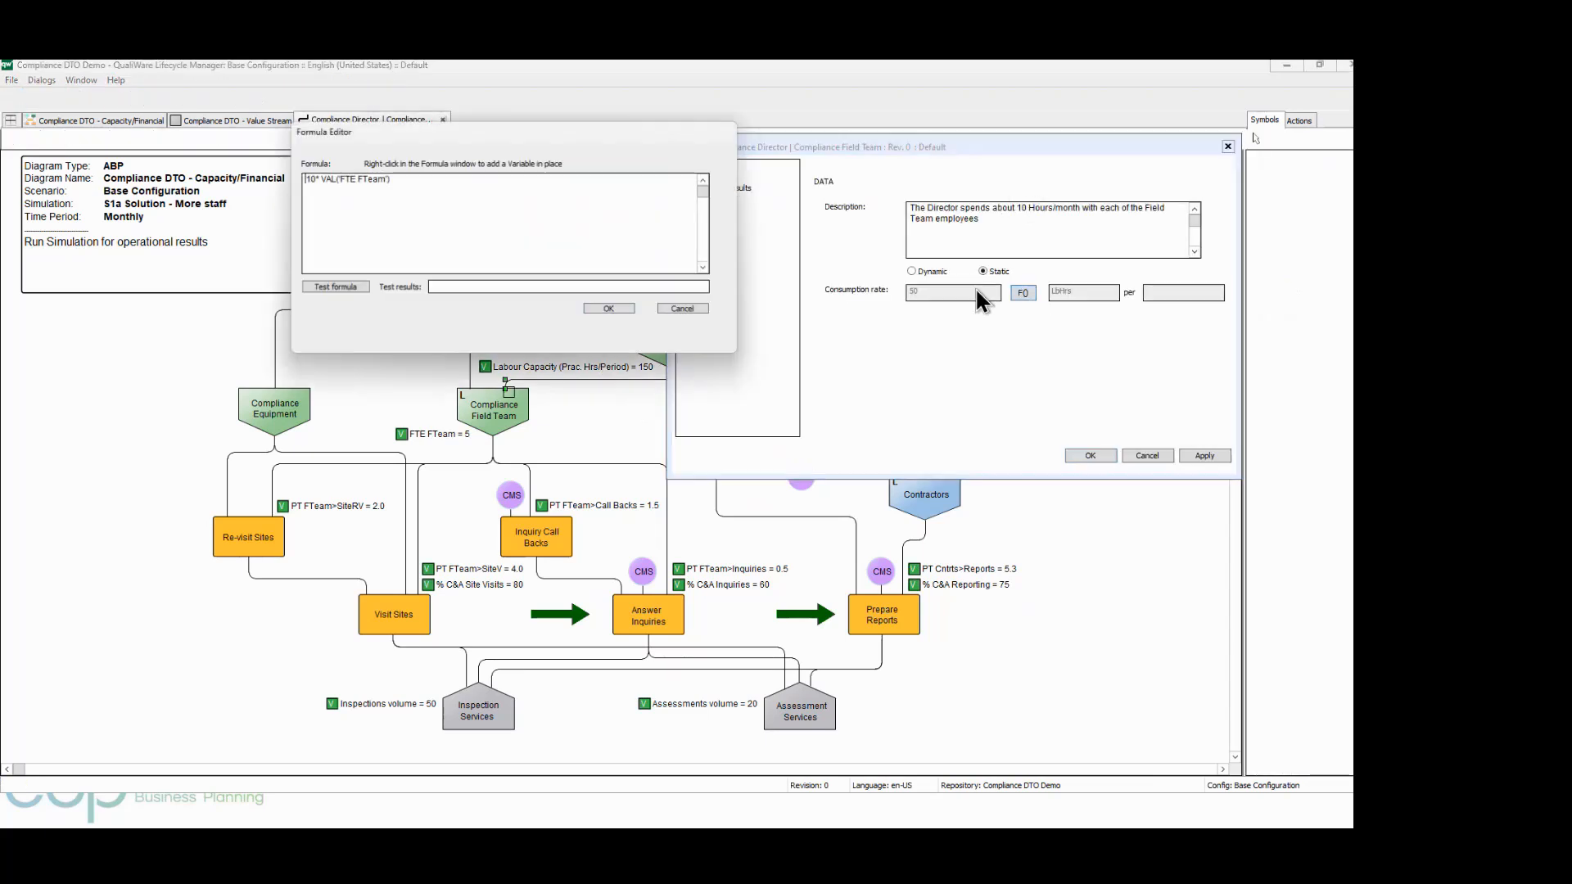
{"action": "double_click", "coordinate": [304, 178]}
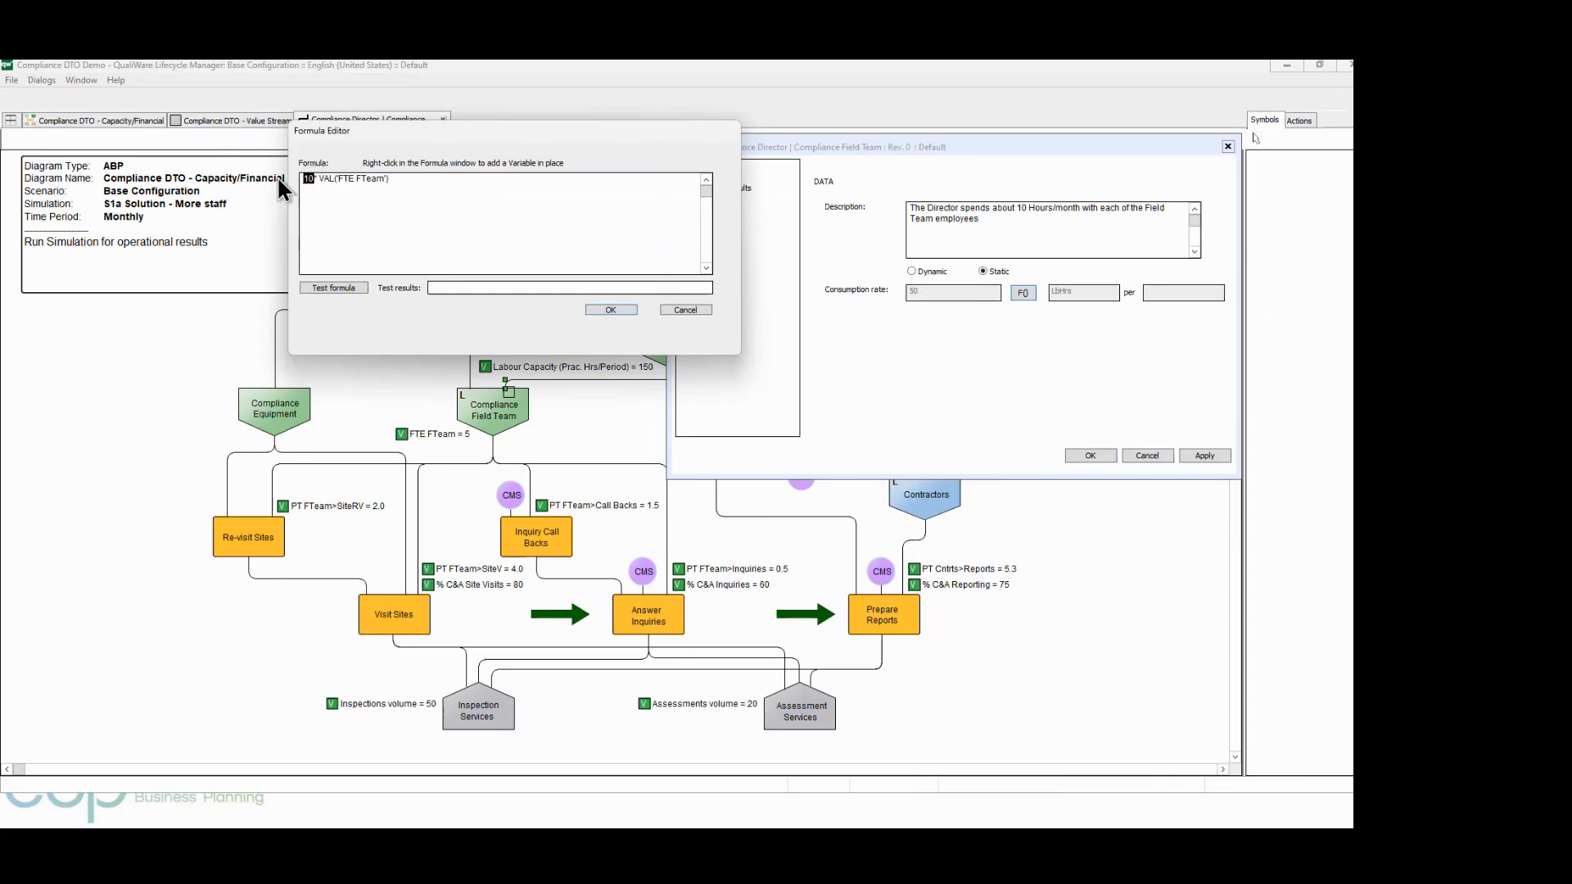
{"action": "type", "text": "8"}
{"action": "left_click", "coordinate": [611, 309]}
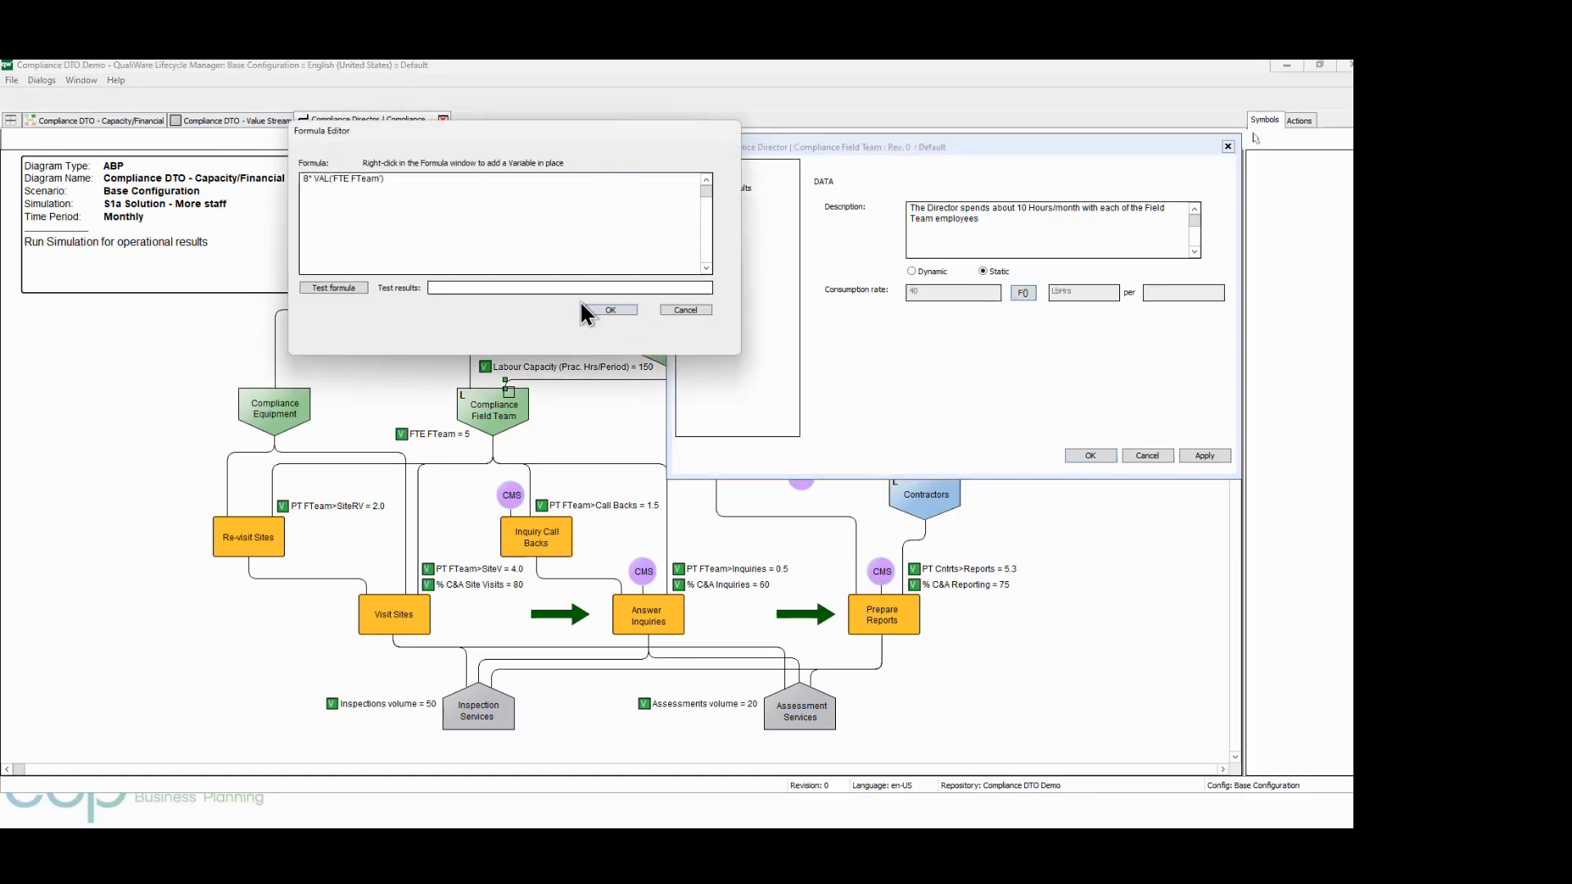
{"action": "left_click", "coordinate": [616, 309]}
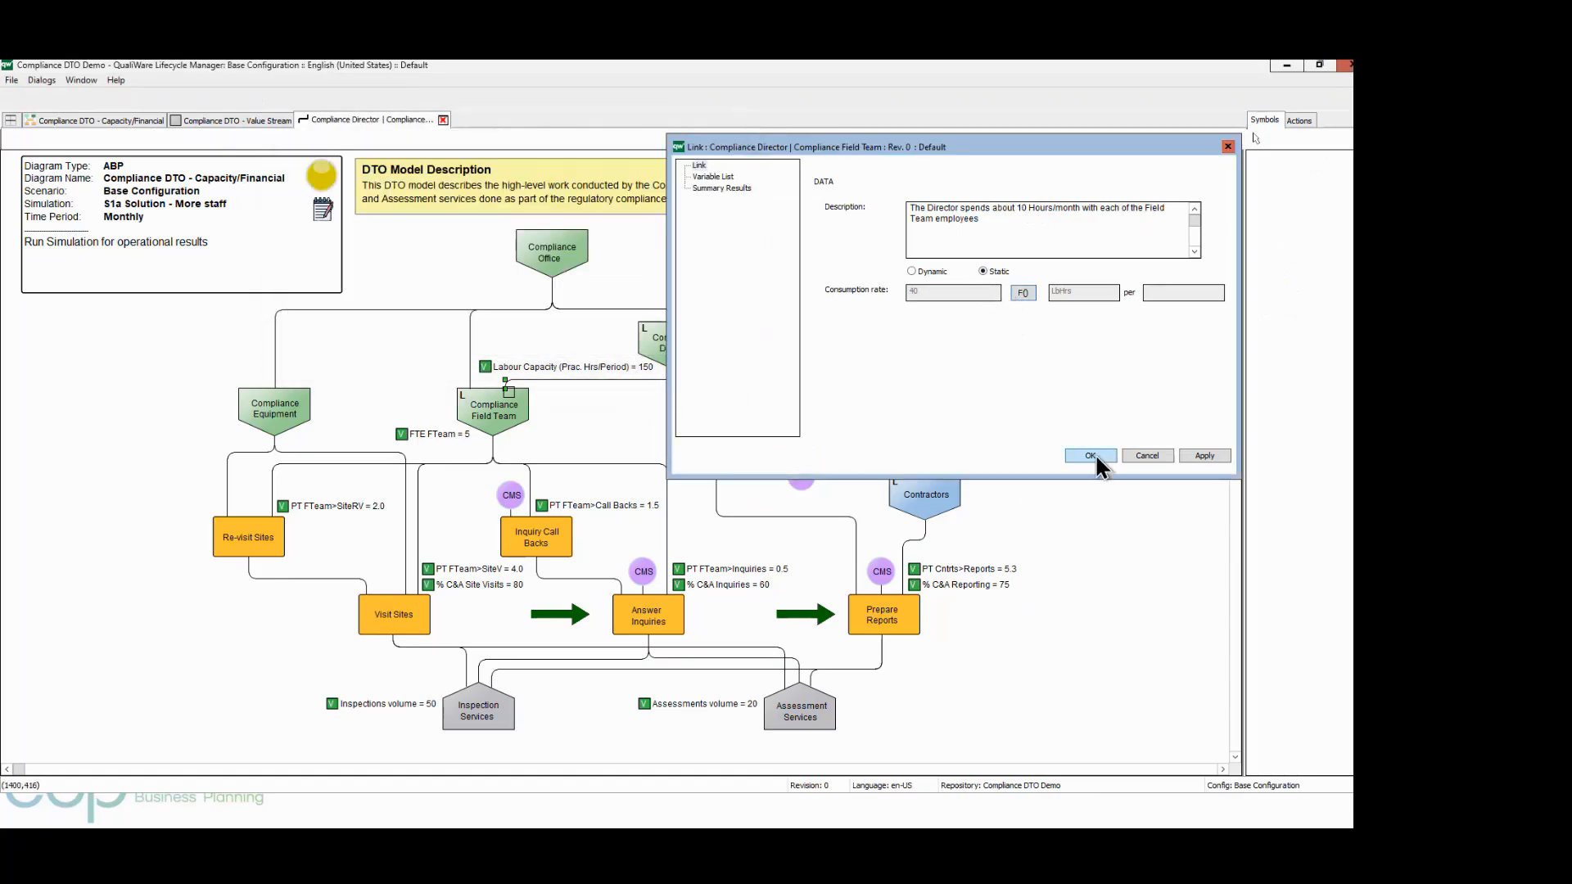
{"action": "left_click", "coordinate": [1093, 455]}
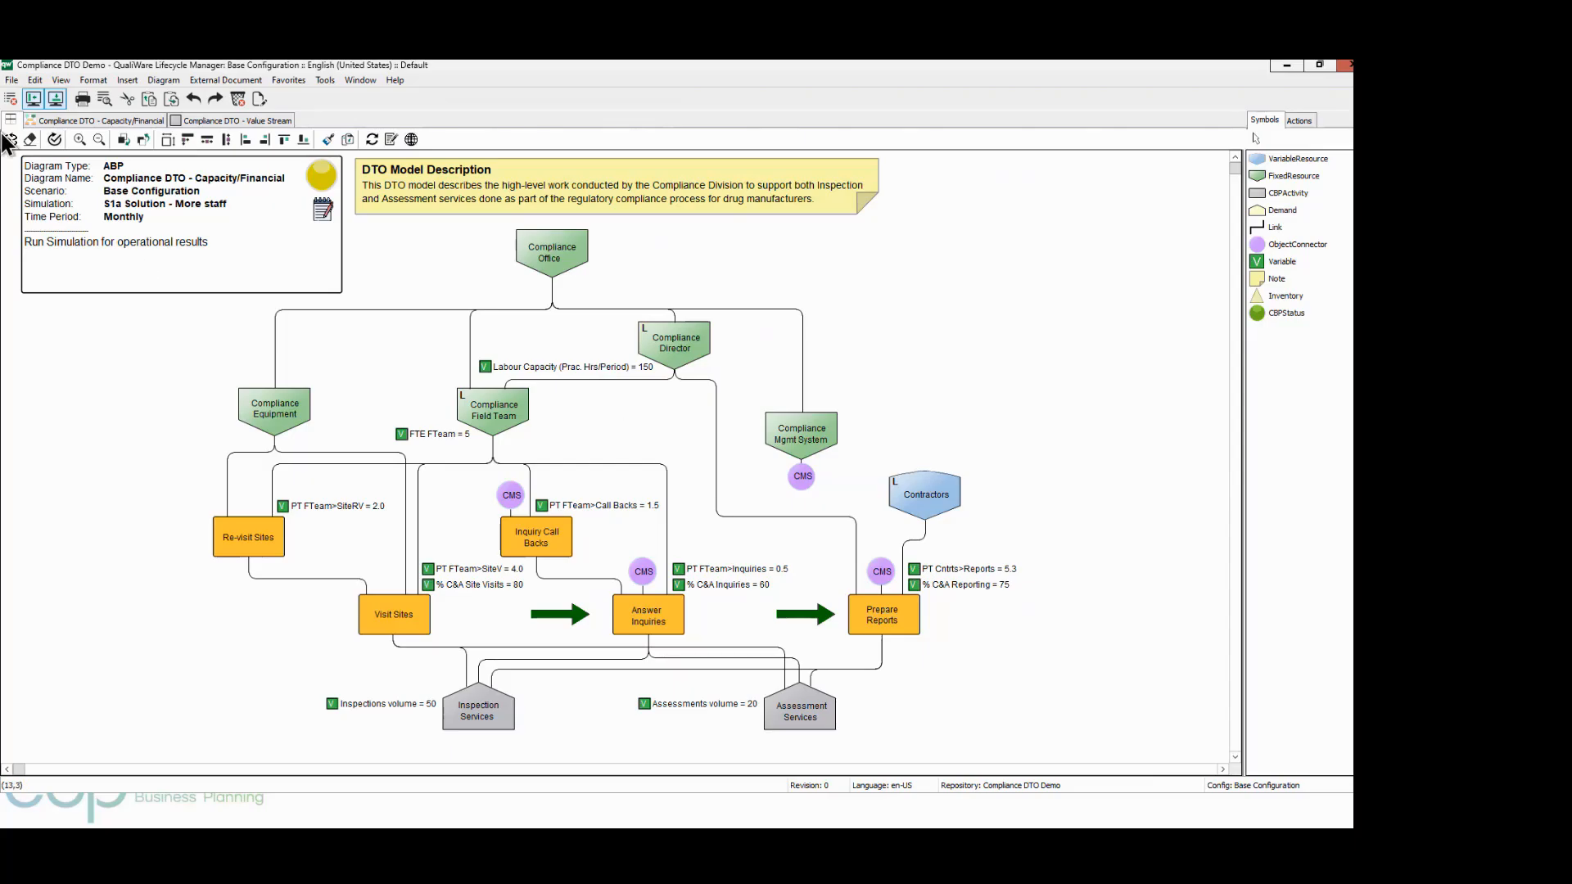
Run the S1a Solution - More staff simulation for operational results and again for financial results
{"action": "left_click", "coordinate": [12, 140]}
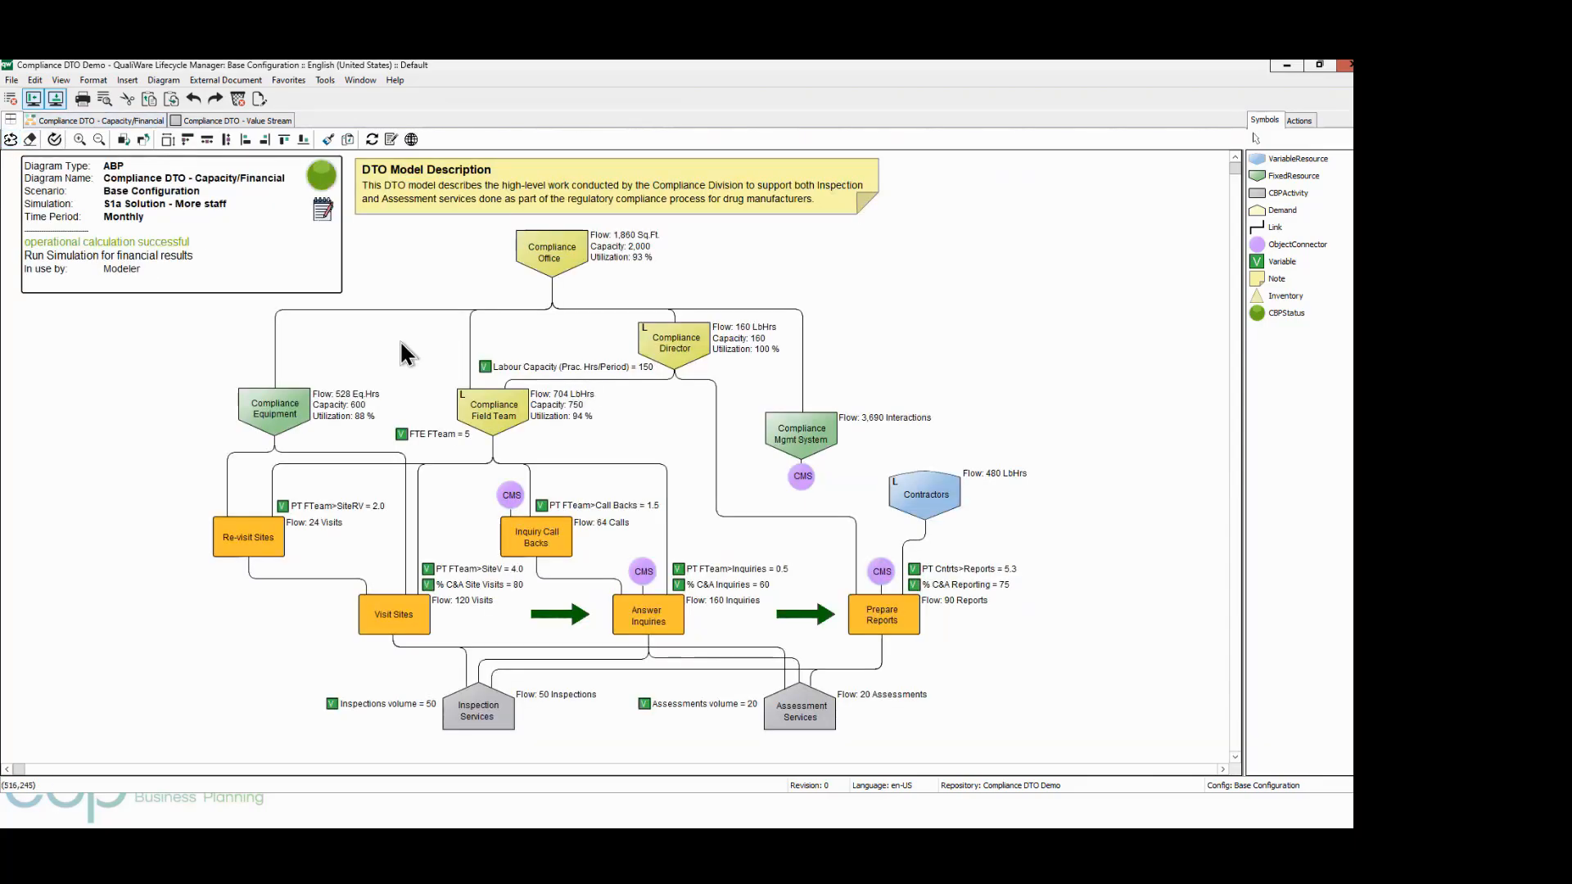
{"action": "mouse_move", "coordinate": [524, 243]}
{"action": "mouse_move", "coordinate": [756, 366]}
{"action": "left_click", "coordinate": [10, 140]}
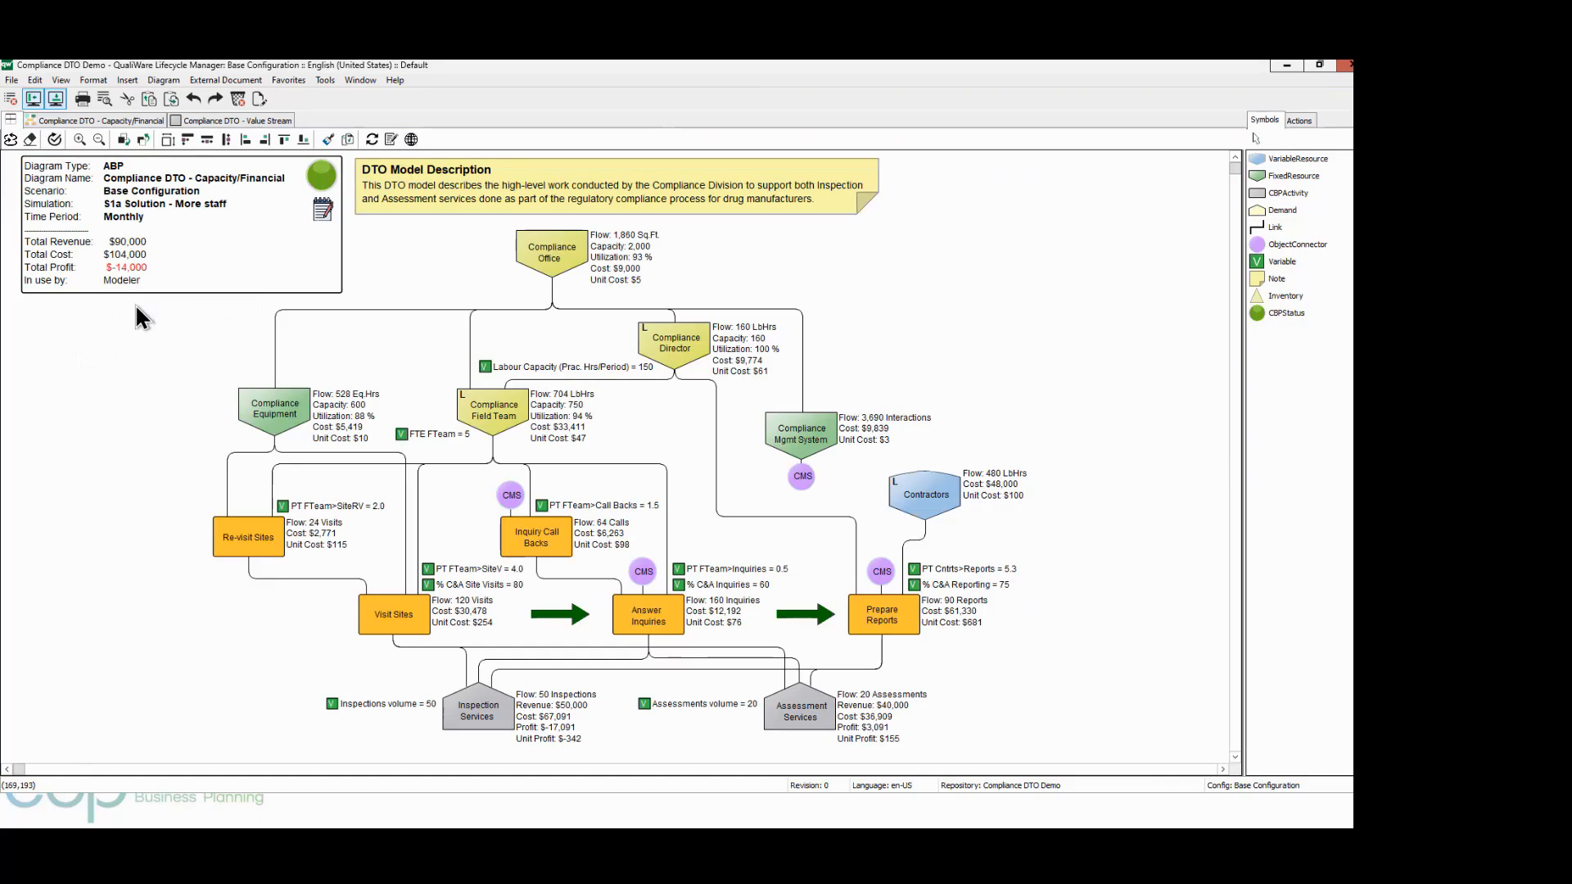
Open the existing simulation "S1 - More Inspections"
{"action": "right_click", "coordinate": [895, 253]}
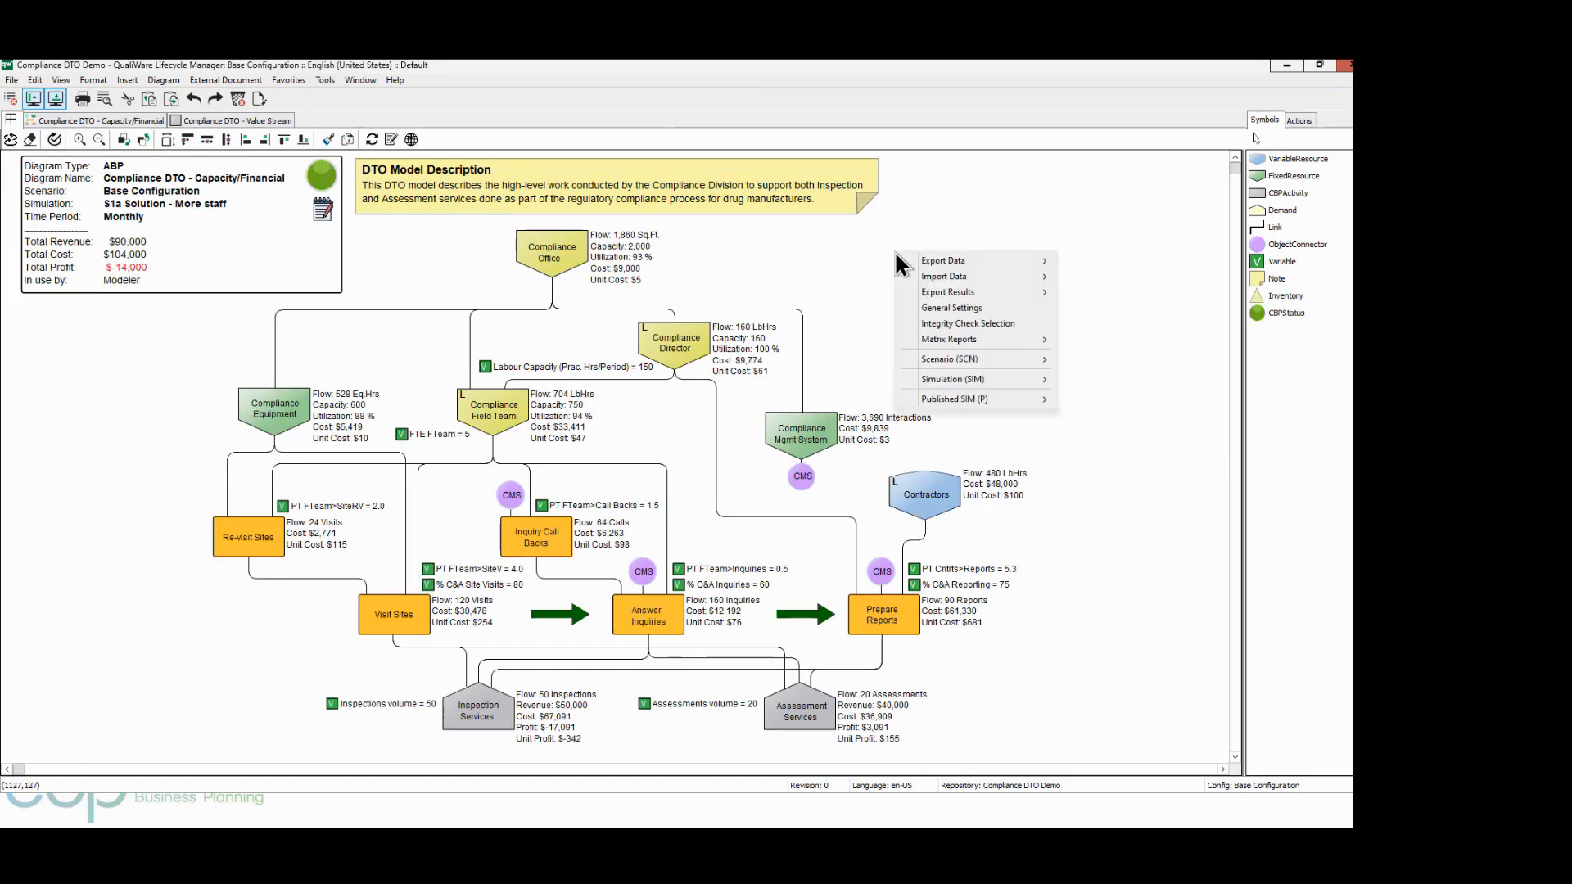
{"action": "mouse_move", "coordinate": [971, 382]}
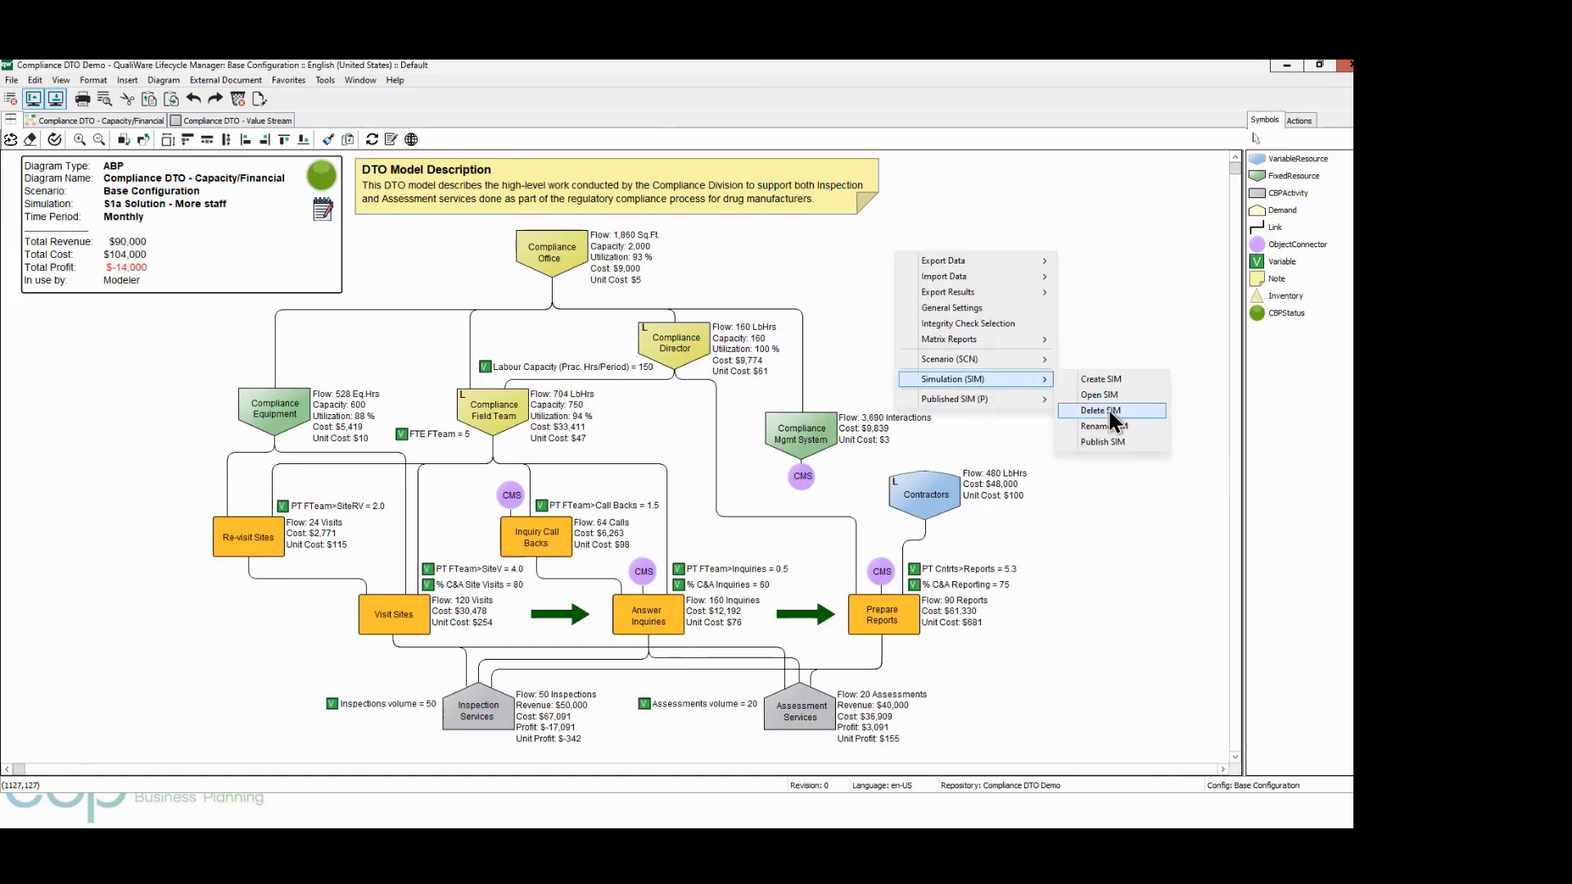
{"action": "left_click", "coordinate": [1102, 395]}
{"action": "left_click", "coordinate": [153, 182]}
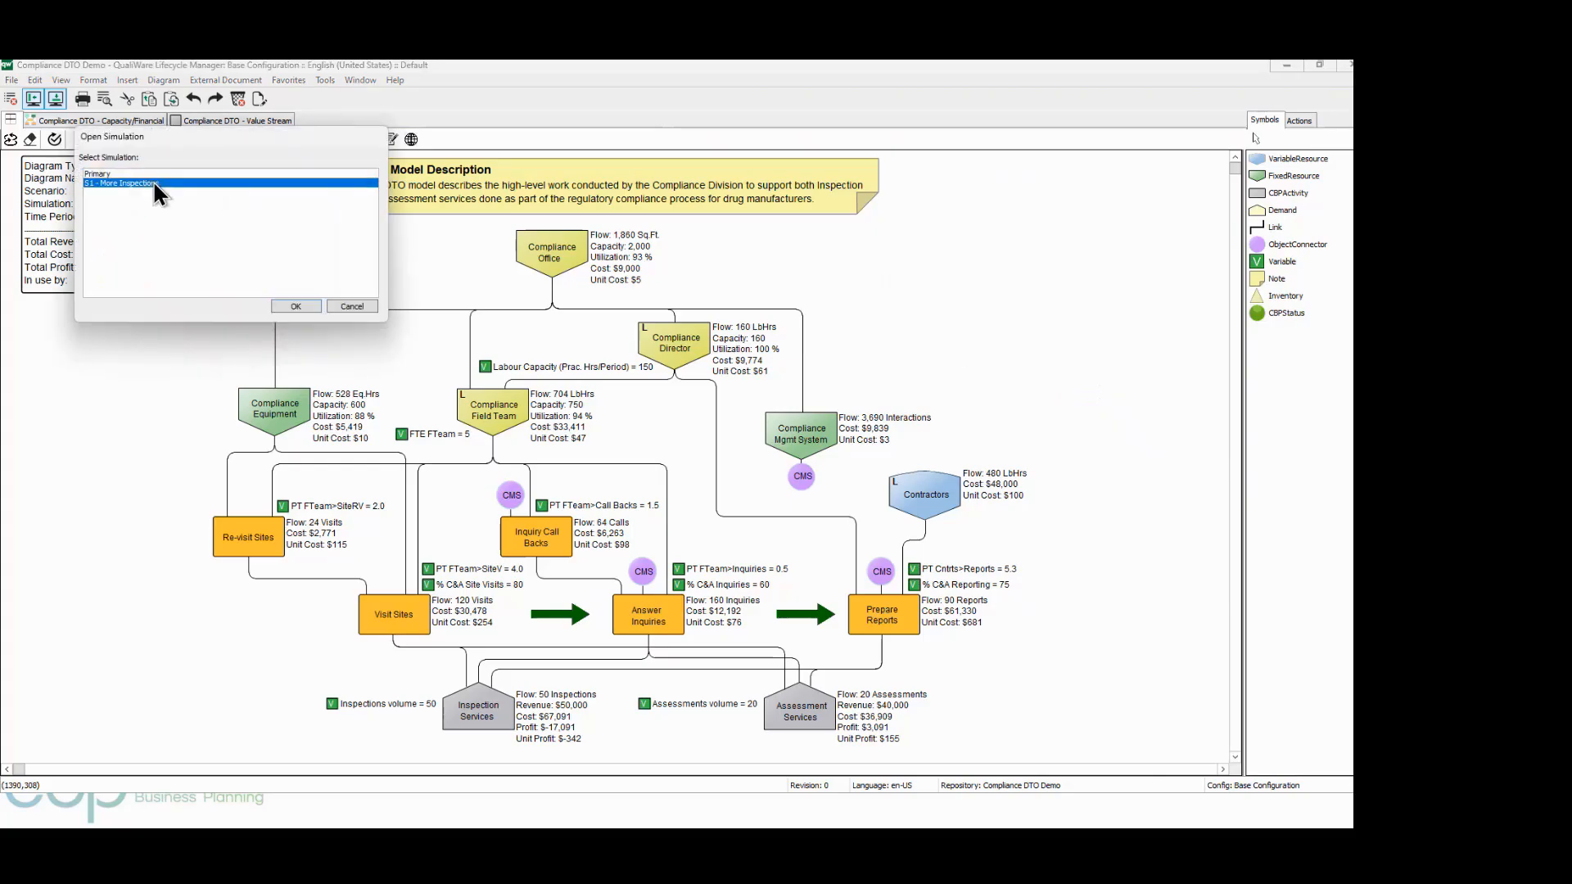
{"action": "left_click", "coordinate": [303, 305]}
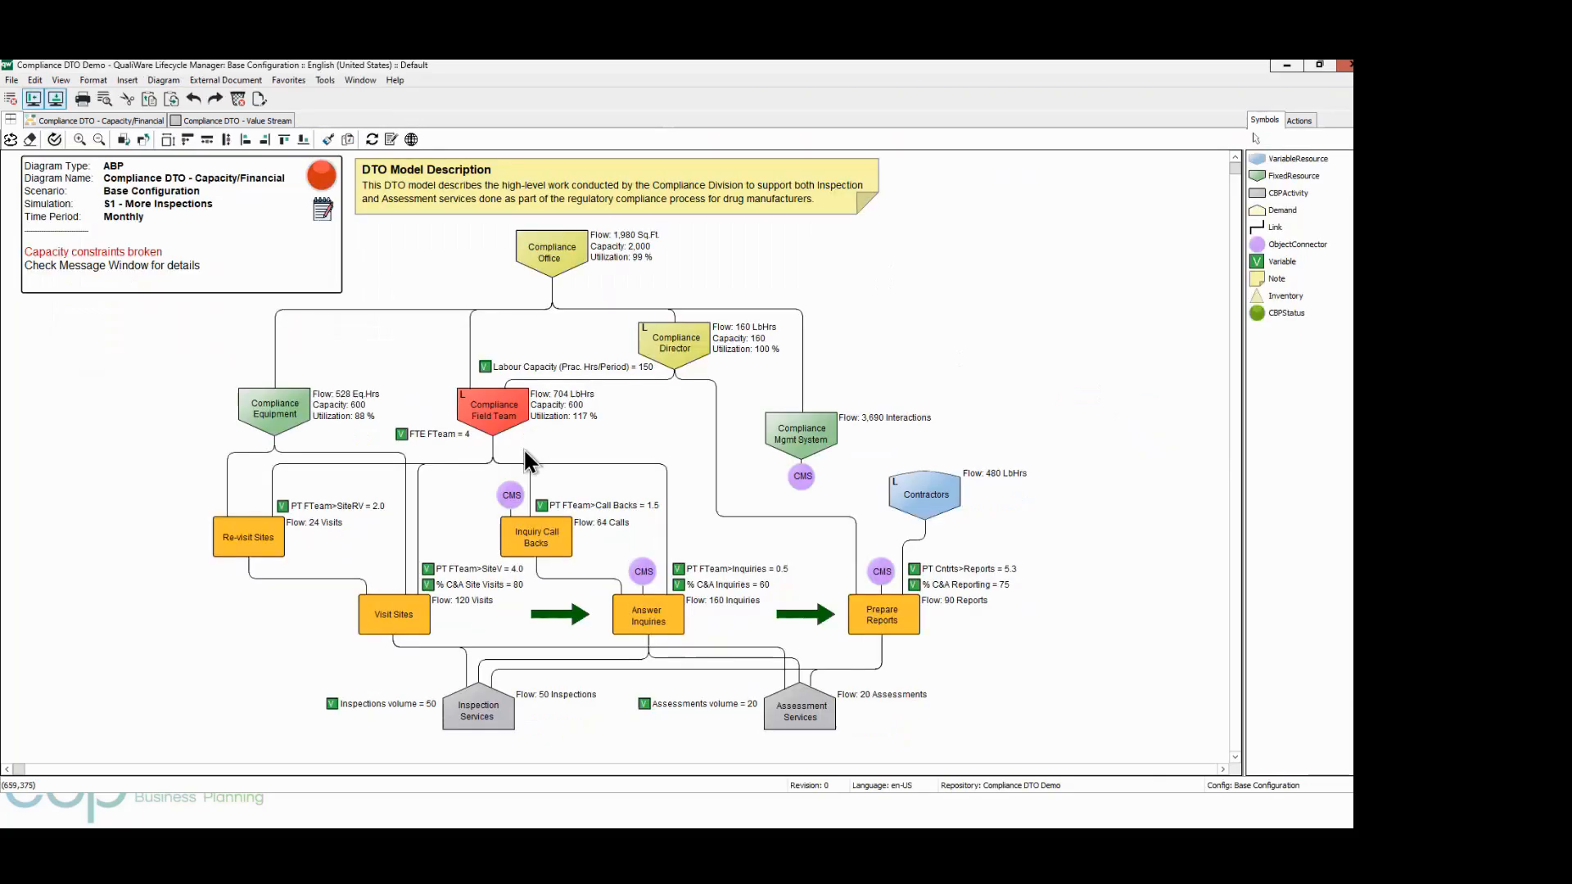
Create a simulation from the current one, named "S1b - Better process"
{"action": "right_click", "coordinate": [940, 288]}
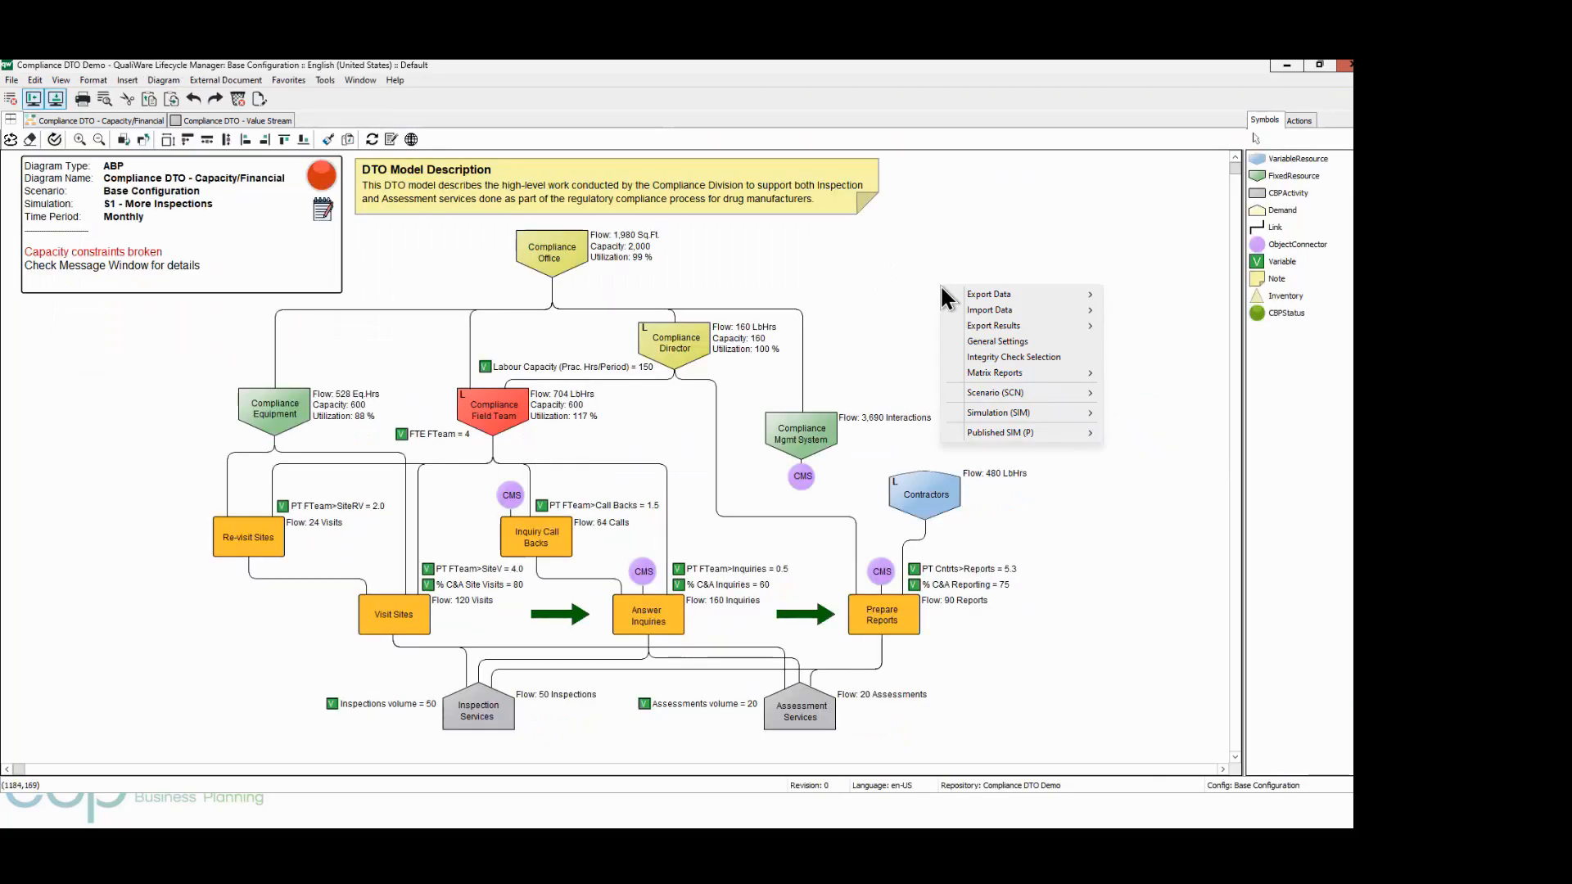
{"action": "mouse_move", "coordinate": [1015, 414]}
{"action": "mouse_move", "coordinate": [1084, 410]}
{"action": "left_click", "coordinate": [1136, 411]}
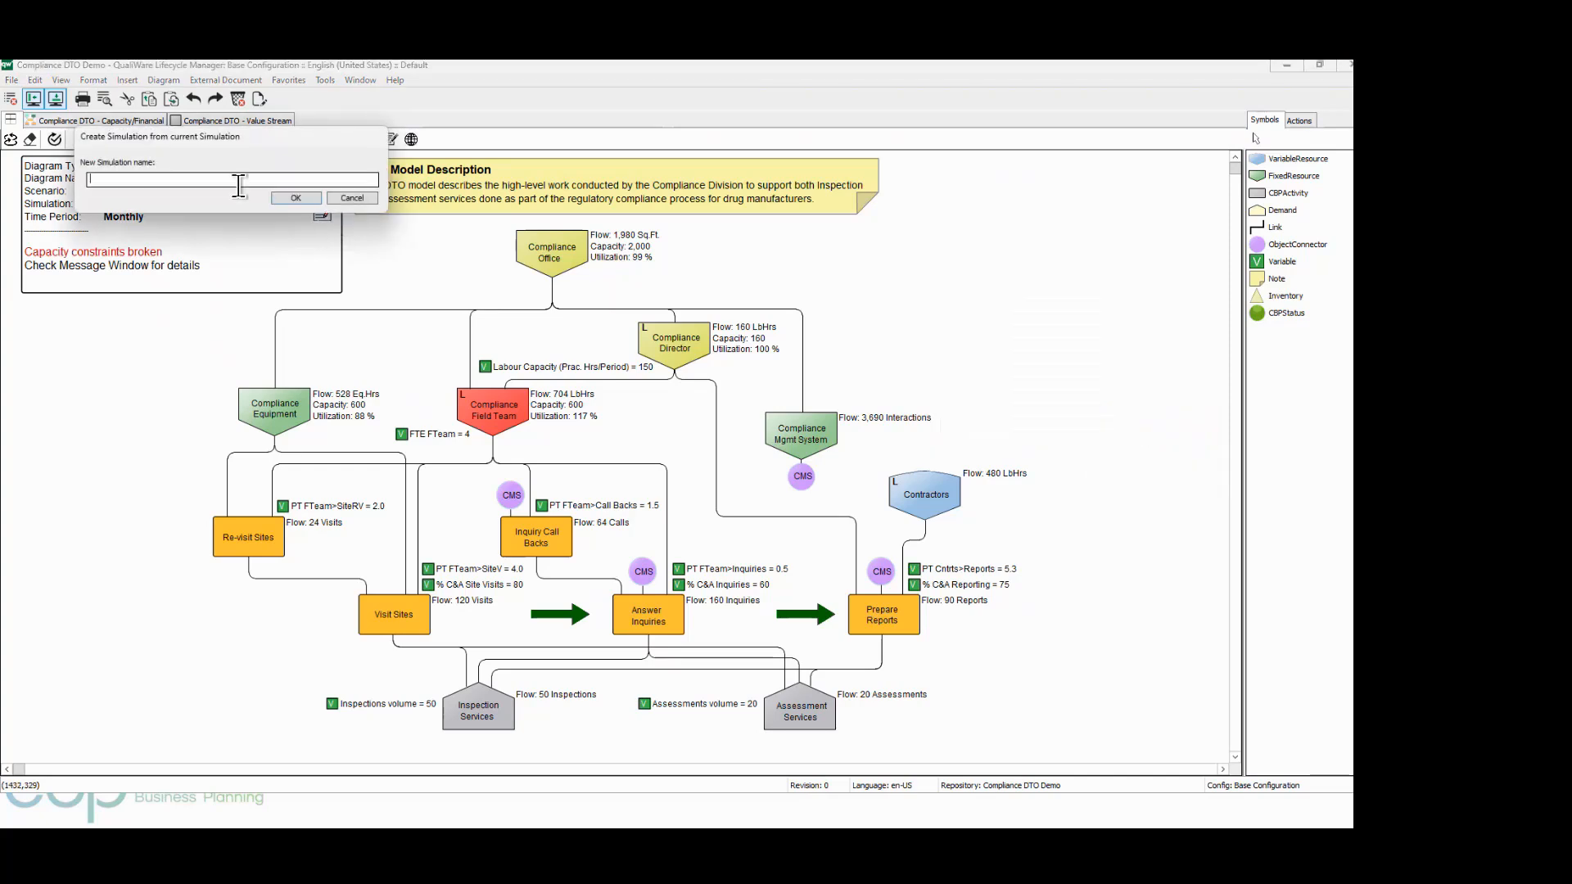
{"action": "type", "text": "S1b - Better process"}
{"action": "left_click", "coordinate": [295, 197]}
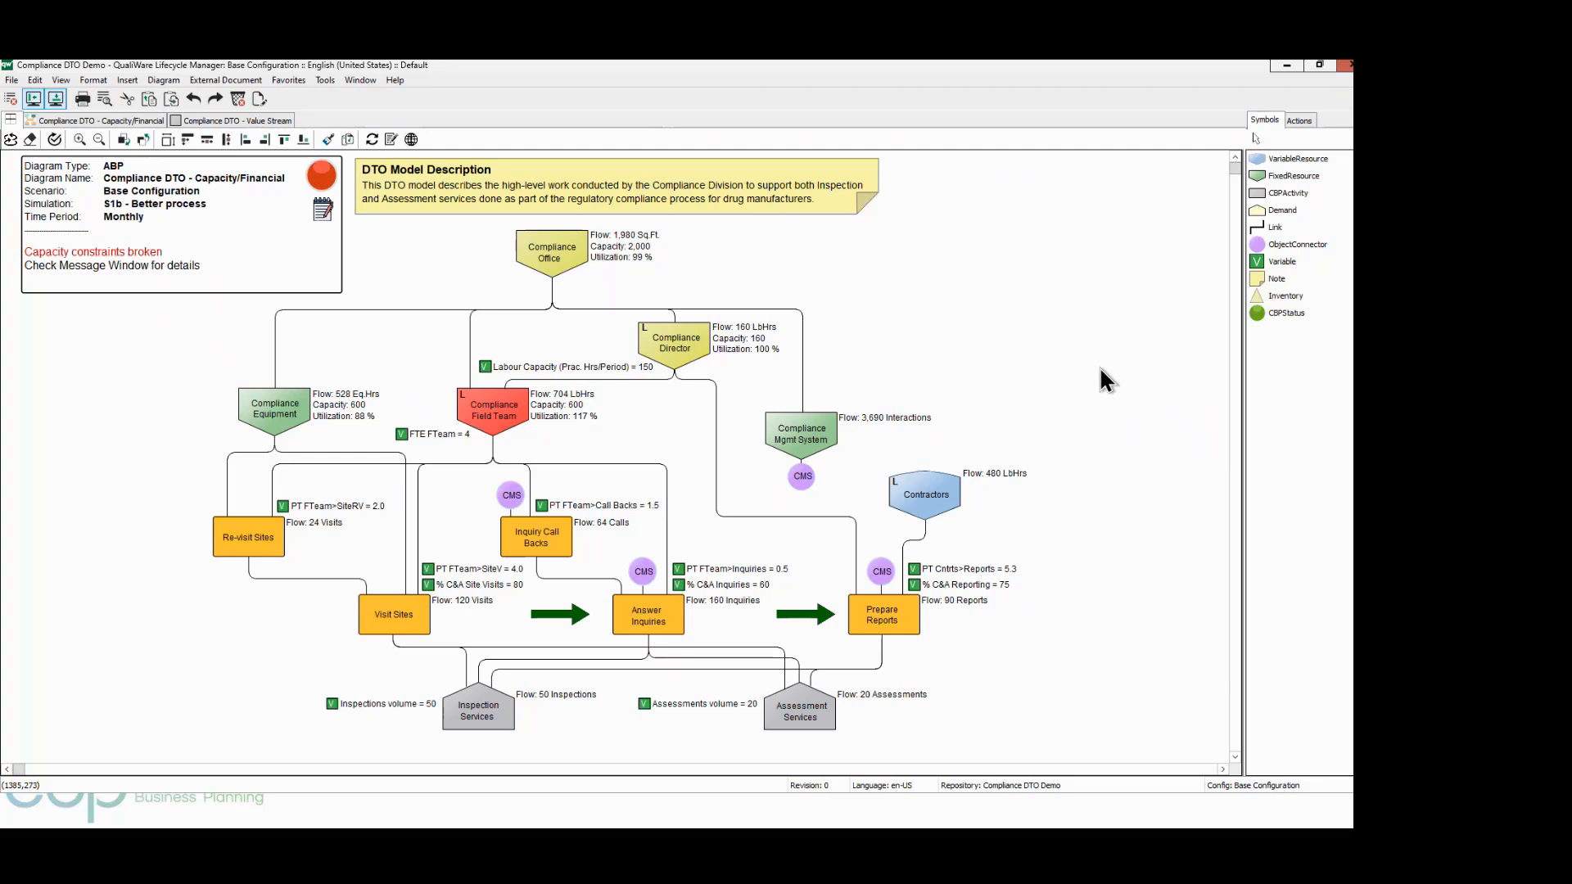
Set the PT FTeam>SiteV variable to 3 and the % C&A Site Visits variable to 100
{"action": "double_click", "coordinate": [516, 573]}
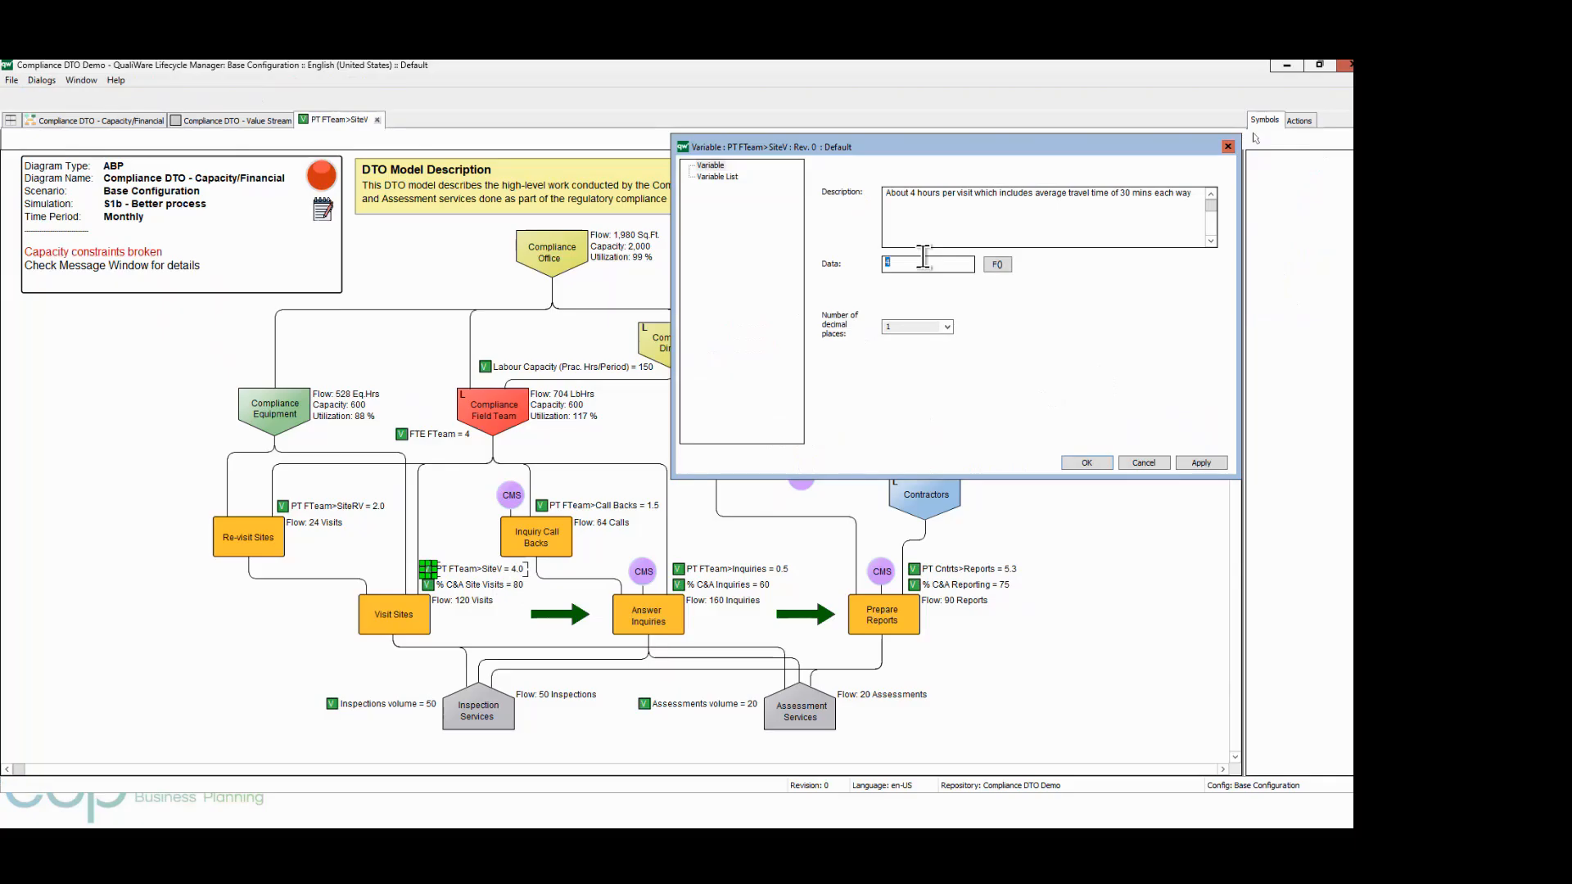
{"action": "type", "text": "3"}
{"action": "left_click", "coordinate": [1093, 462]}
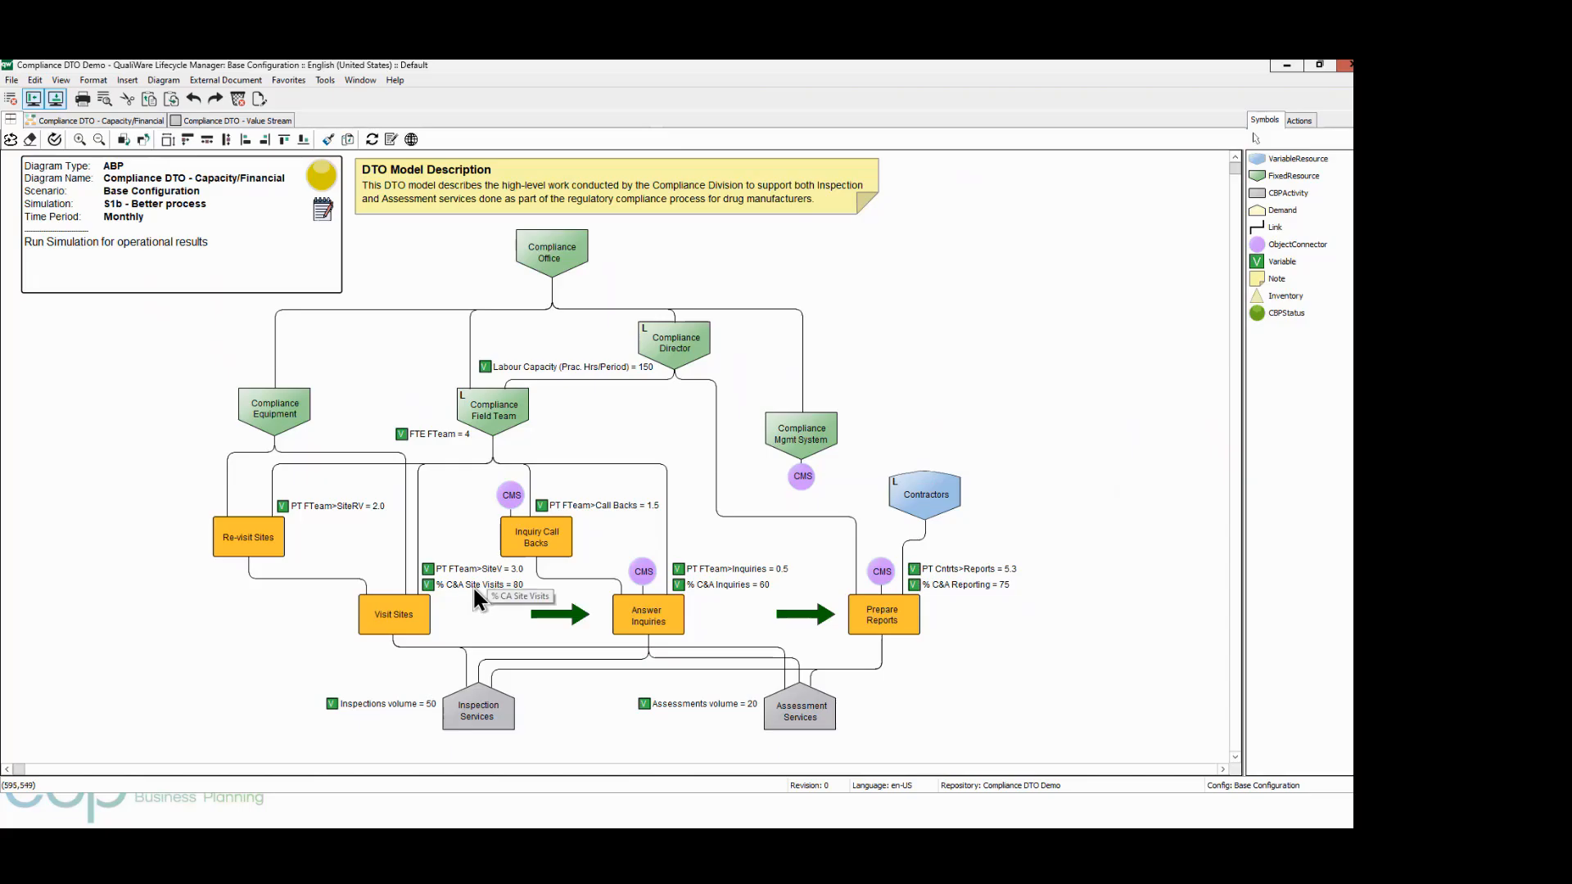
{"action": "double_click", "coordinate": [473, 586]}
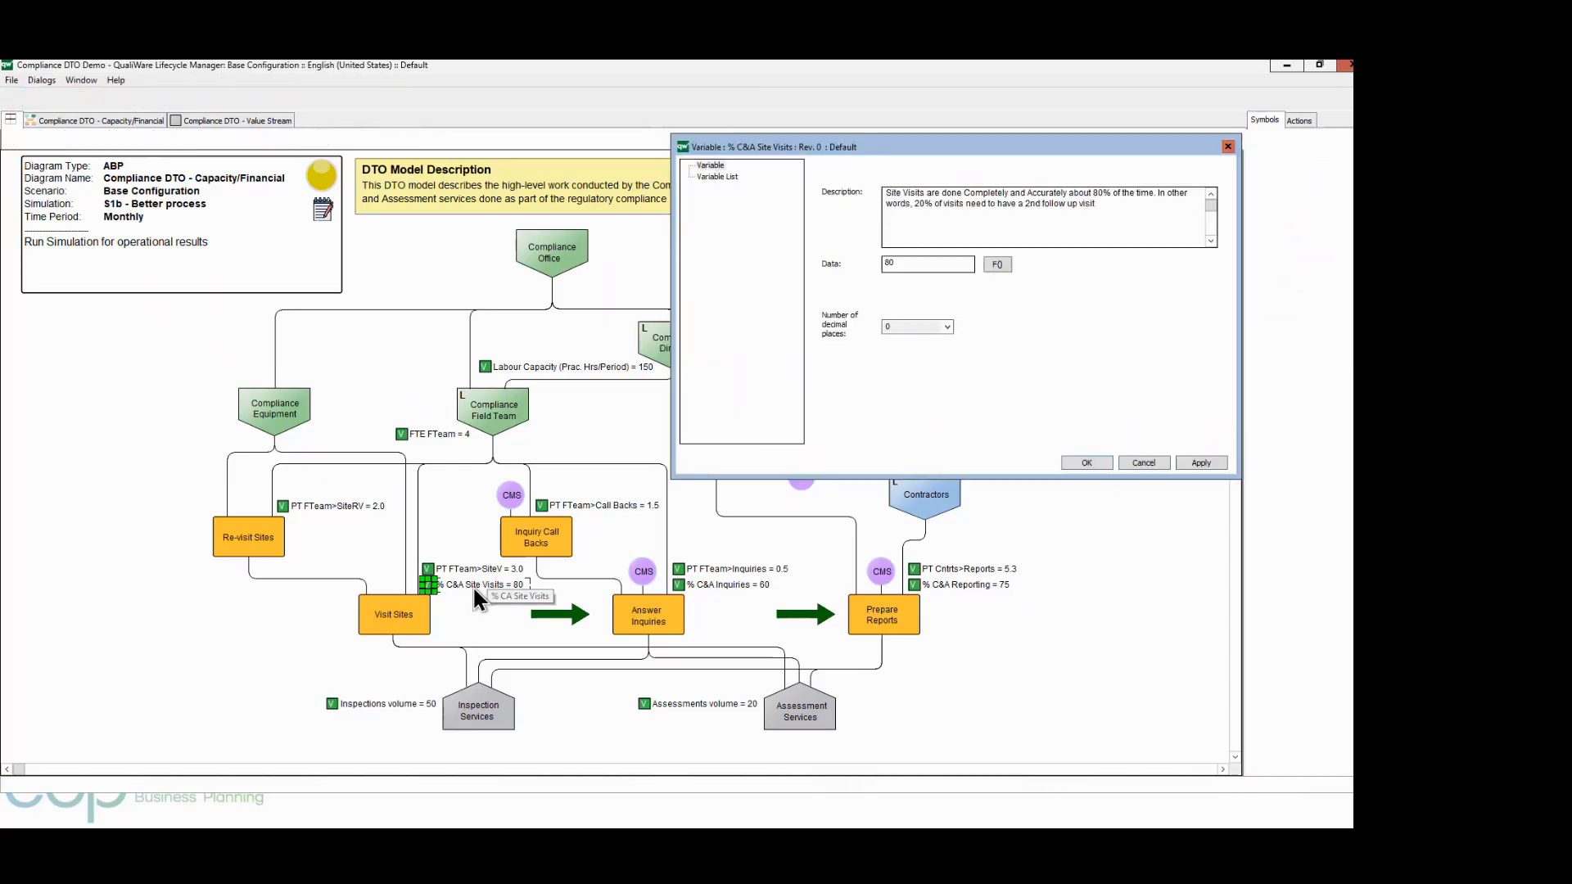
{"action": "double_click", "coordinate": [916, 266]}
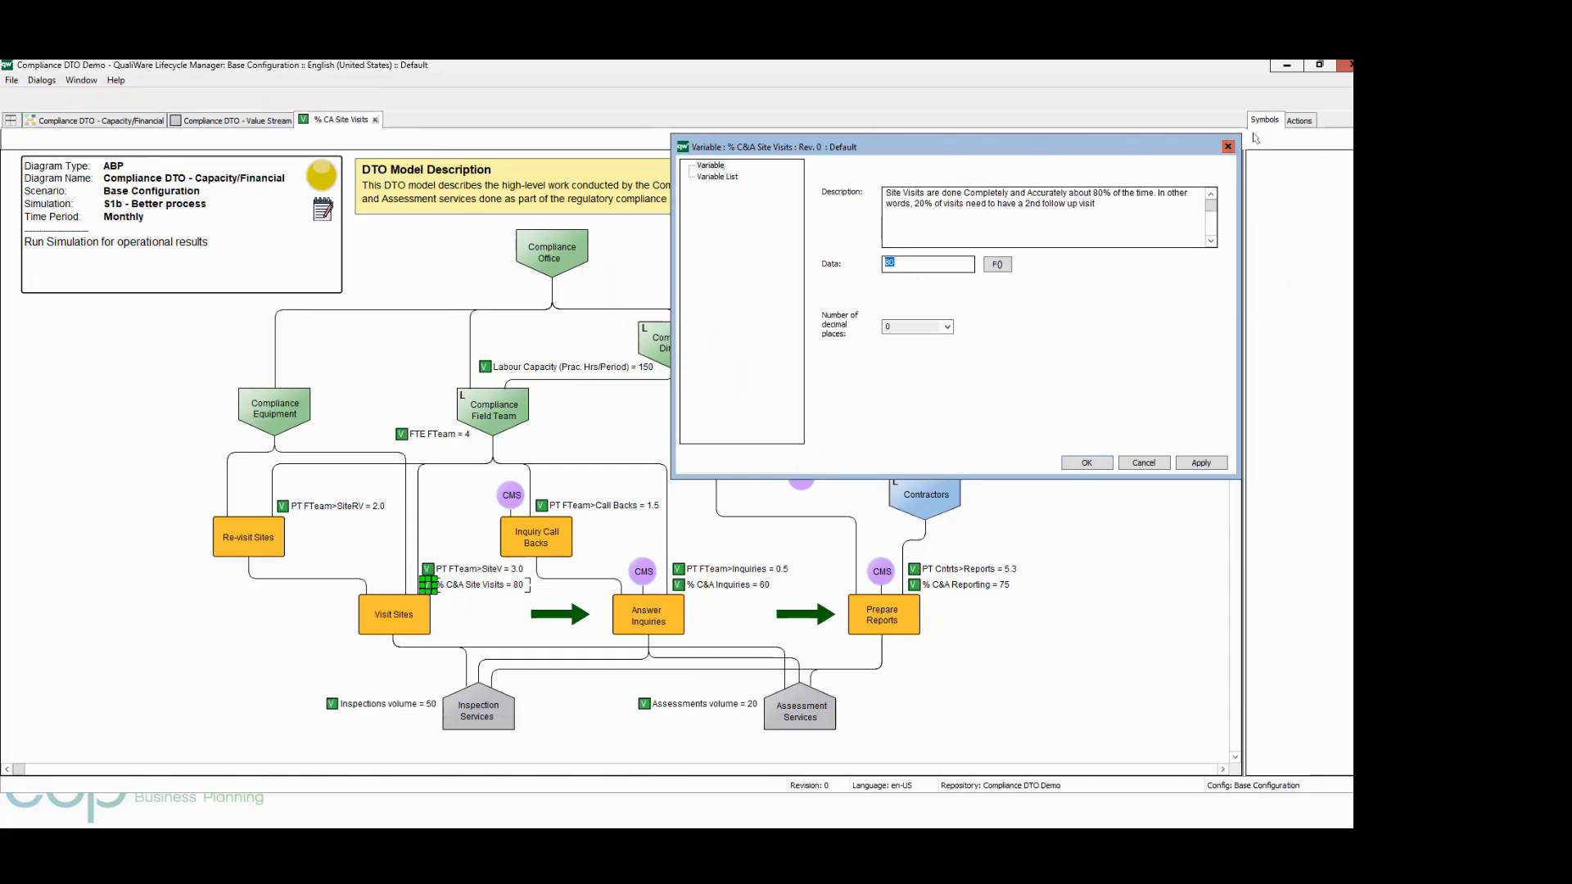
{"action": "type", "text": "100"}
{"action": "left_click", "coordinate": [1094, 464]}
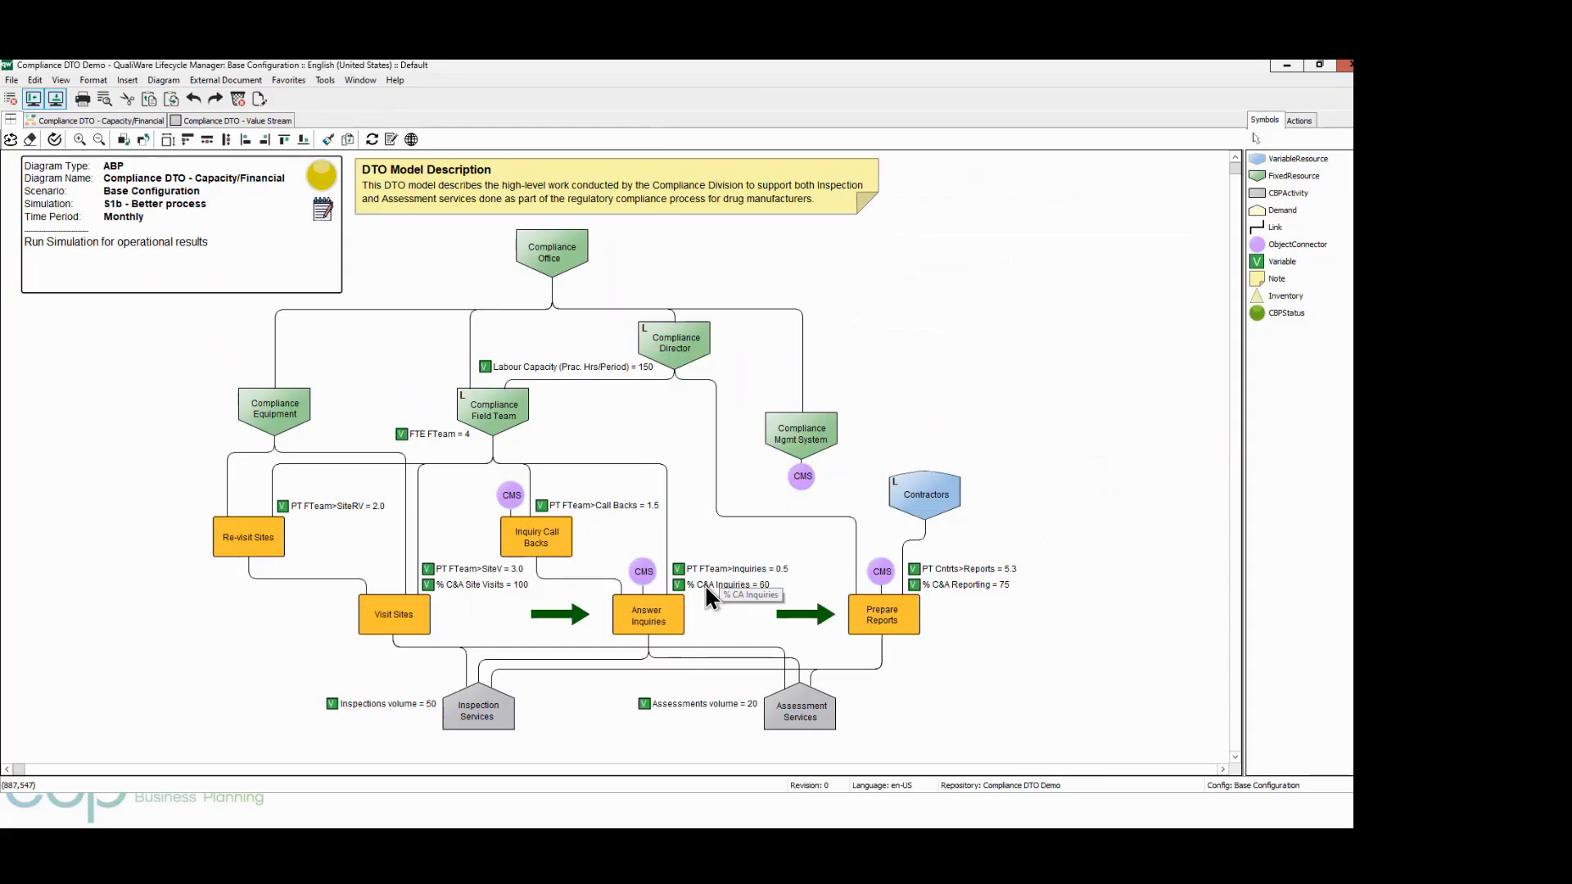
Set both the % C&A Inquiries and % C&A Reporting variables to 95
{"action": "double_click", "coordinate": [704, 583]}
{"action": "double_click", "coordinate": [907, 264]}
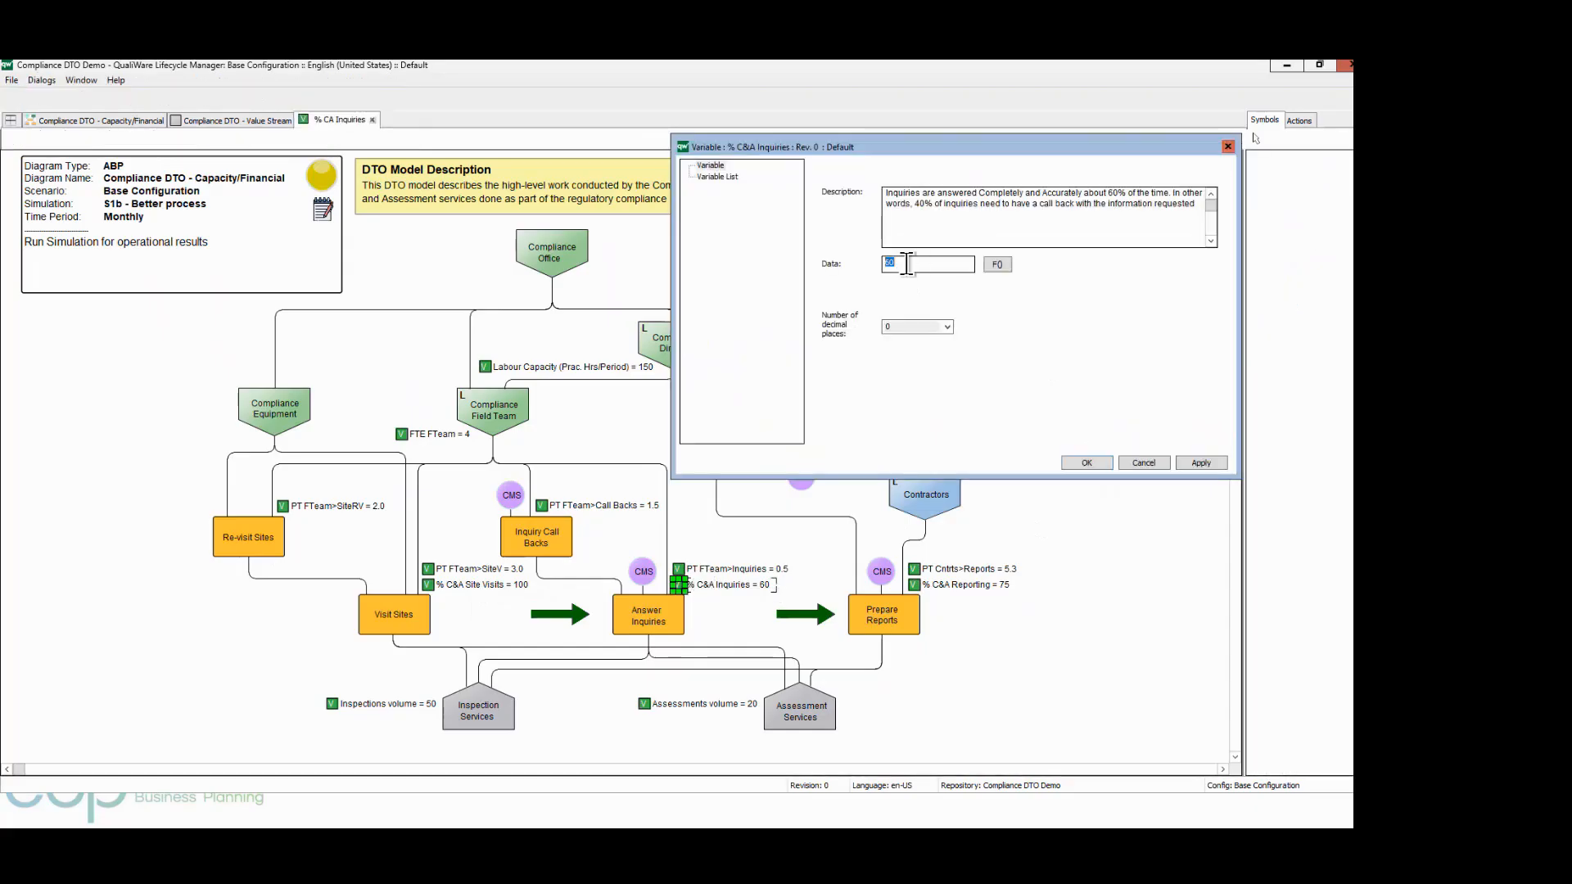
{"action": "type", "text": "95"}
{"action": "left_click", "coordinate": [1096, 464]}
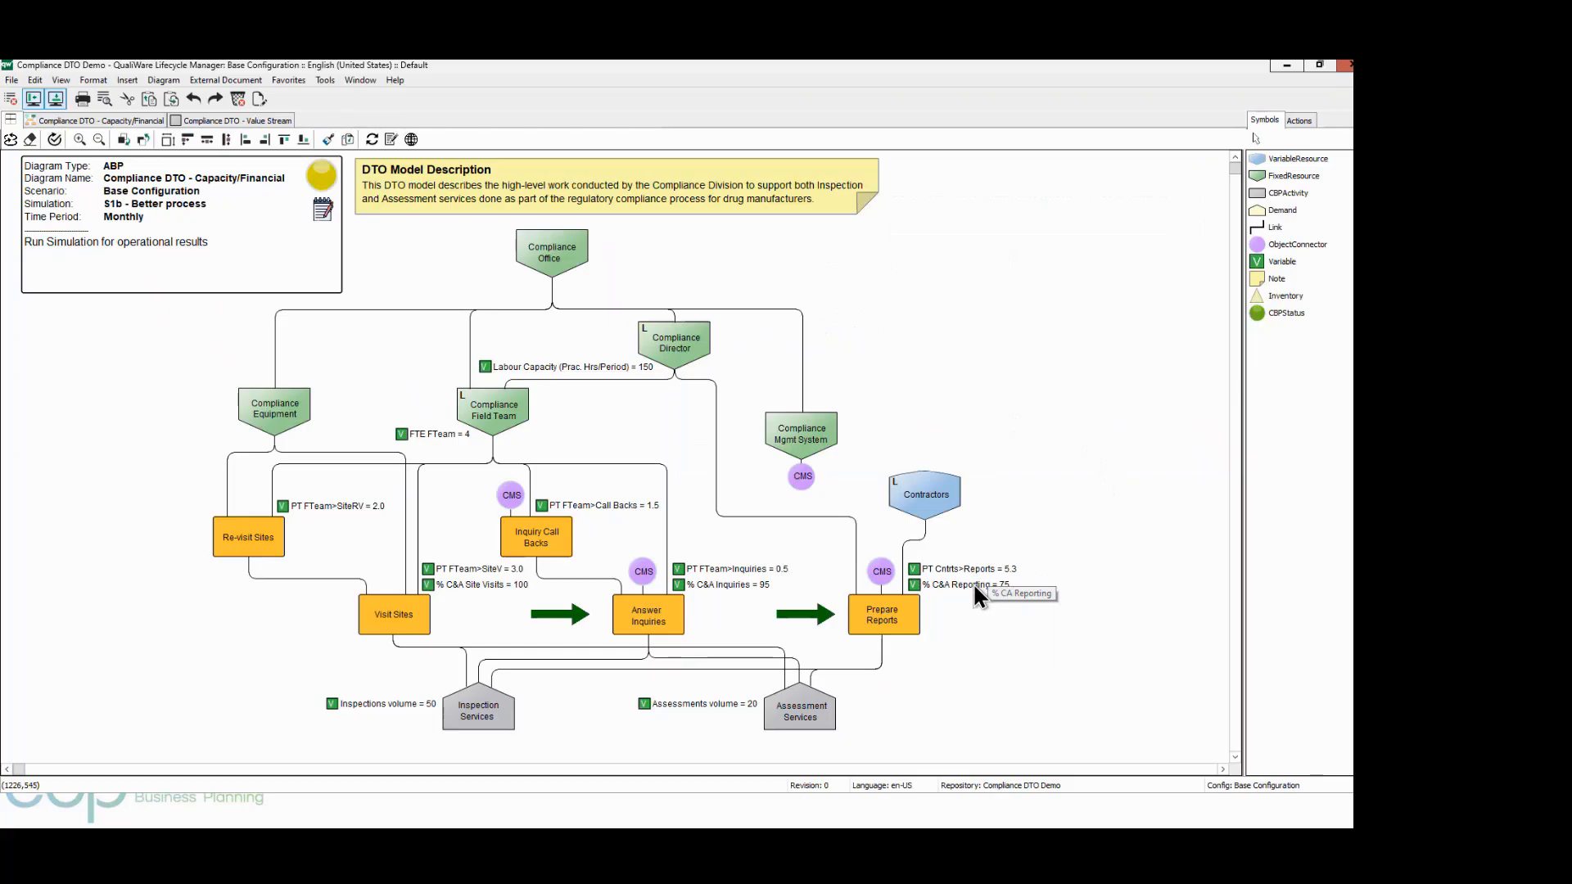
{"action": "double_click", "coordinate": [974, 585]}
{"action": "double_click", "coordinate": [920, 266]}
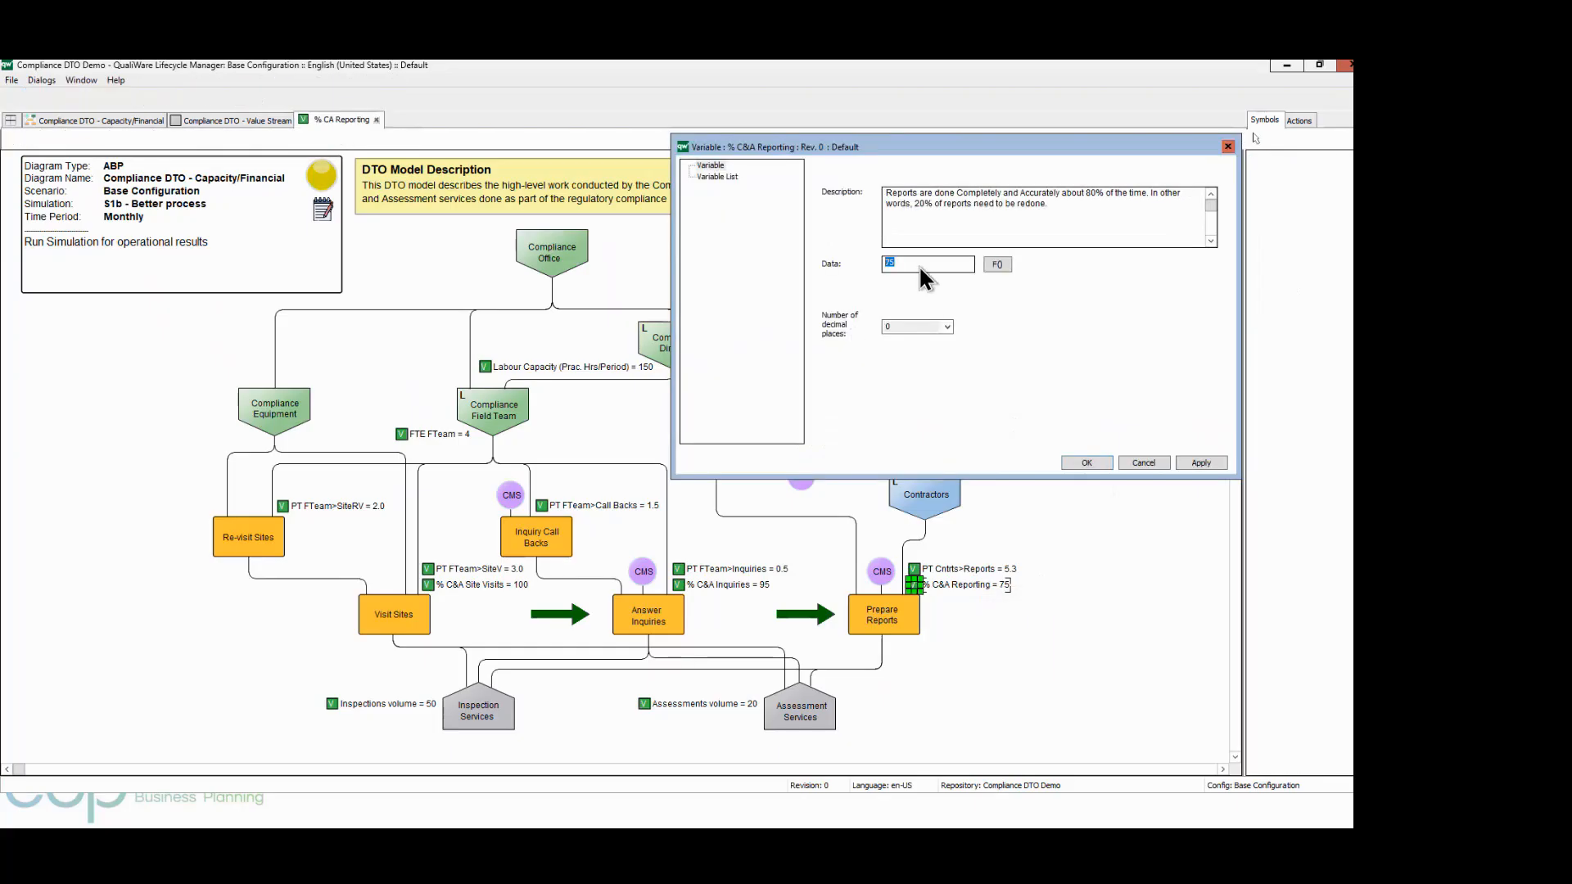
{"action": "type", "text": "95"}
{"action": "left_click", "coordinate": [1077, 468]}
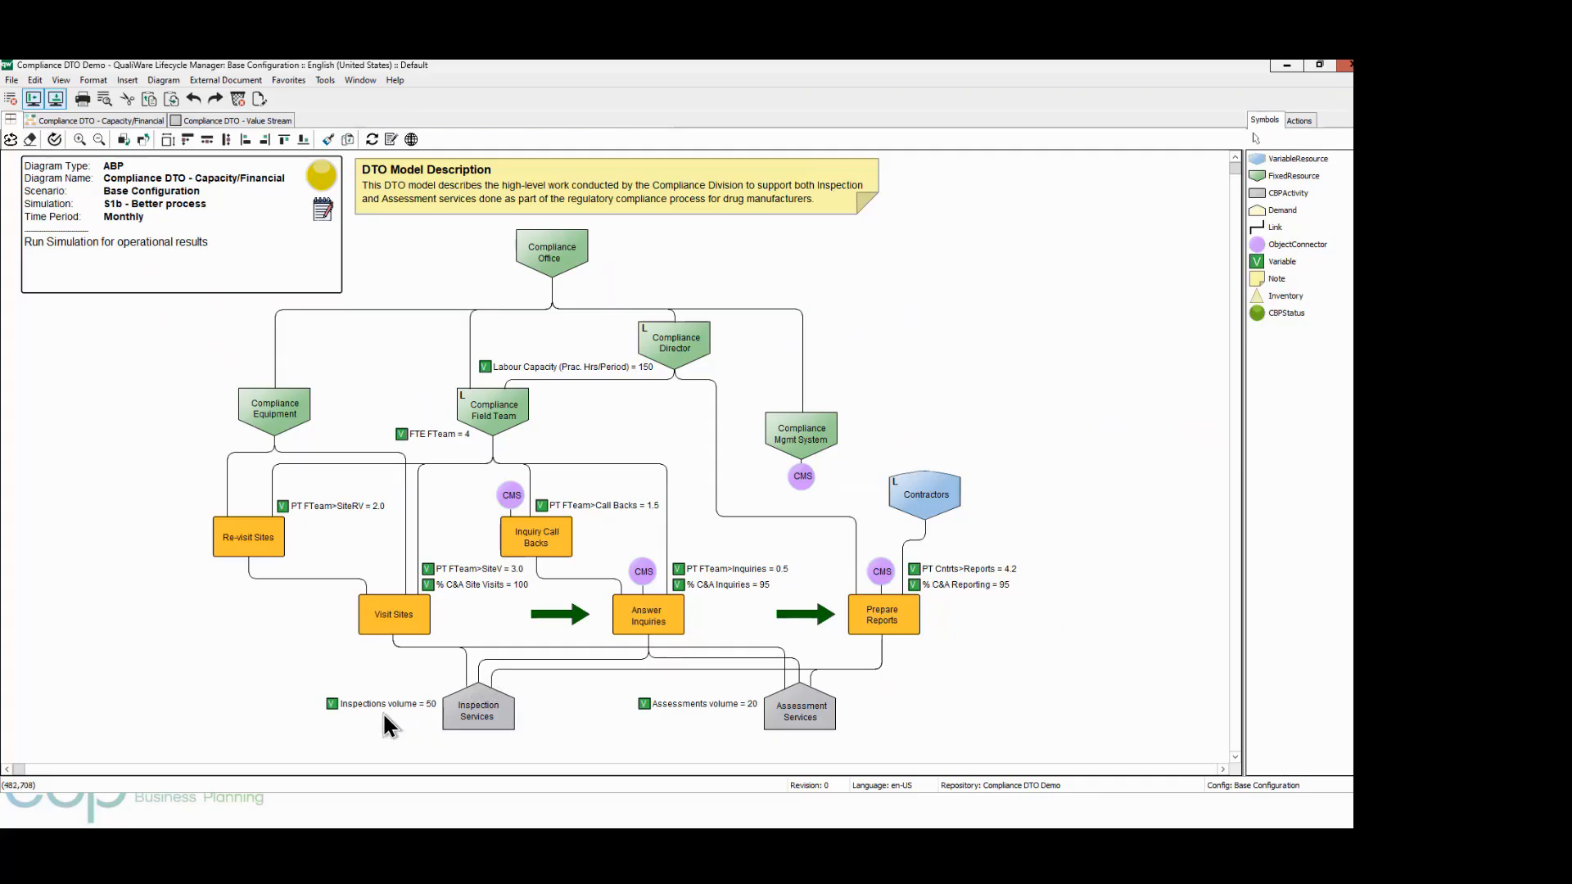
Run the S1b - Better process simulation for operational results and again for financial results
{"action": "left_click", "coordinate": [11, 142]}
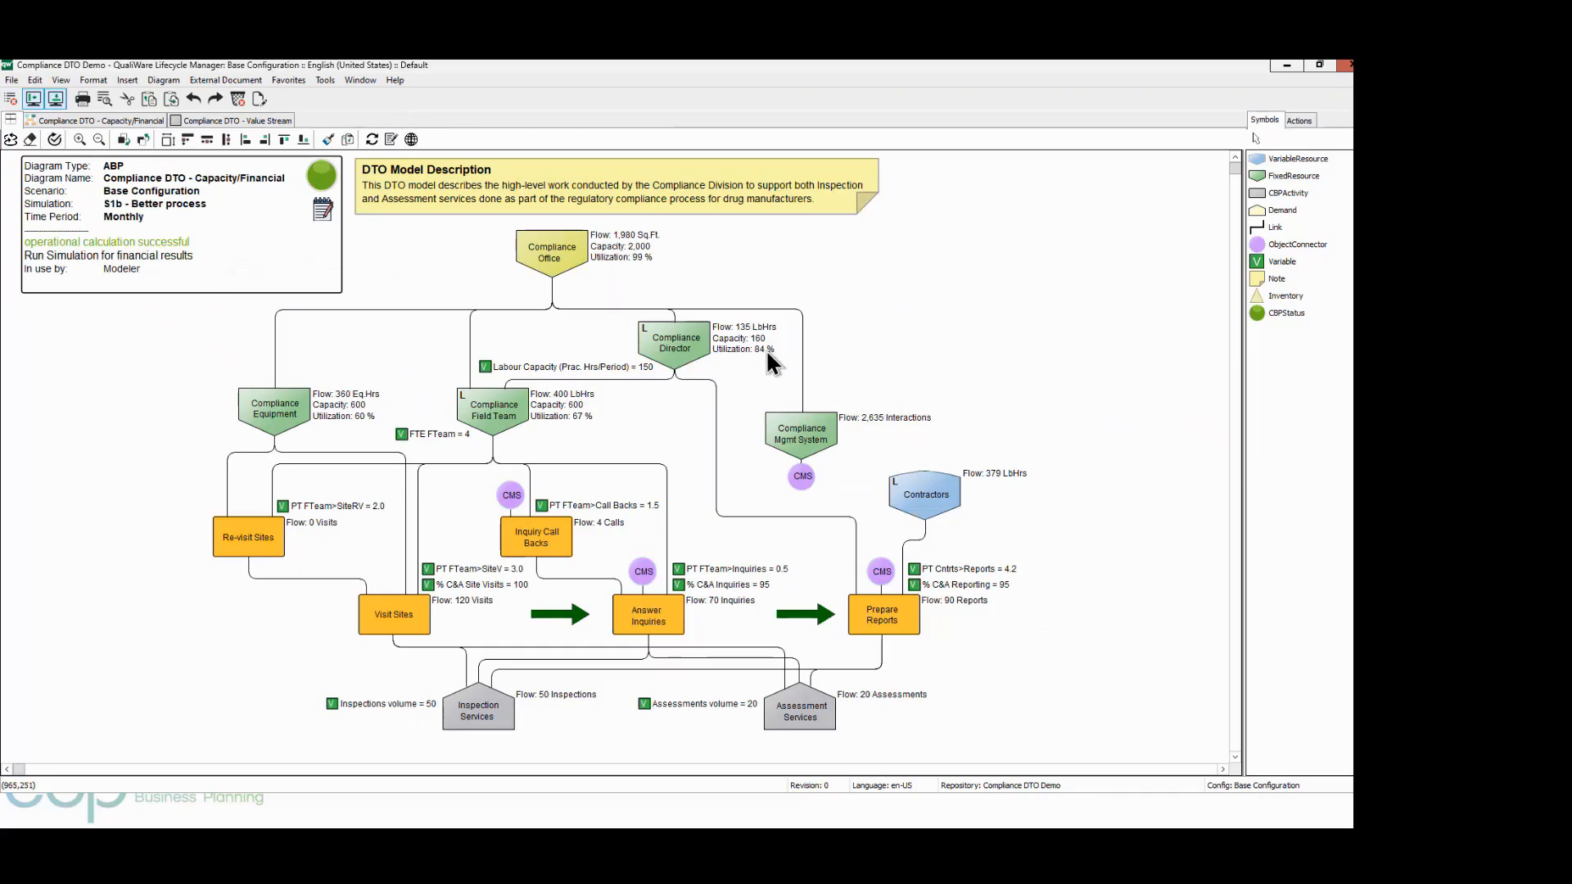
{"action": "mouse_move", "coordinate": [767, 354]}
{"action": "mouse_move", "coordinate": [272, 415]}
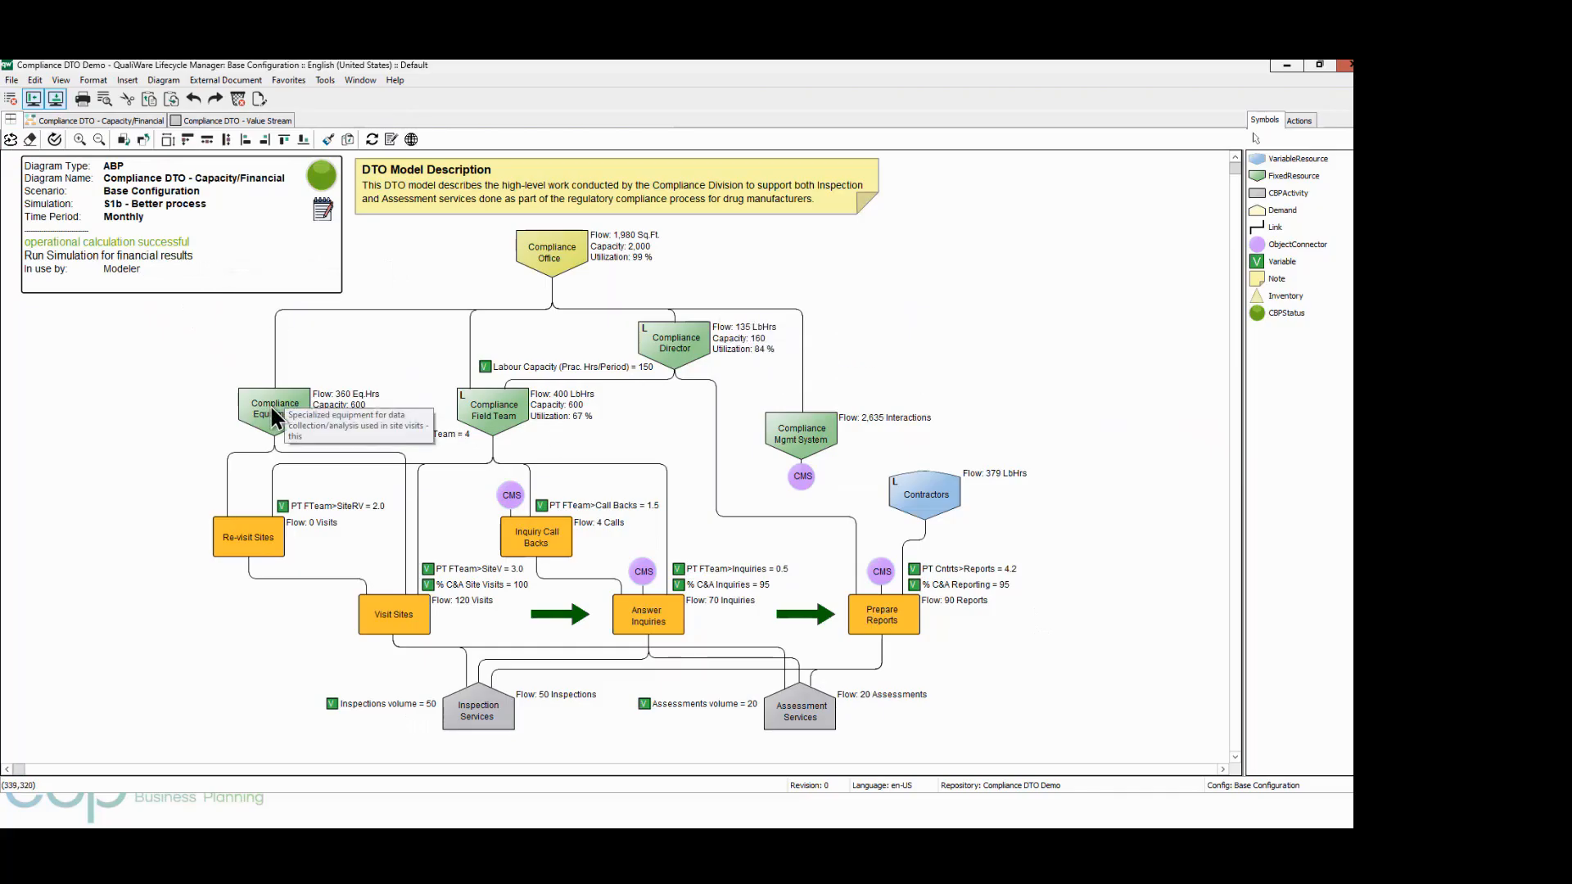
{"action": "left_click", "coordinate": [13, 139]}
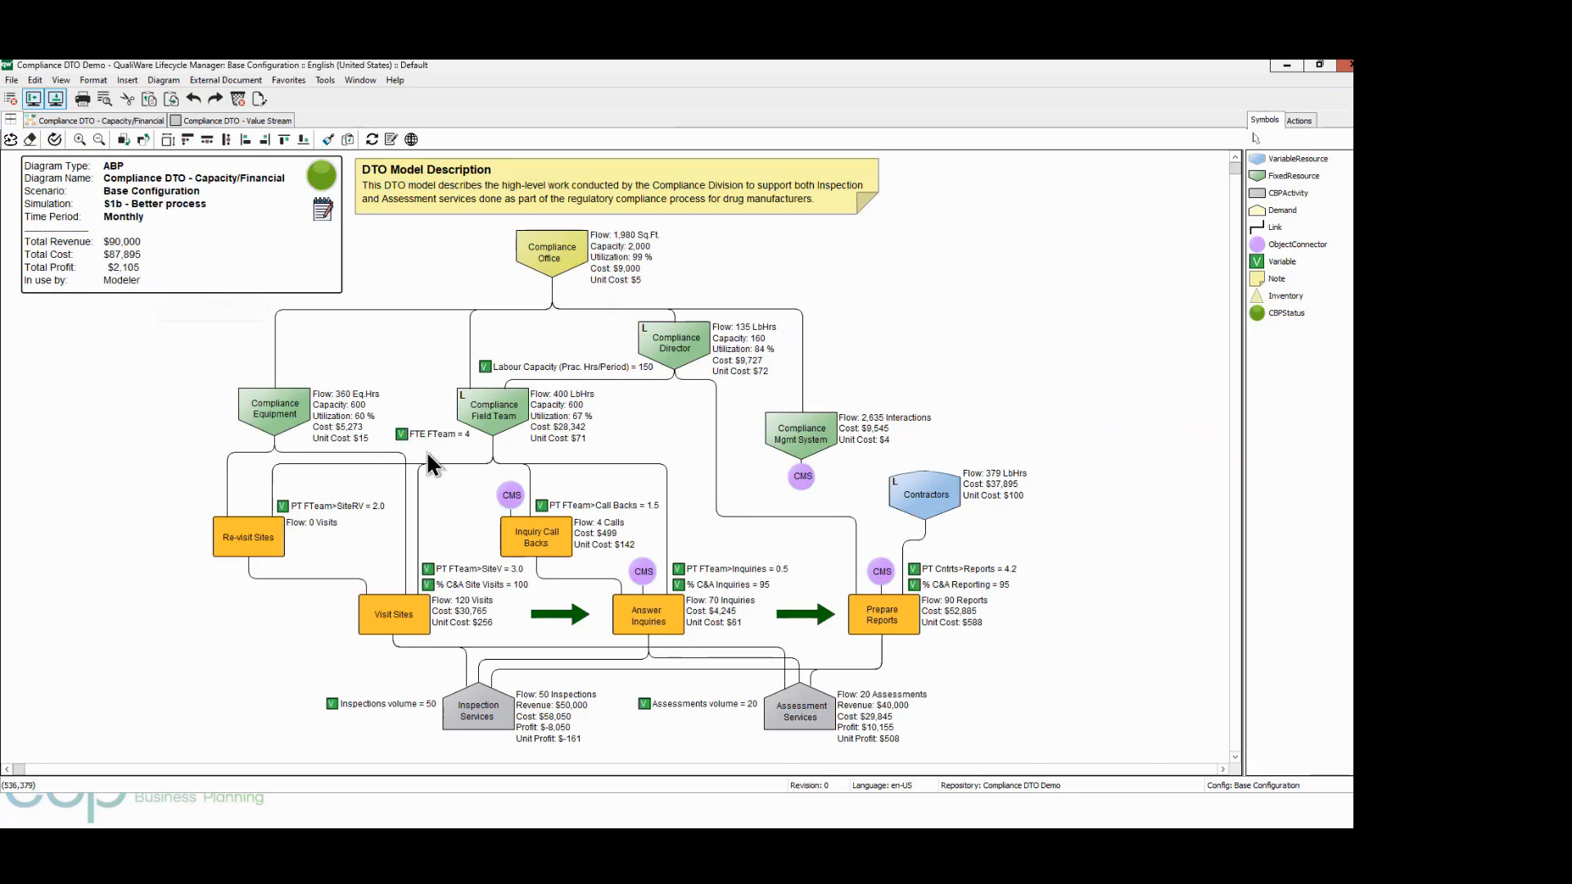
{"action": "mouse_move", "coordinate": [591, 421]}
{"action": "mouse_move", "coordinate": [920, 627]}
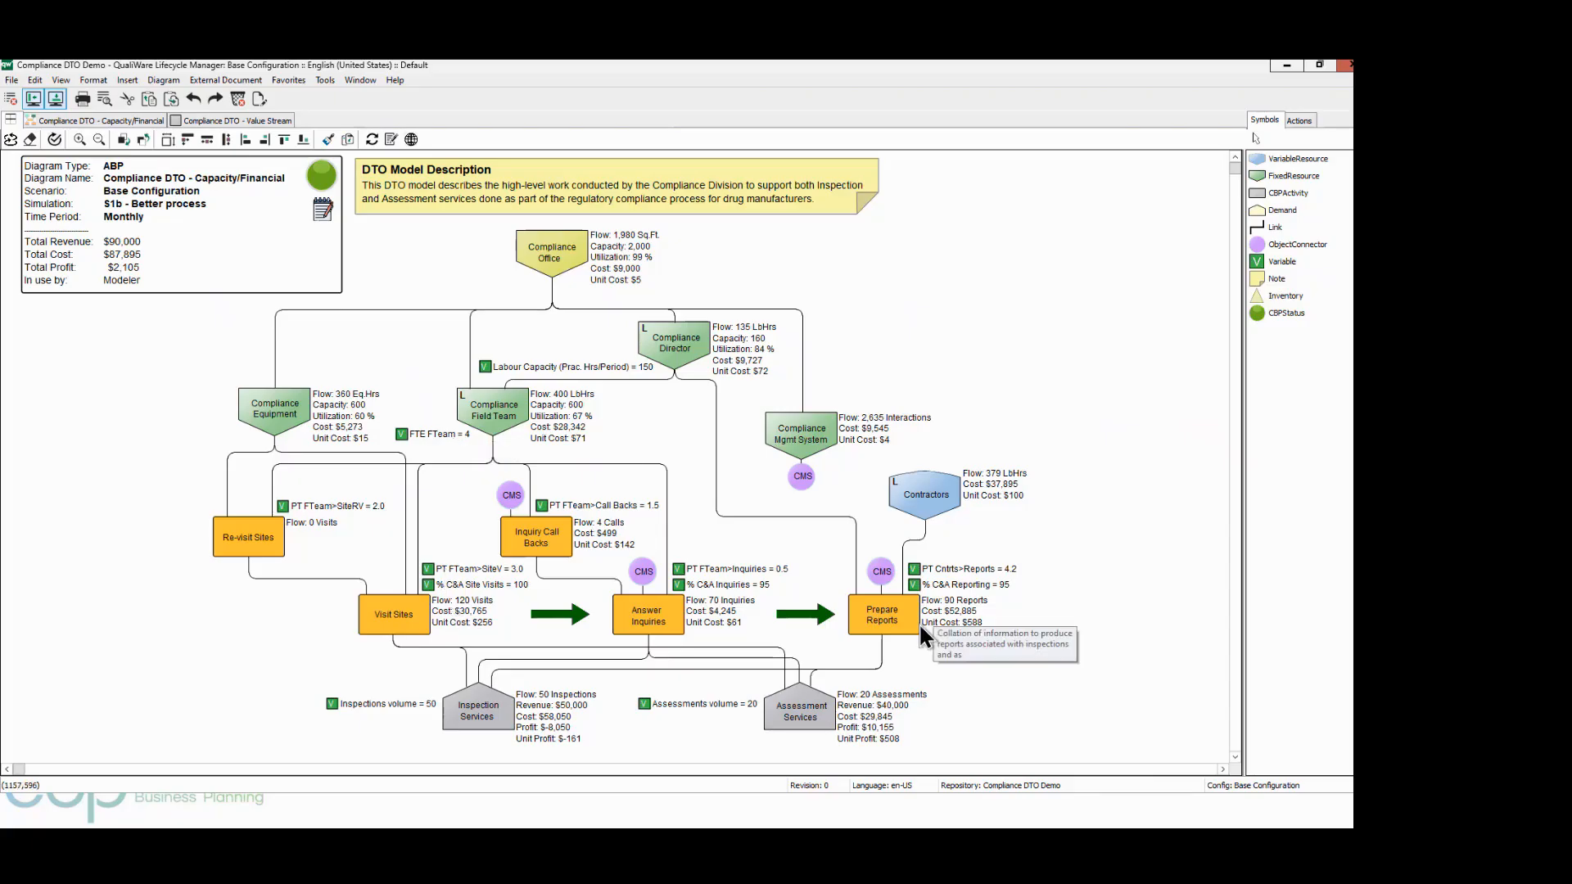
Set the FTE FTeam variable to 3 and rerun the simulation for operational and financial results
{"action": "double_click", "coordinate": [418, 438]}
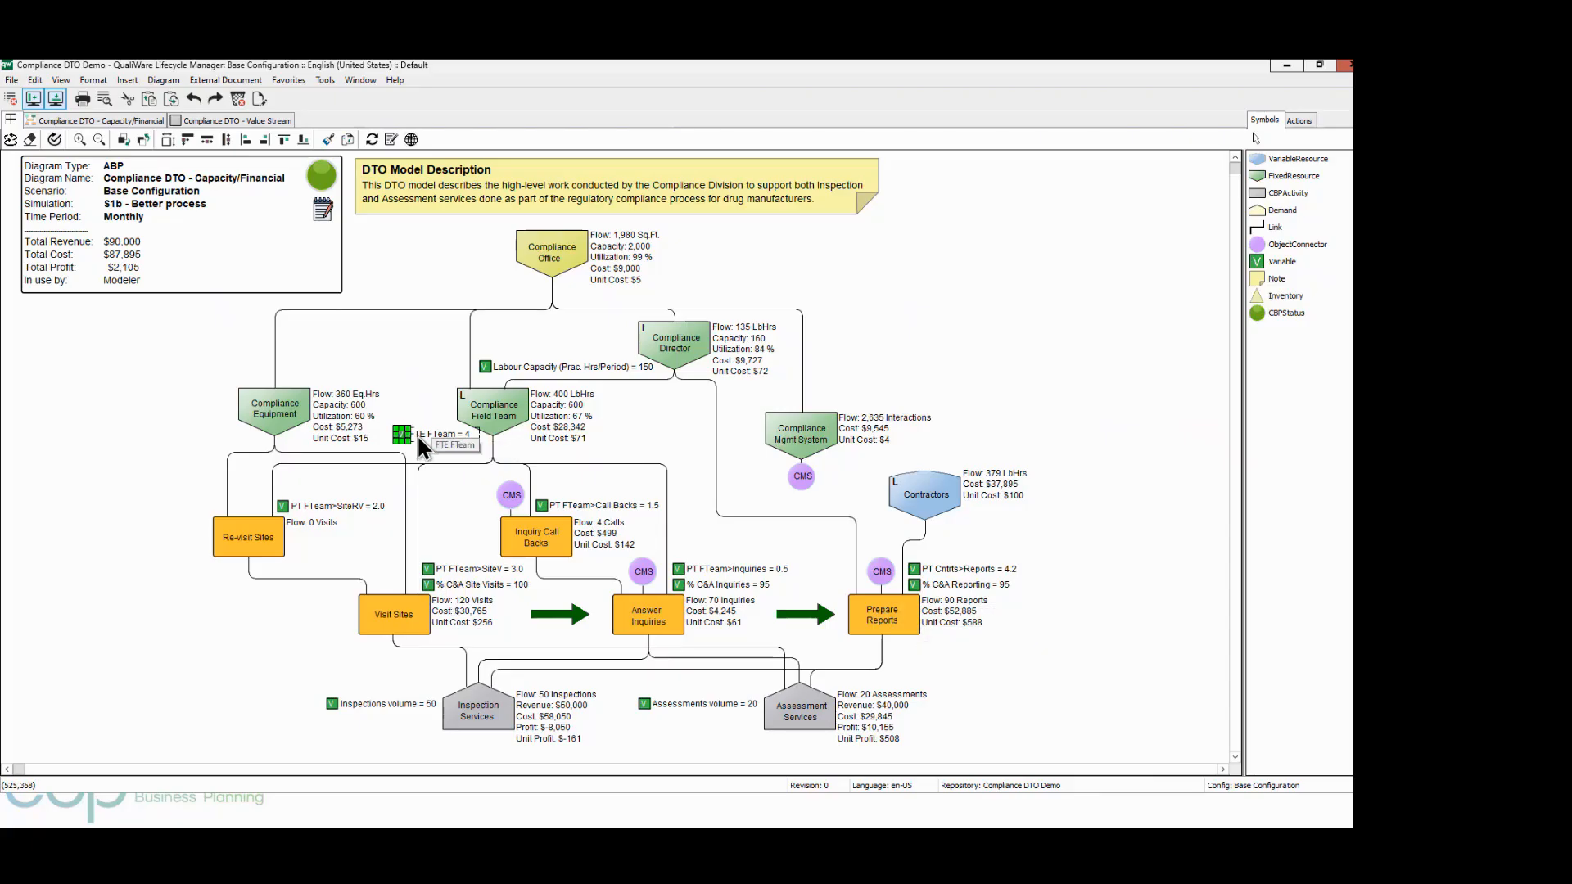
{"action": "type", "text": "3"}
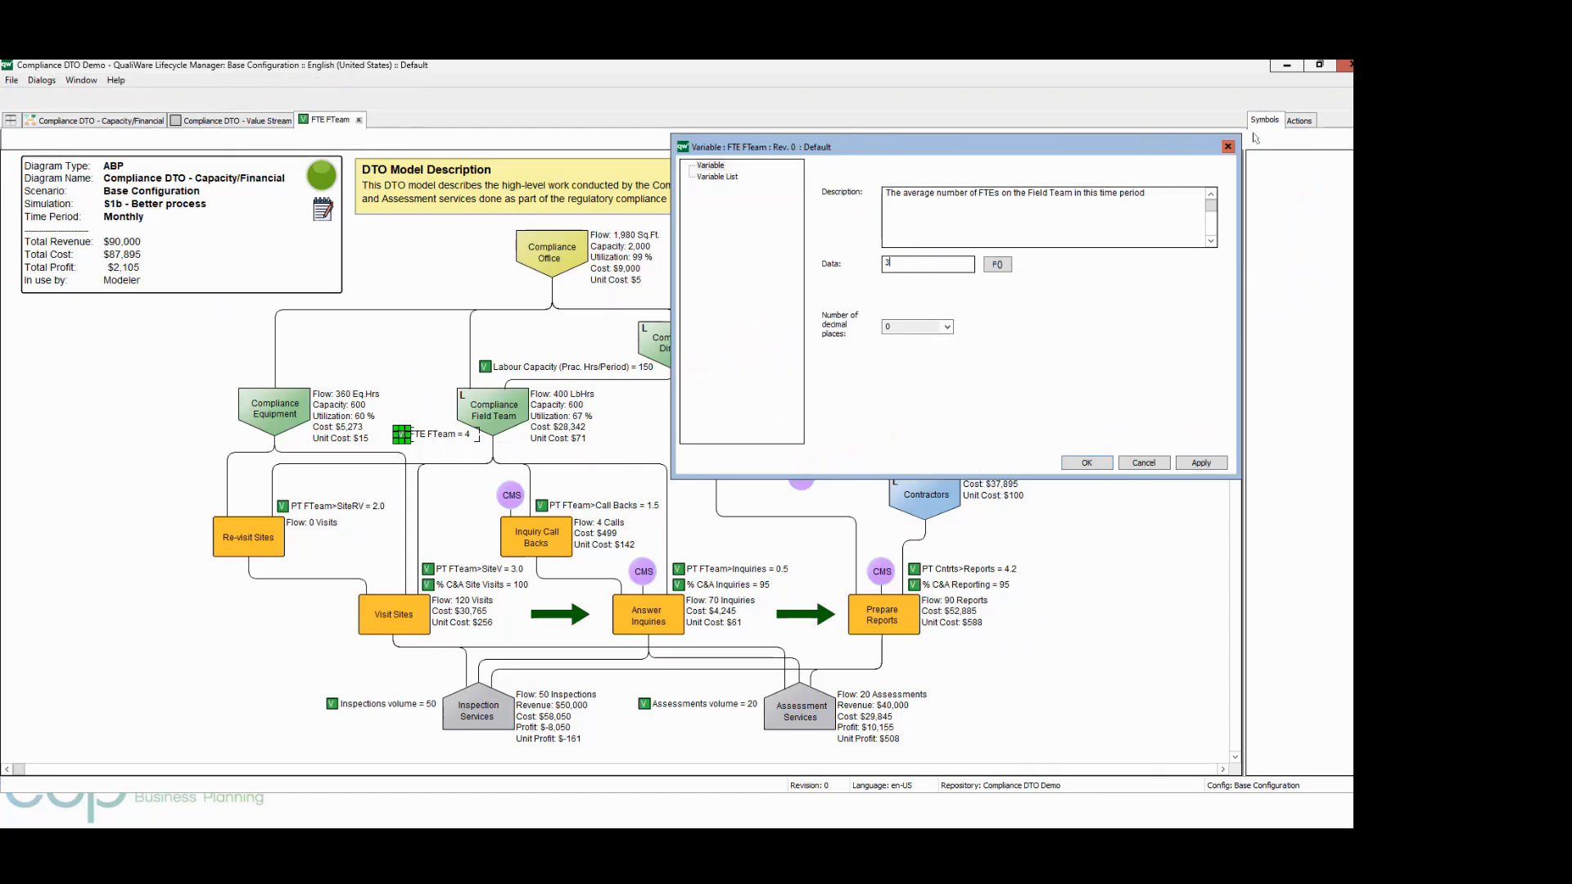
{"action": "left_click", "coordinate": [1092, 465]}
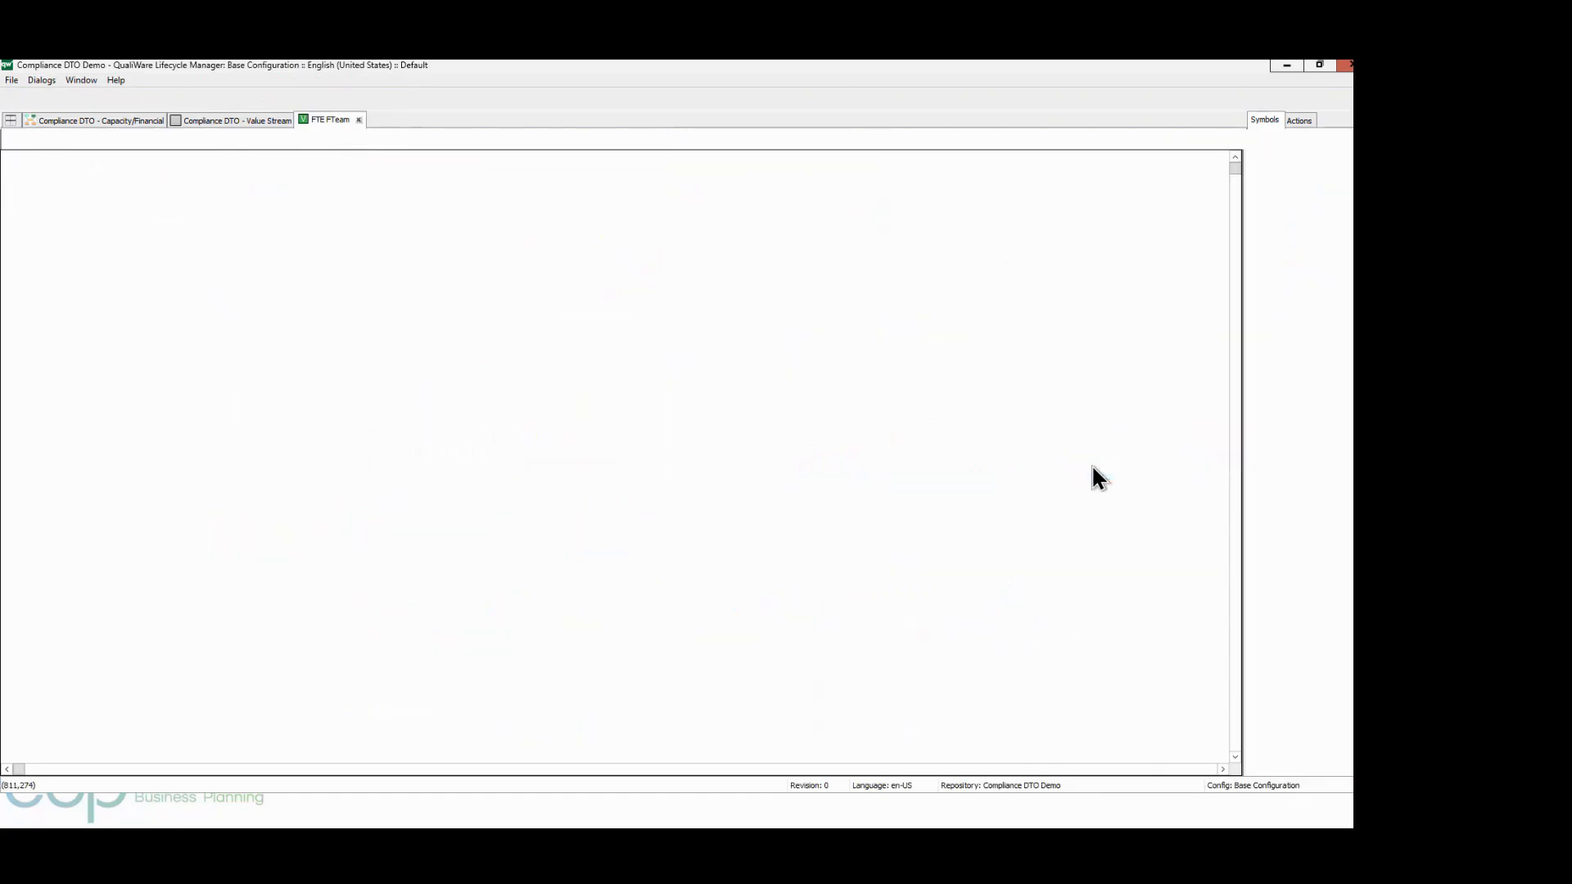
{"action": "left_click", "coordinate": [12, 146]}
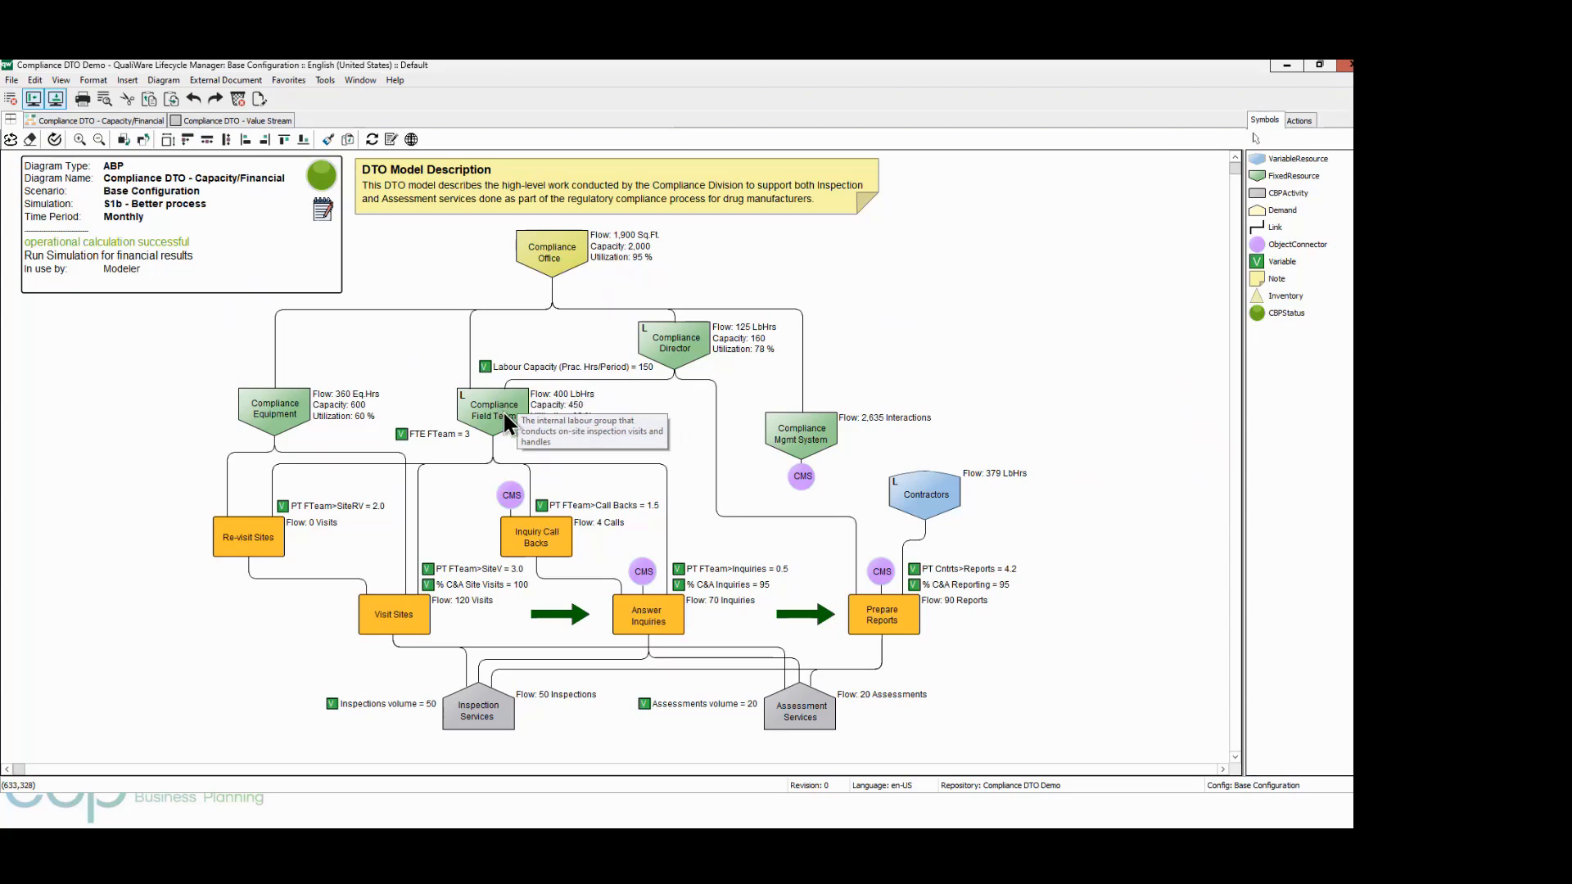
{"action": "left_click", "coordinate": [10, 139]}
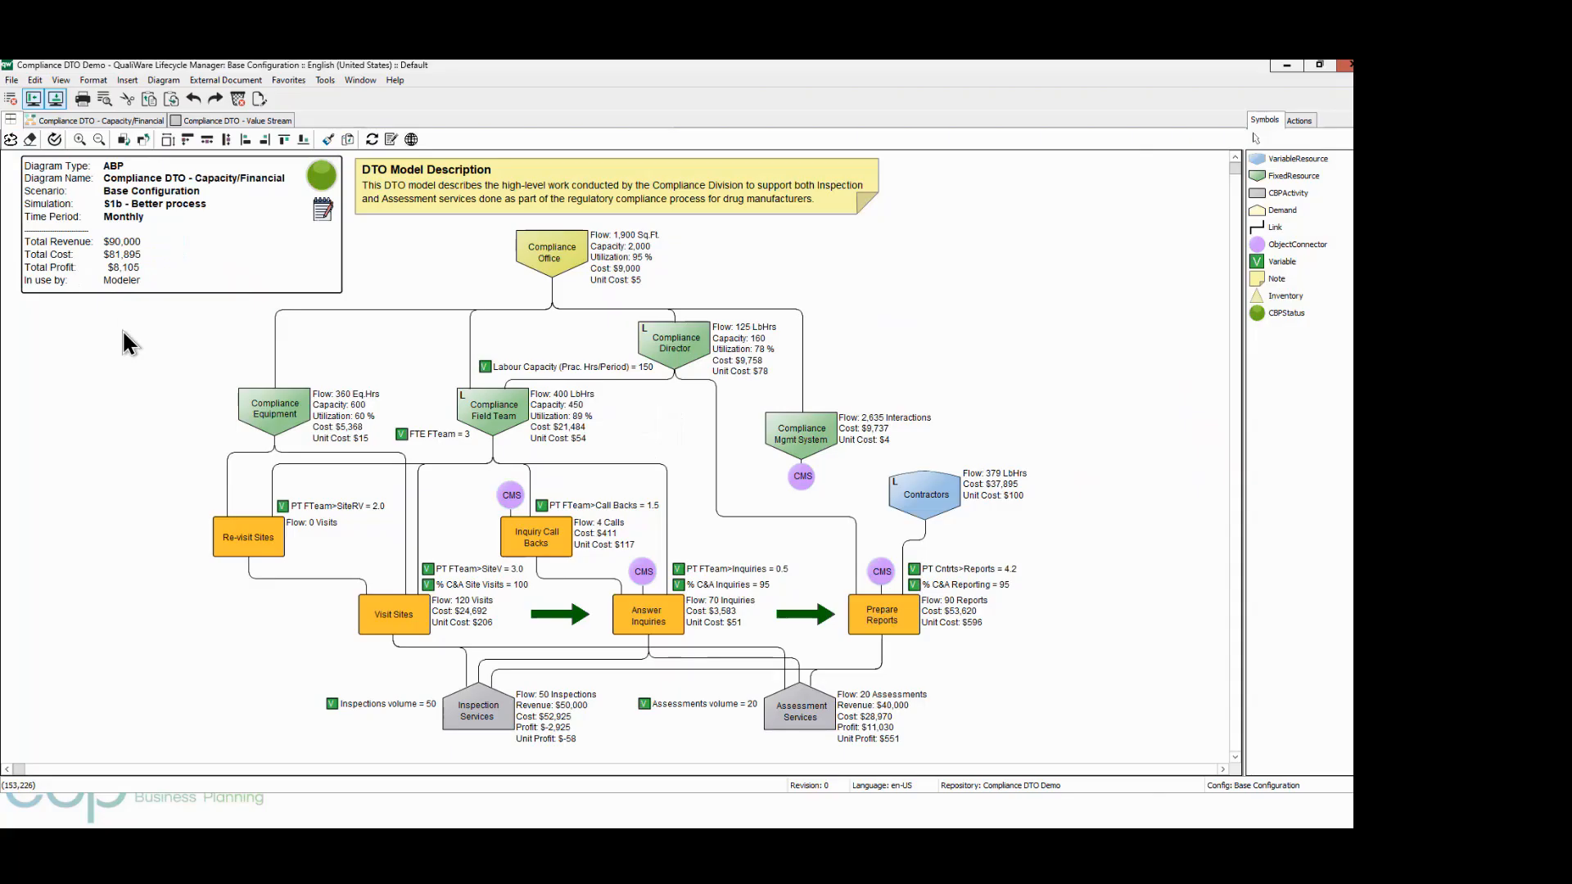
Switch to the Compliance DTO - Value Stream diagram and run its simulation
{"action": "left_click", "coordinate": [252, 120]}
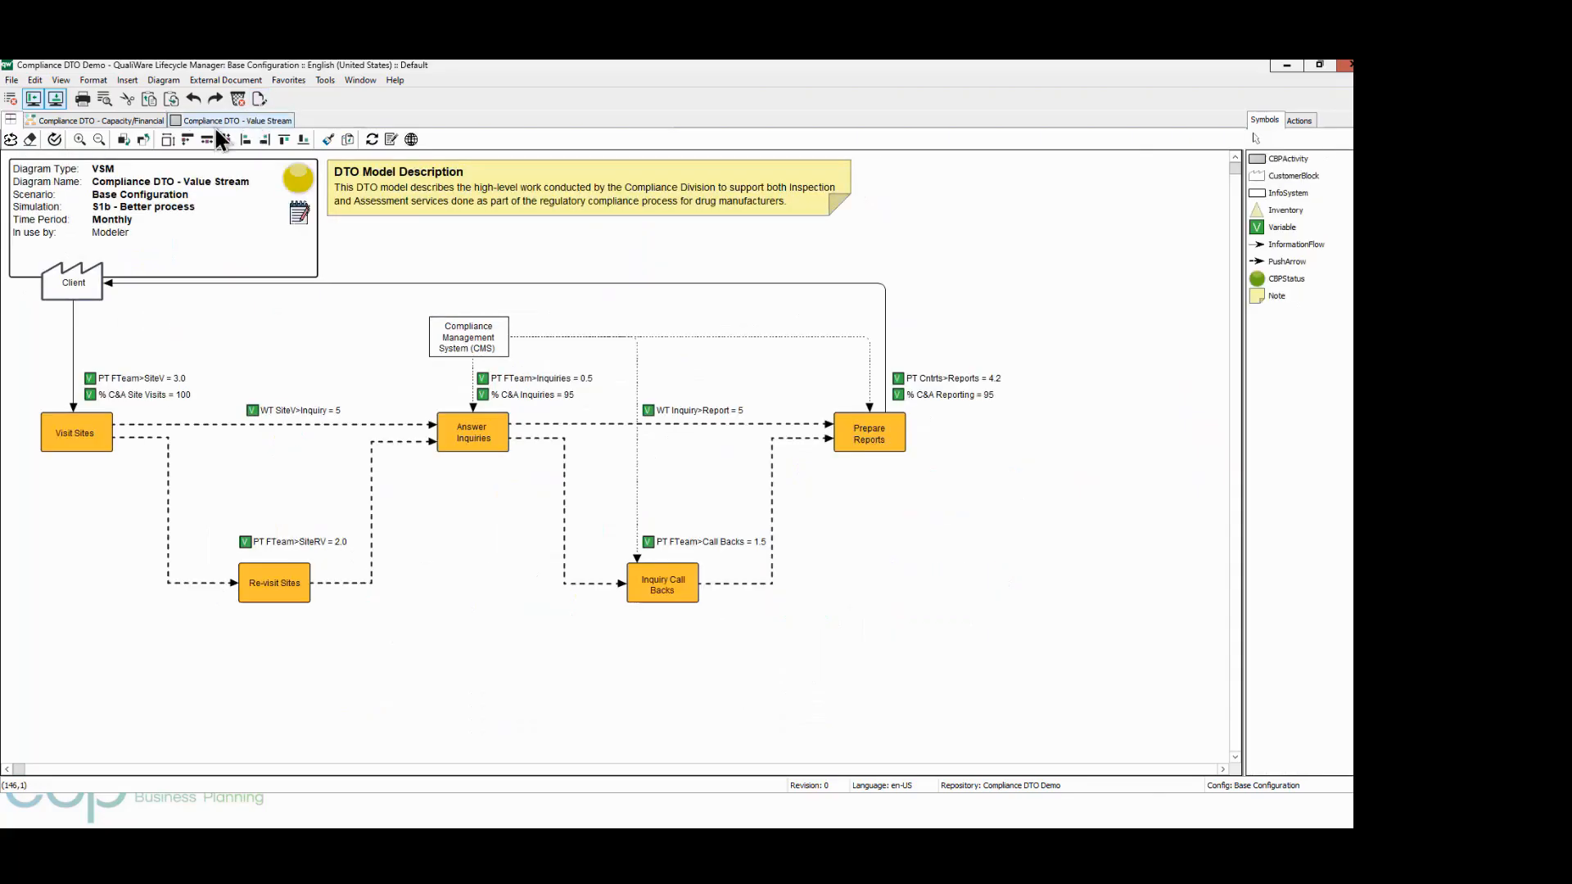
{"action": "left_click", "coordinate": [12, 140]}
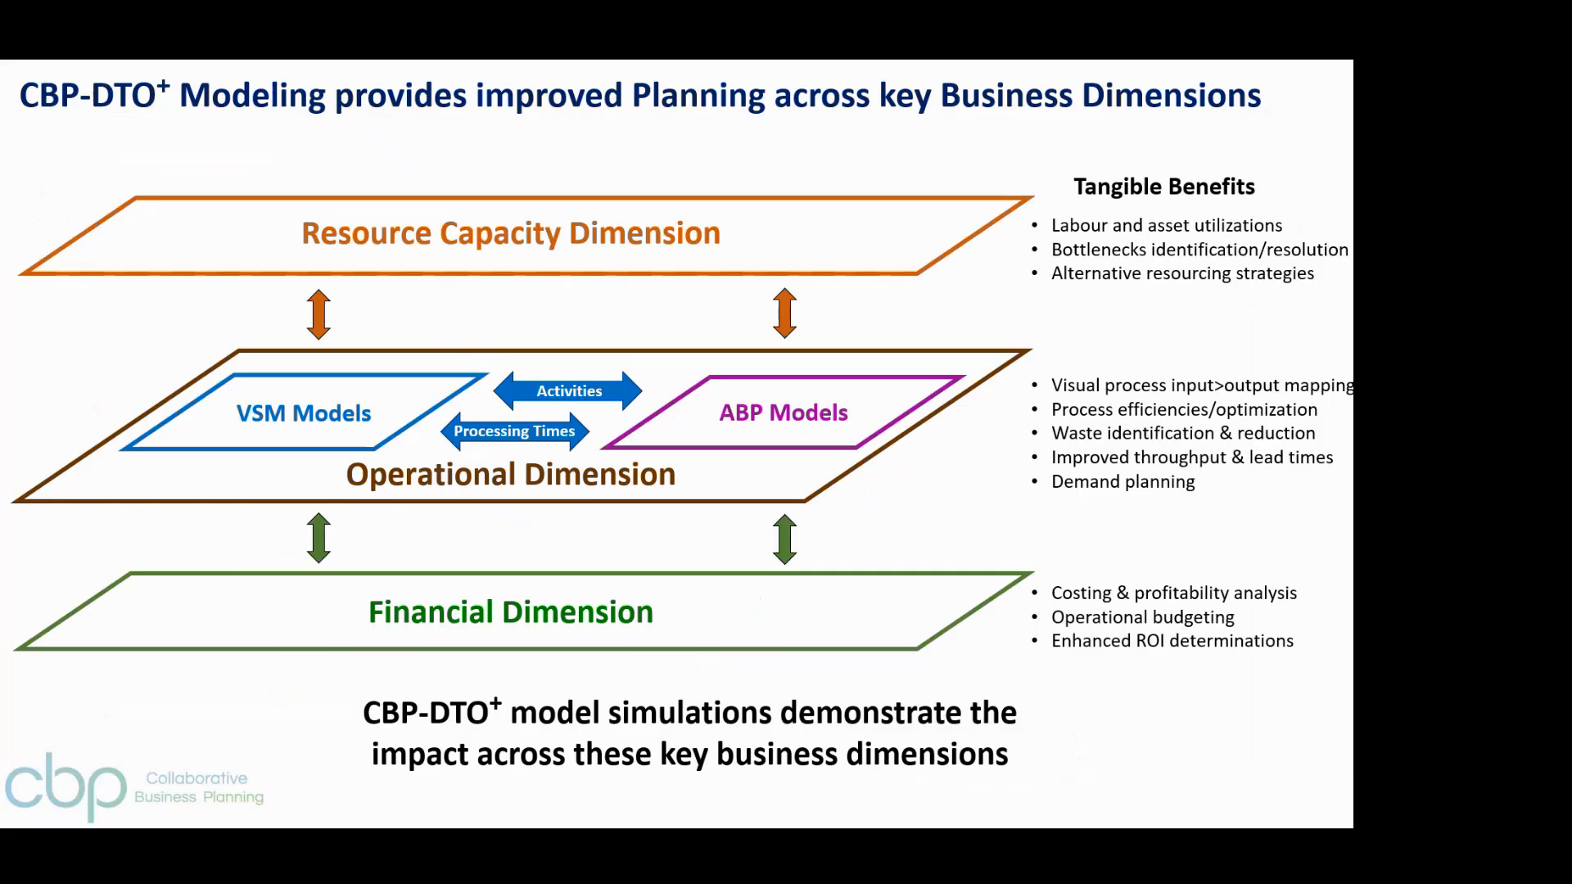
{"action": "left_click", "coordinate": [862, 520]}
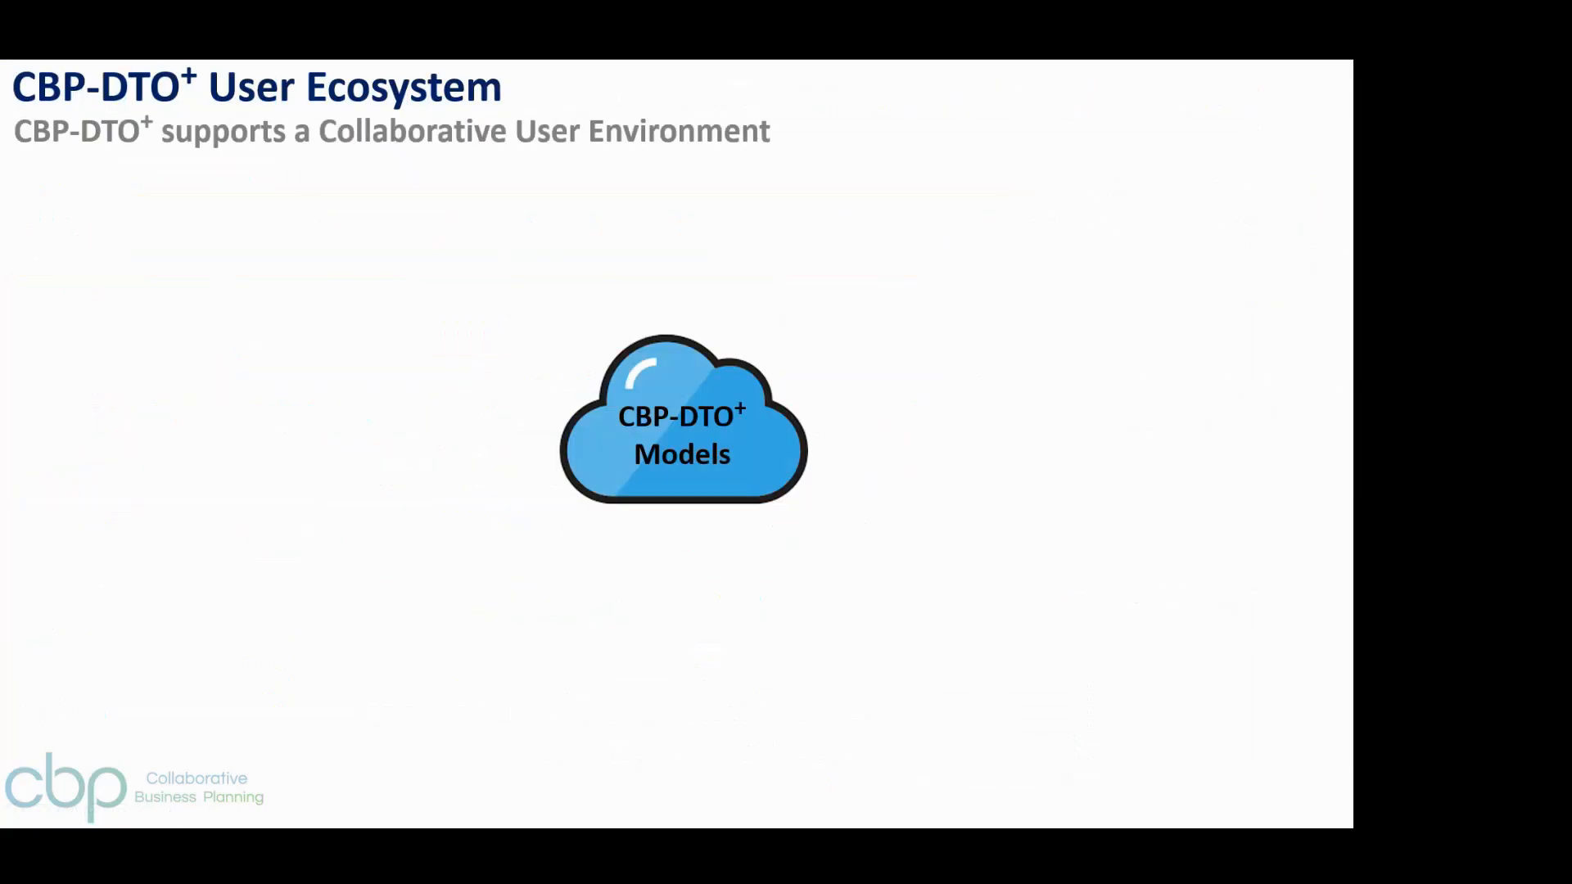
{"action": "key", "text": "Right"}
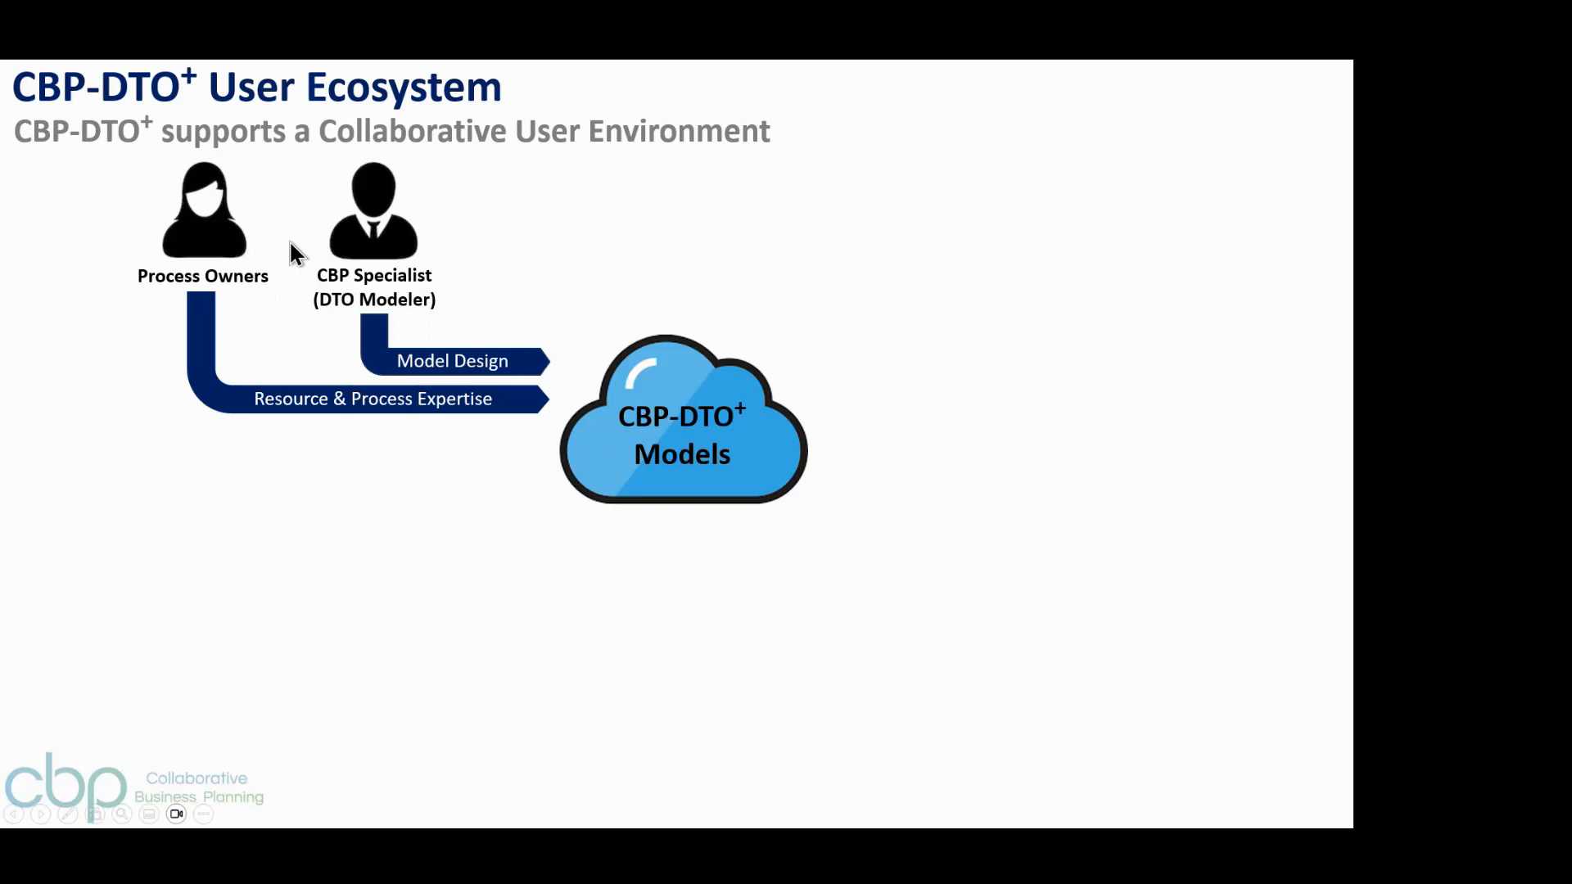
{"action": "left_click", "coordinate": [342, 643]}
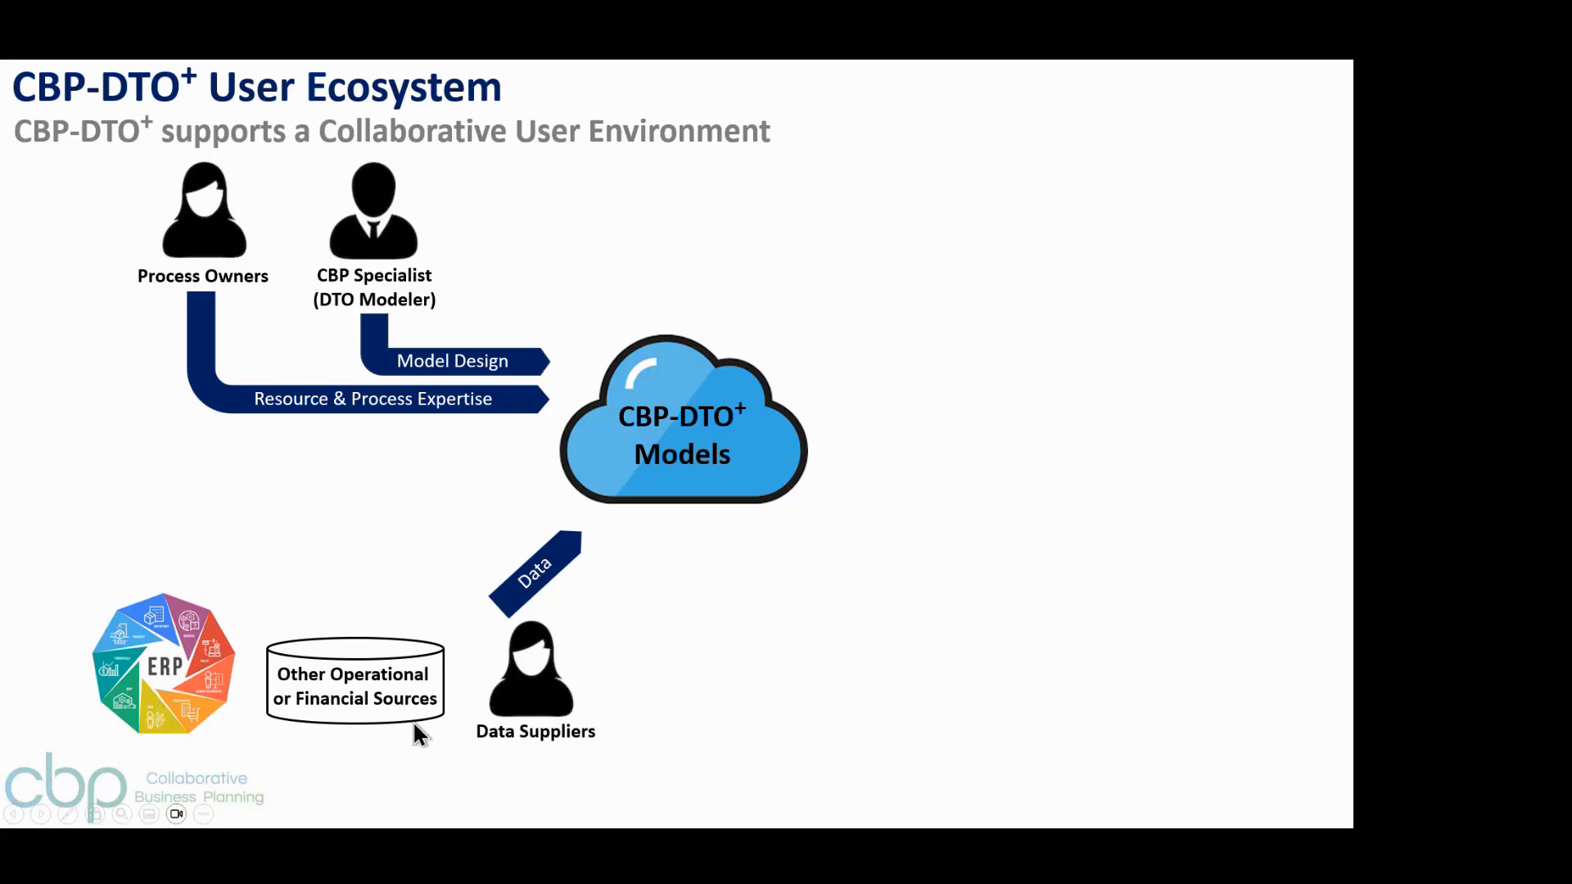
{"action": "left_click", "coordinate": [417, 781]}
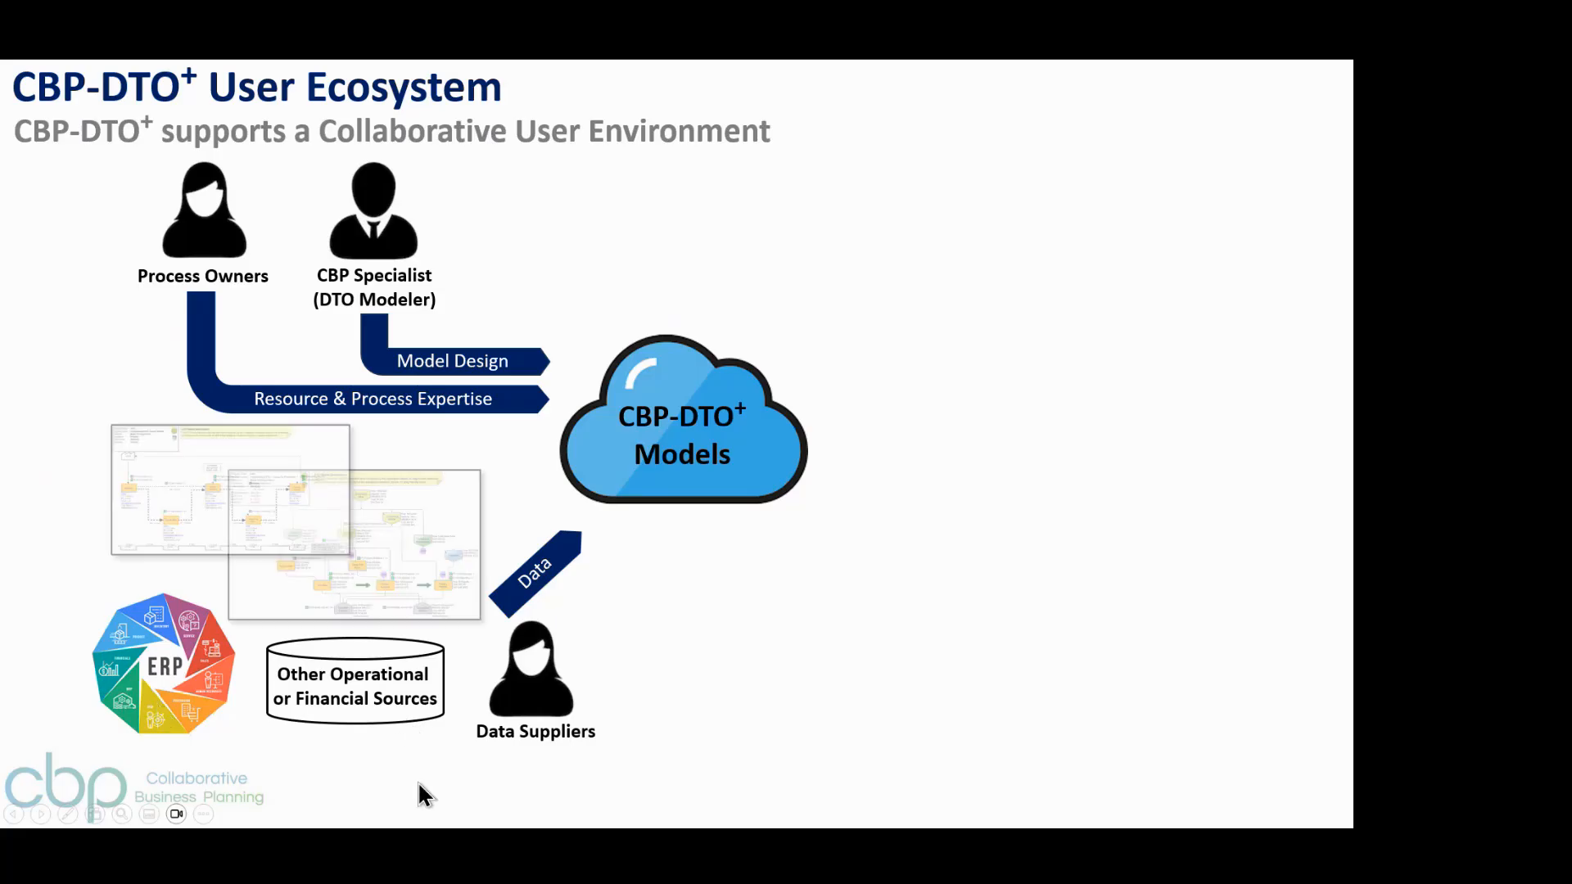
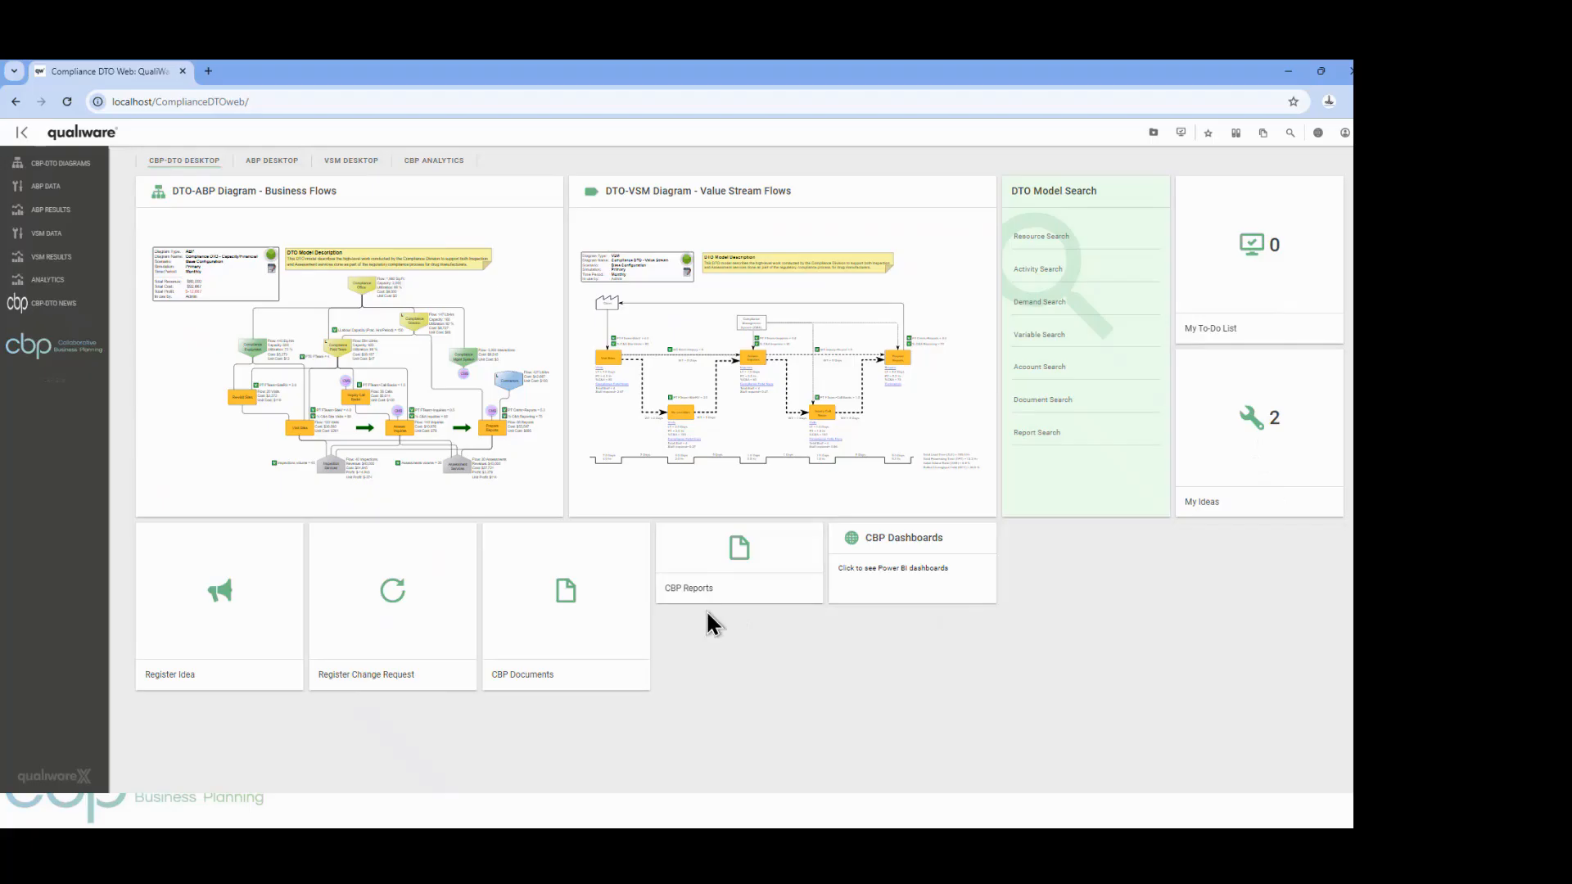
Open the DTO-ABP business flows diagram and view the details of Compliance Field Team and Inspection Services
{"action": "left_click", "coordinate": [450, 235]}
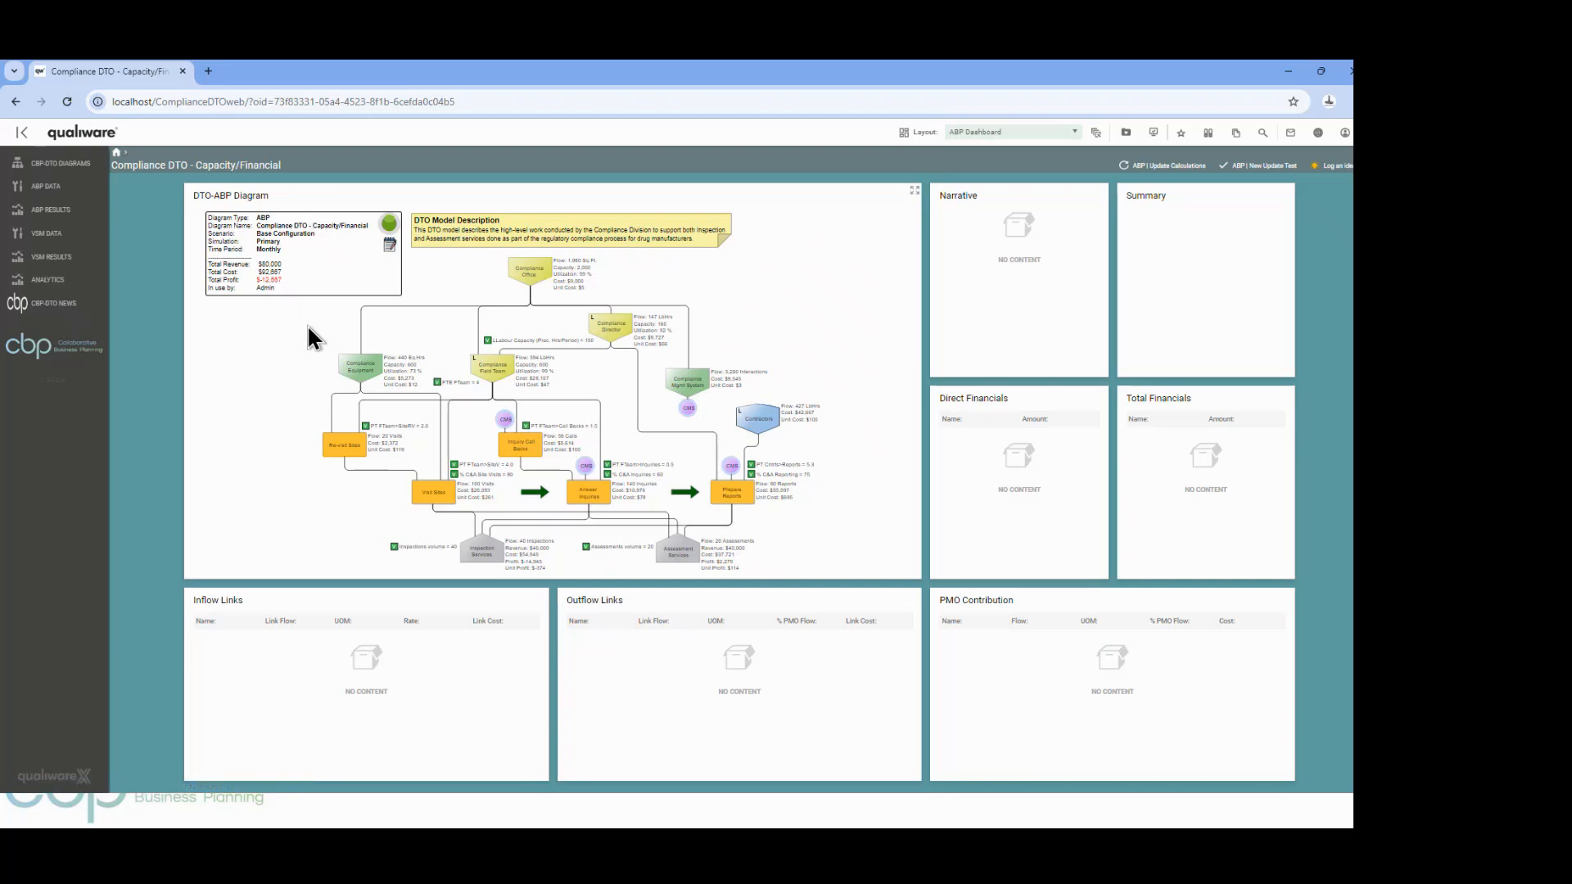
{"action": "left_click", "coordinate": [496, 374]}
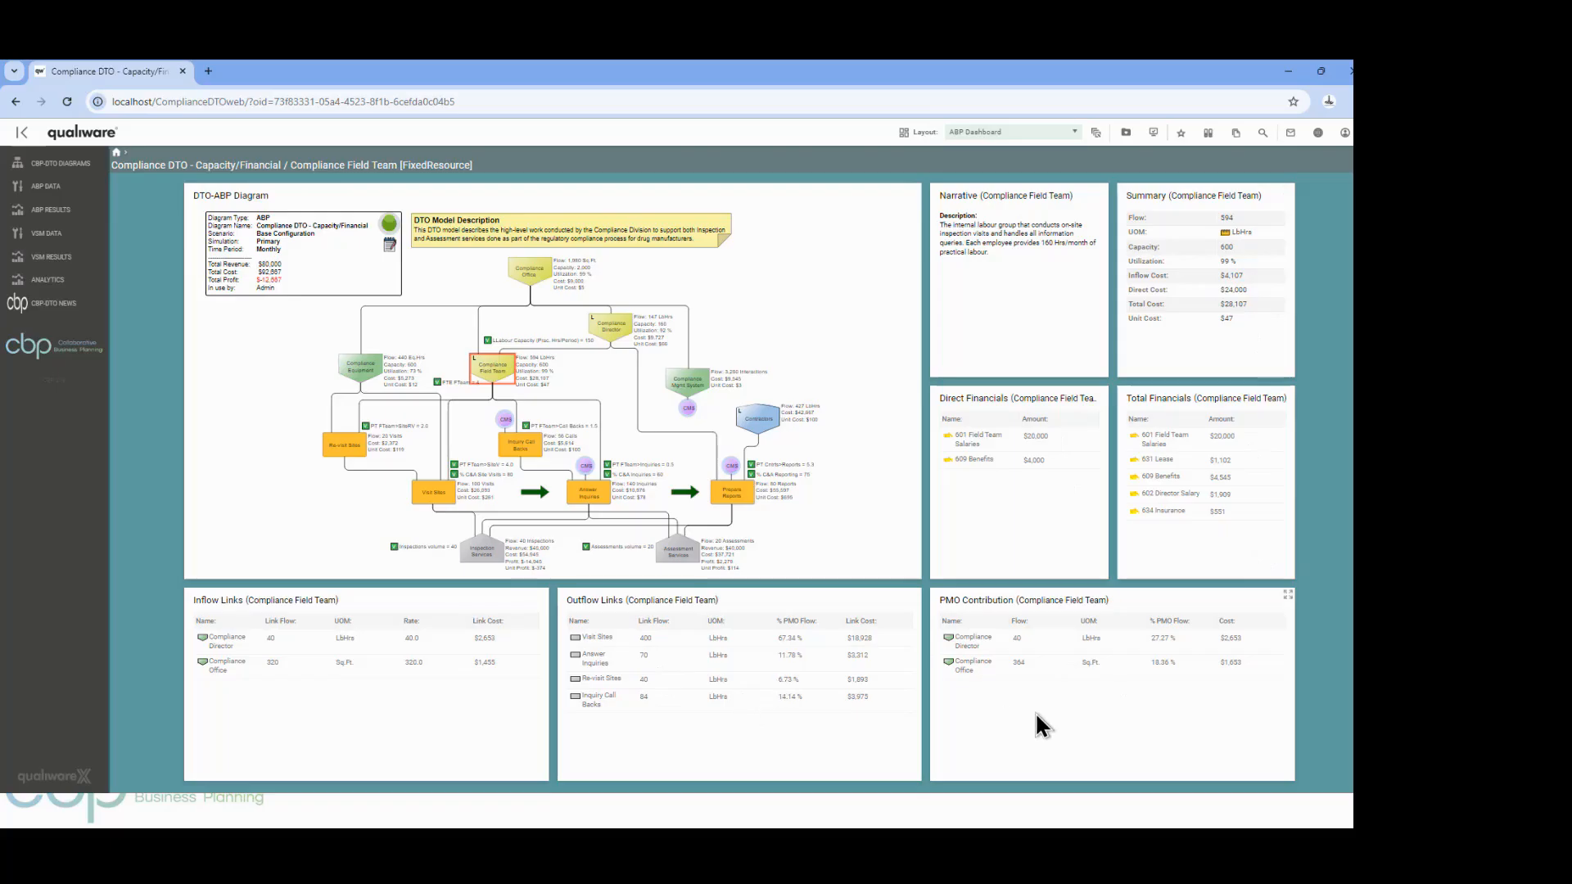
{"action": "left_click", "coordinate": [477, 557]}
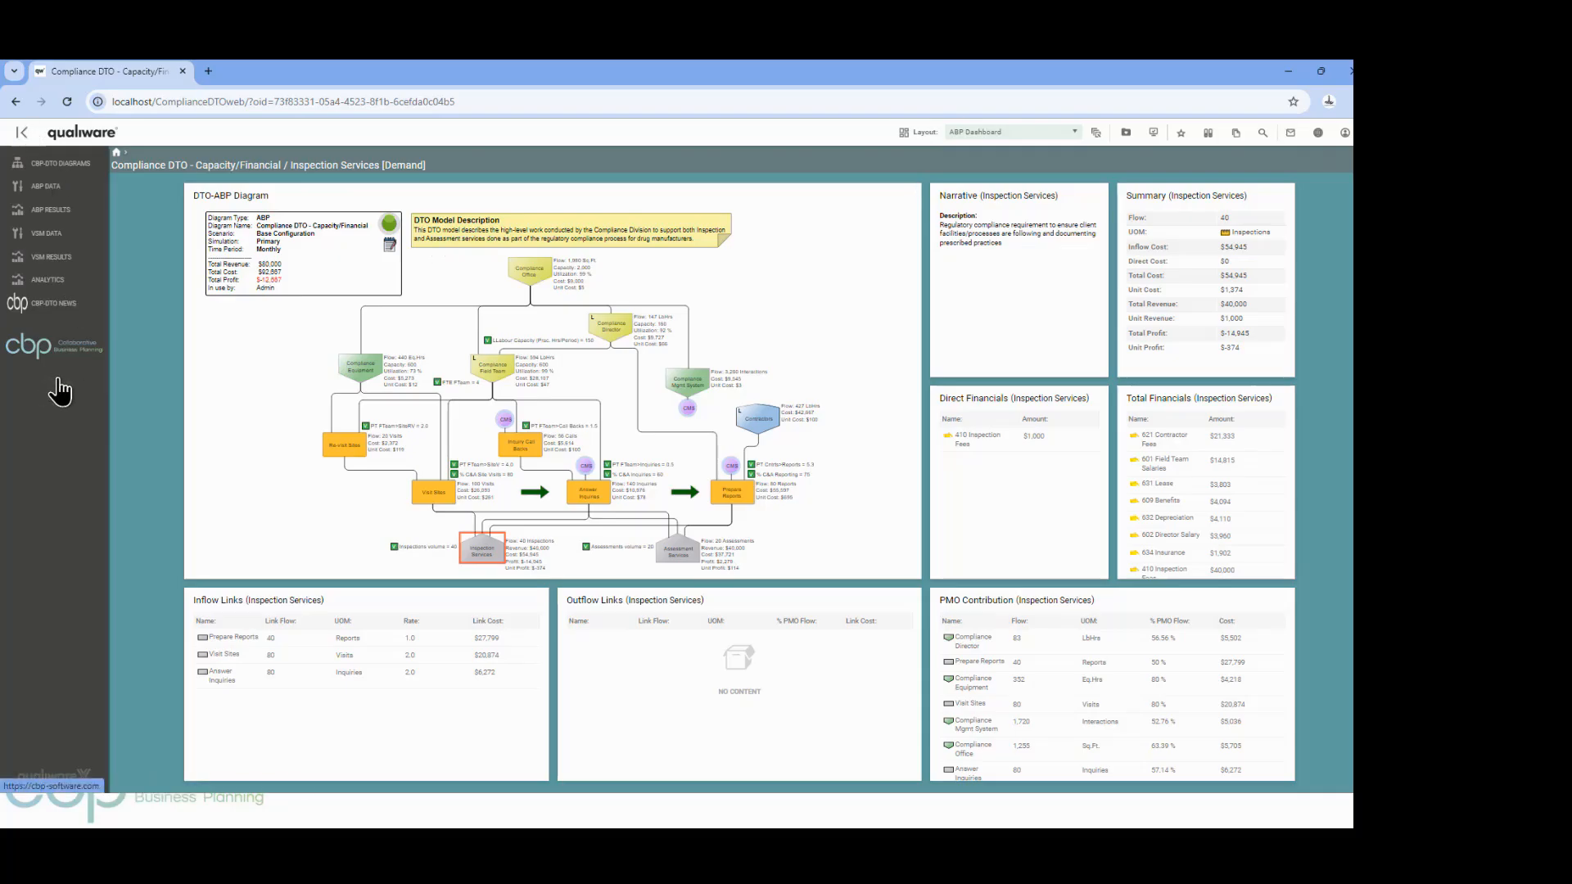
View the CBP-VSM Activity Results table and the CBP-ABP FR Data table
{"action": "left_click", "coordinate": [45, 269]}
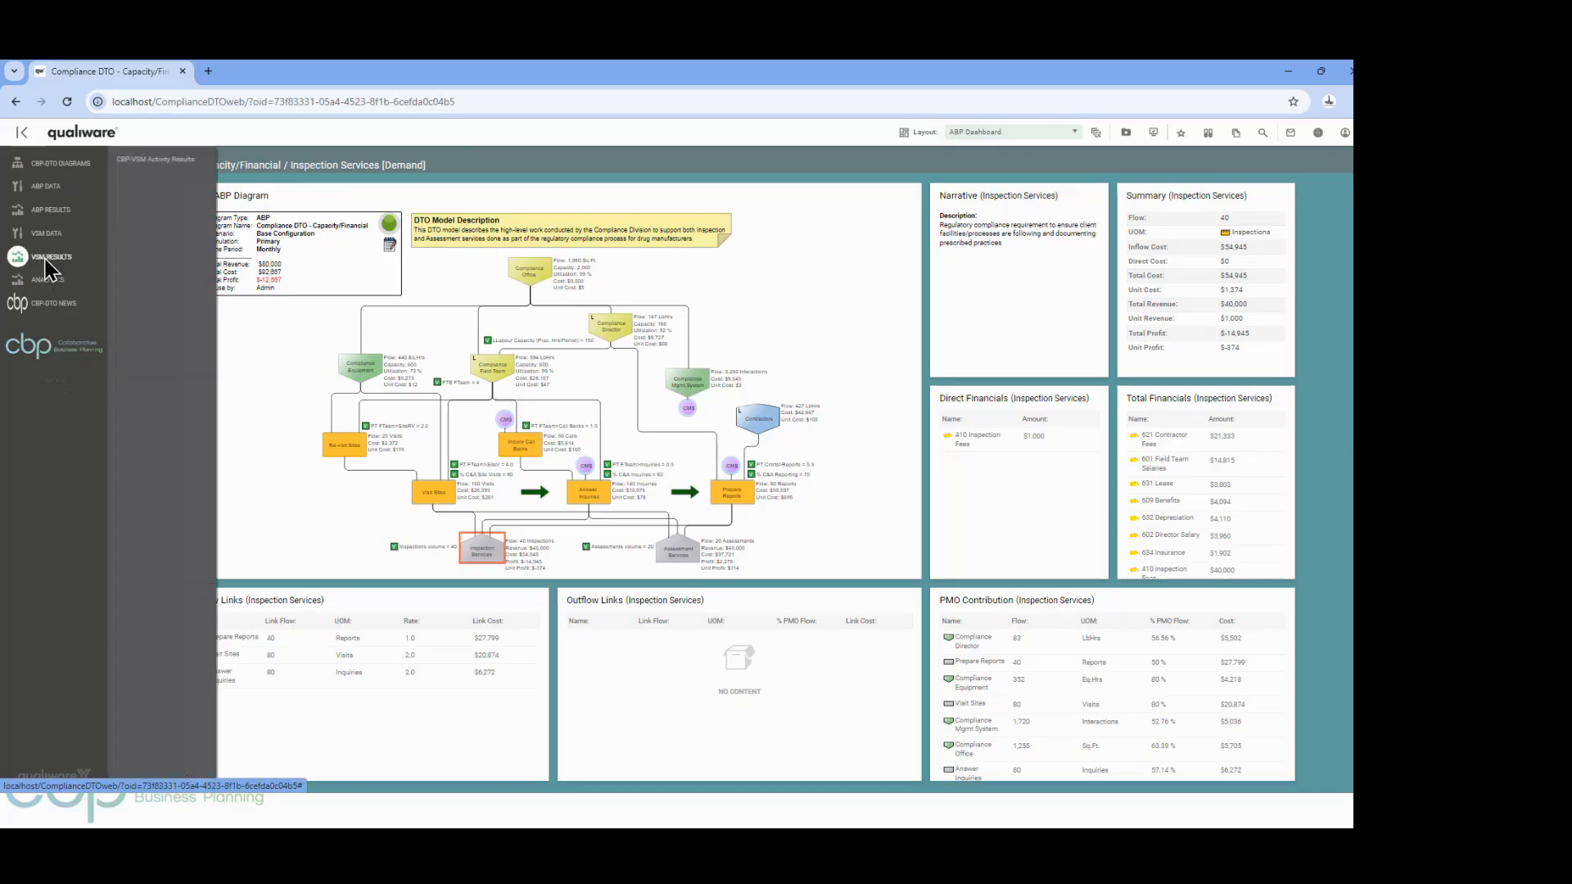
{"action": "left_click", "coordinate": [188, 161]}
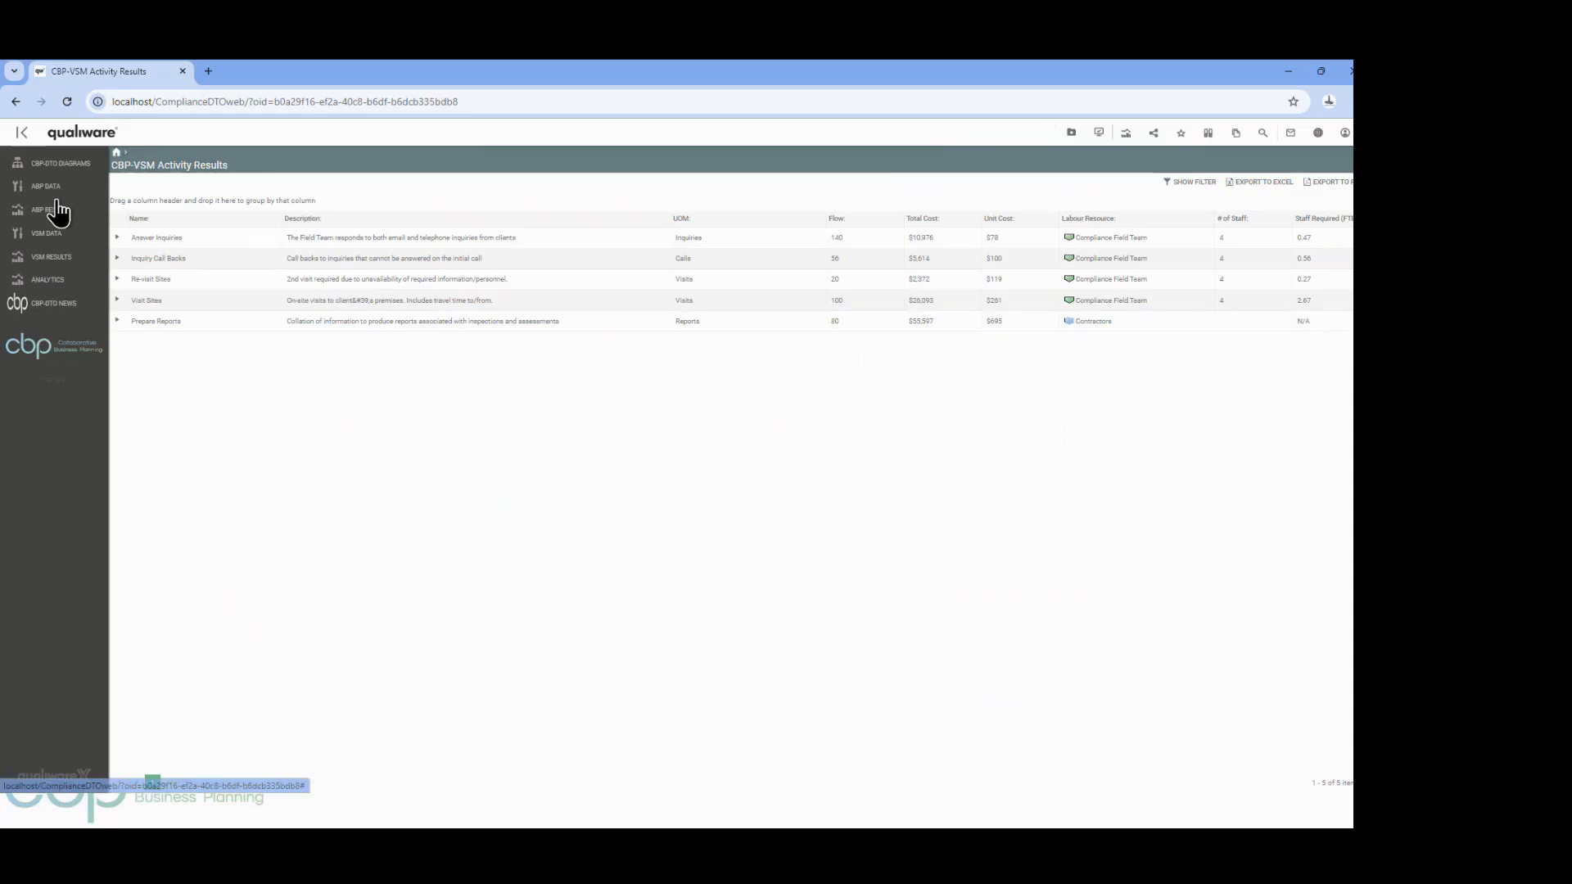
{"action": "mouse_move", "coordinate": [46, 191]}
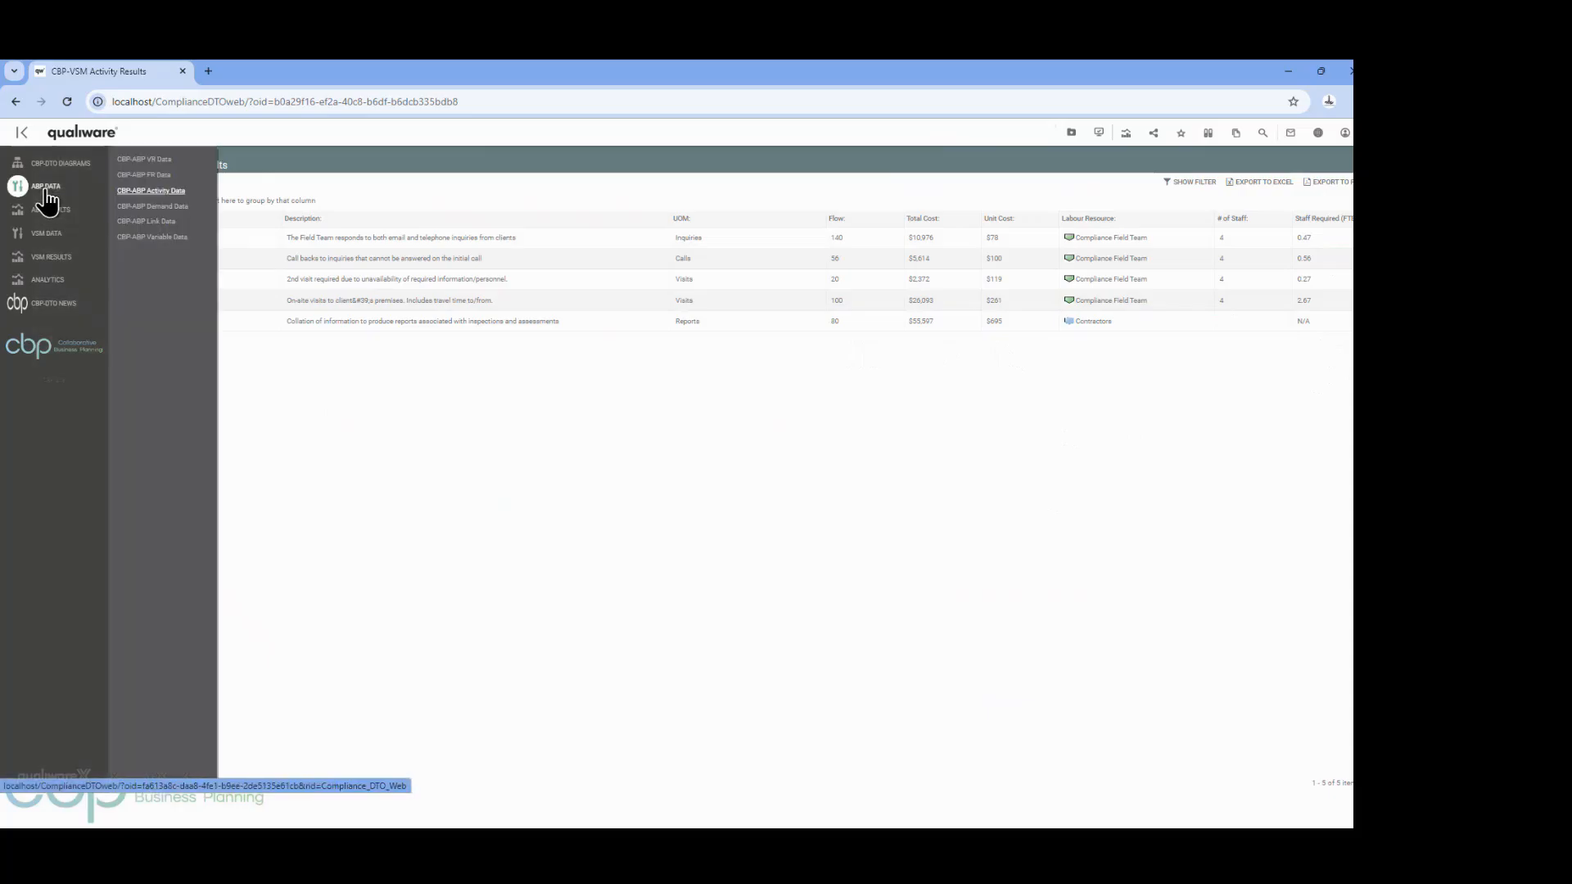
{"action": "left_click", "coordinate": [133, 175]}
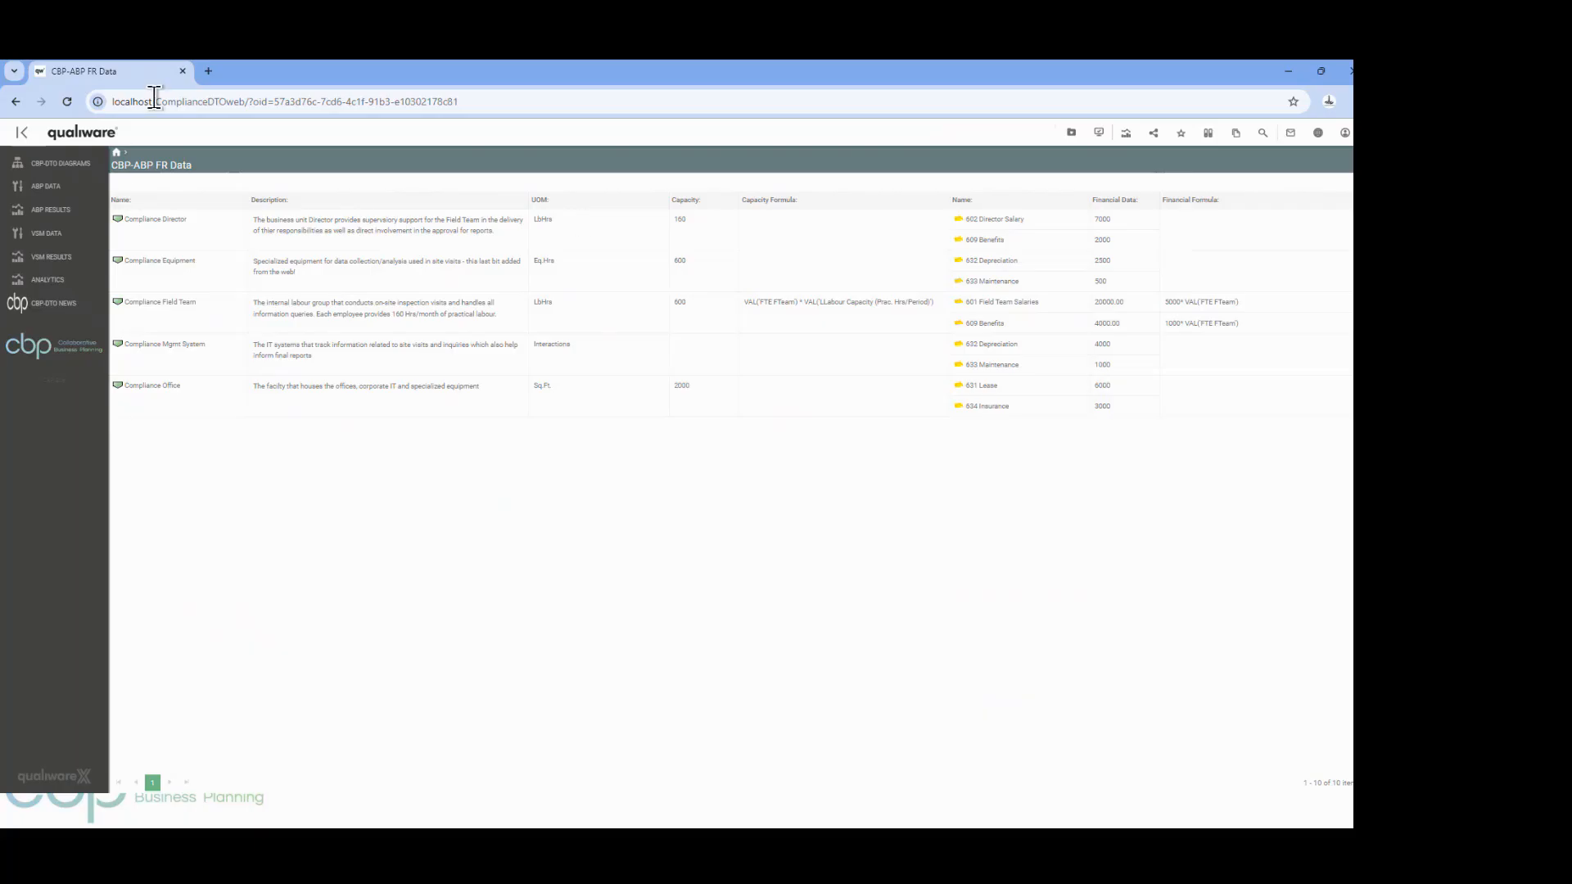
Open the CBP Power BI dashboard from the home desktop and filter the labour analysis to Compliance Field Team
{"action": "left_click", "coordinate": [117, 154]}
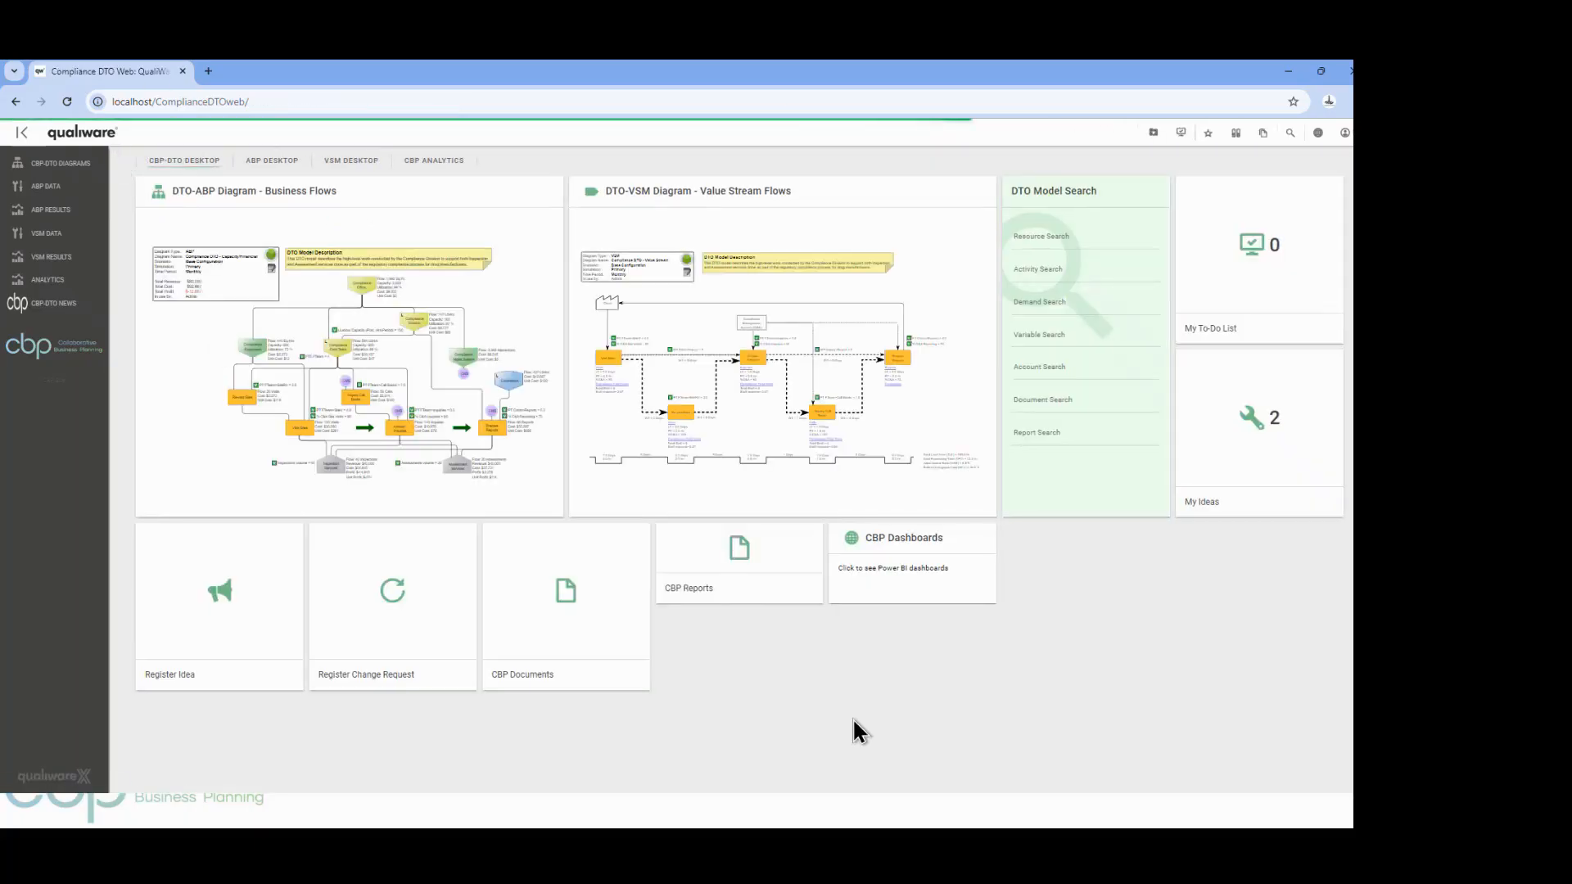
{"action": "left_click", "coordinate": [892, 590]}
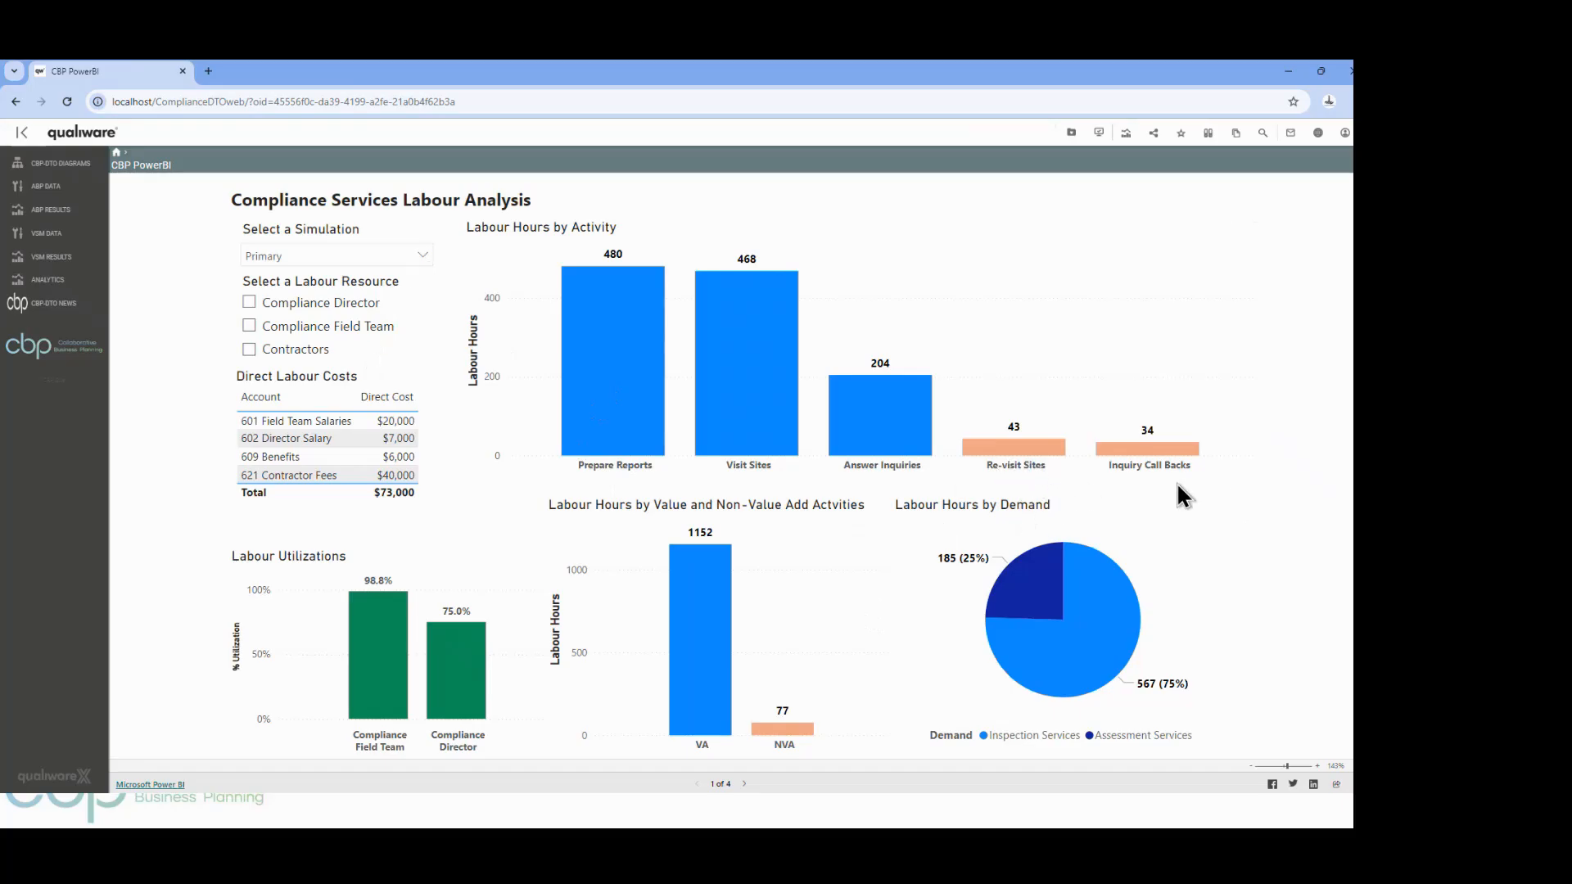
{"action": "left_click", "coordinate": [250, 327]}
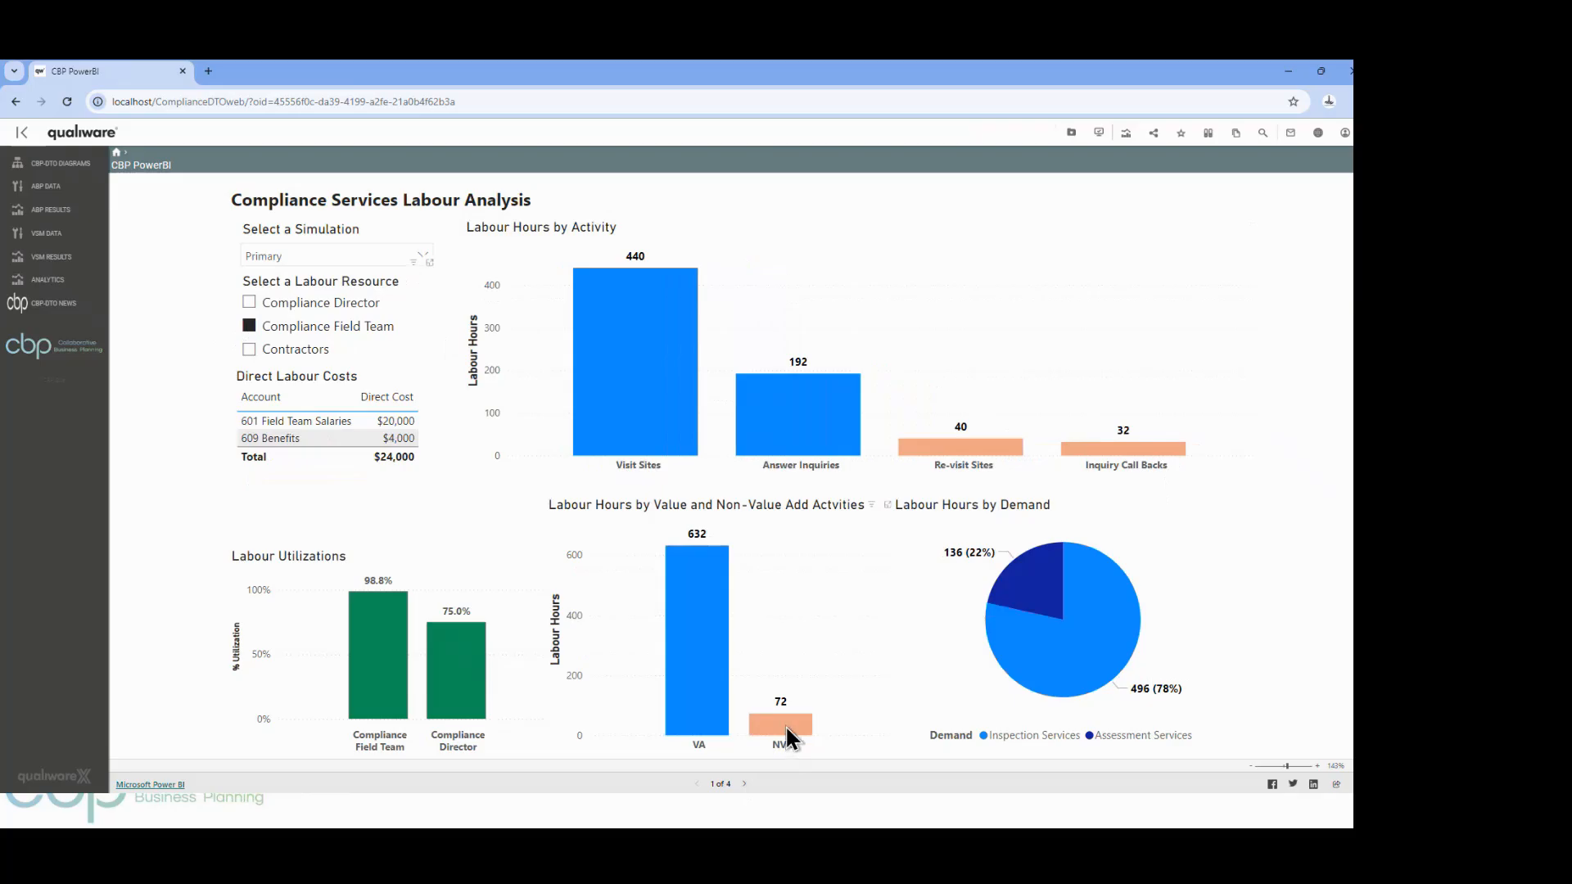
{"action": "mouse_move", "coordinate": [784, 724]}
Switch the labour analysis to the S1b Solution - Better process simulation
{"action": "left_click", "coordinate": [408, 256]}
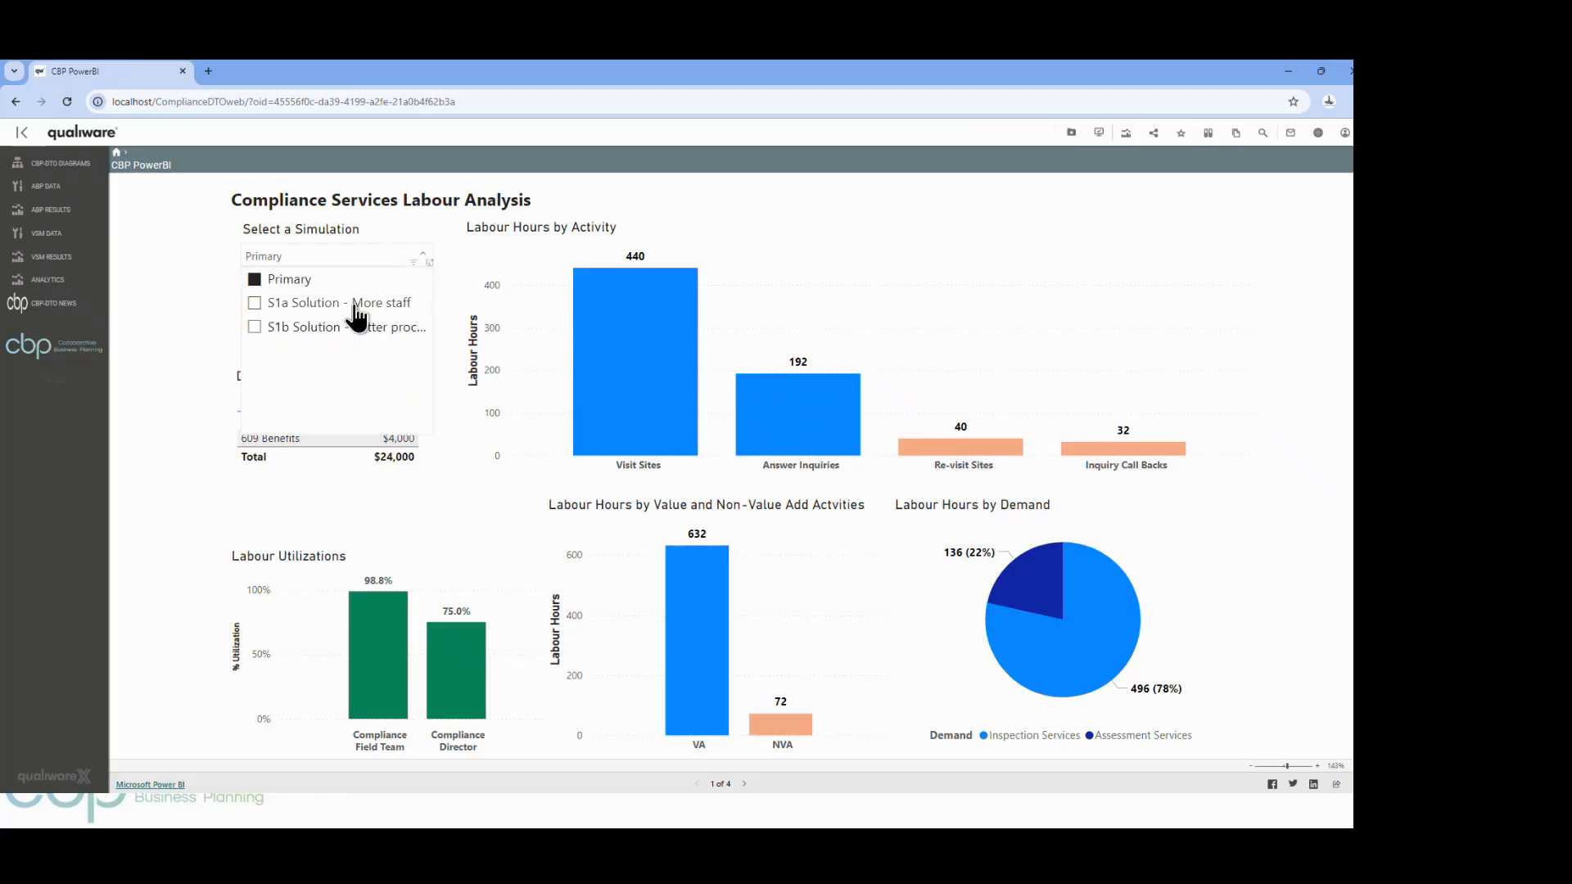
{"action": "left_click", "coordinate": [254, 328]}
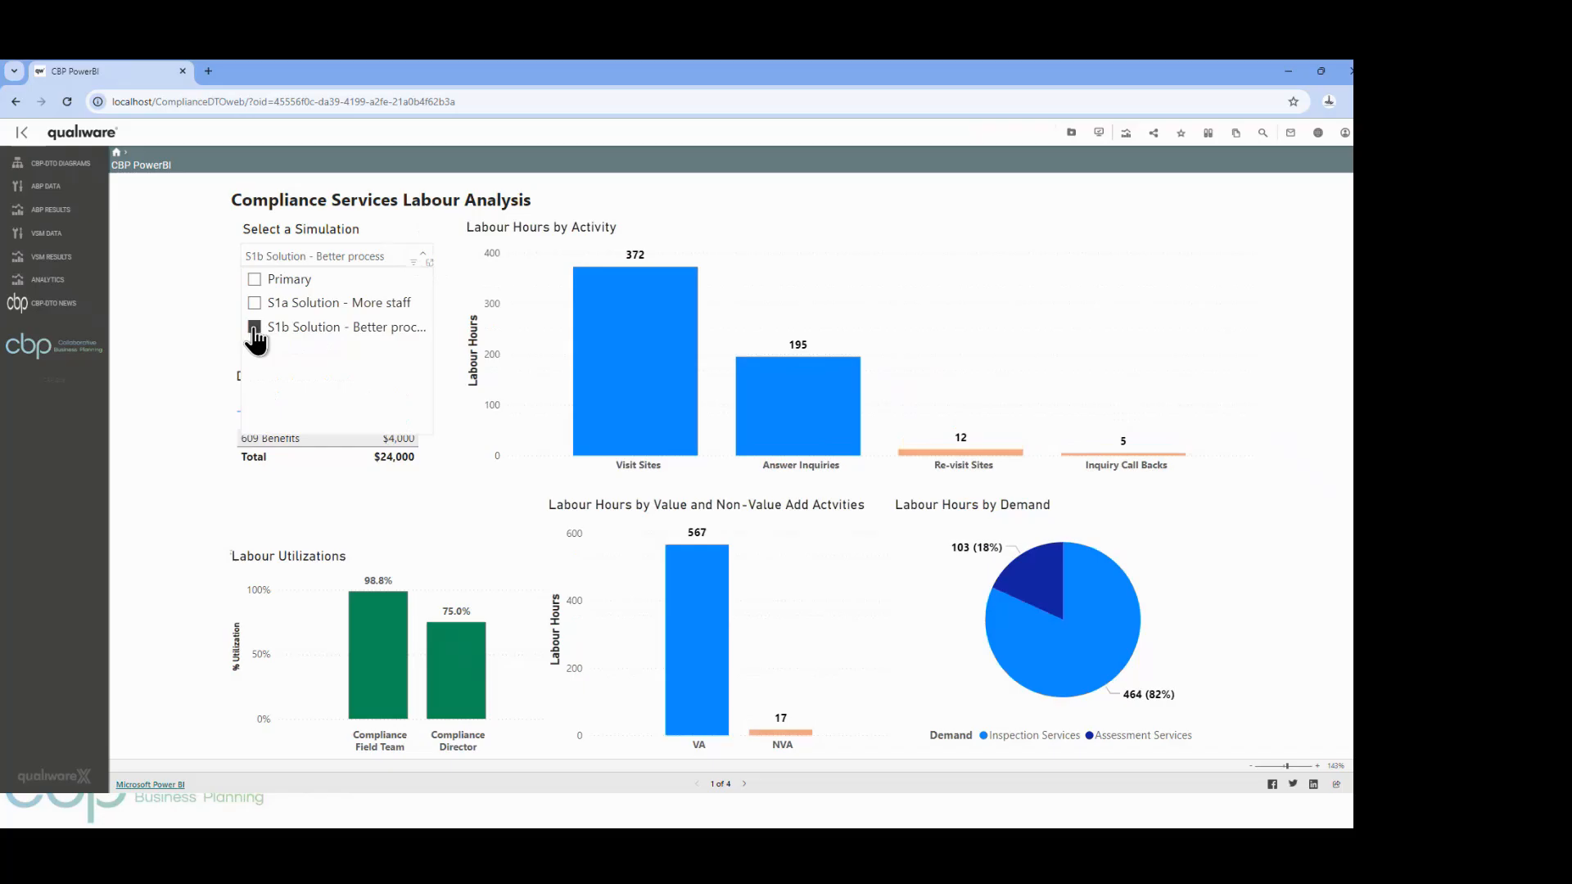
{"action": "left_click", "coordinate": [188, 333]}
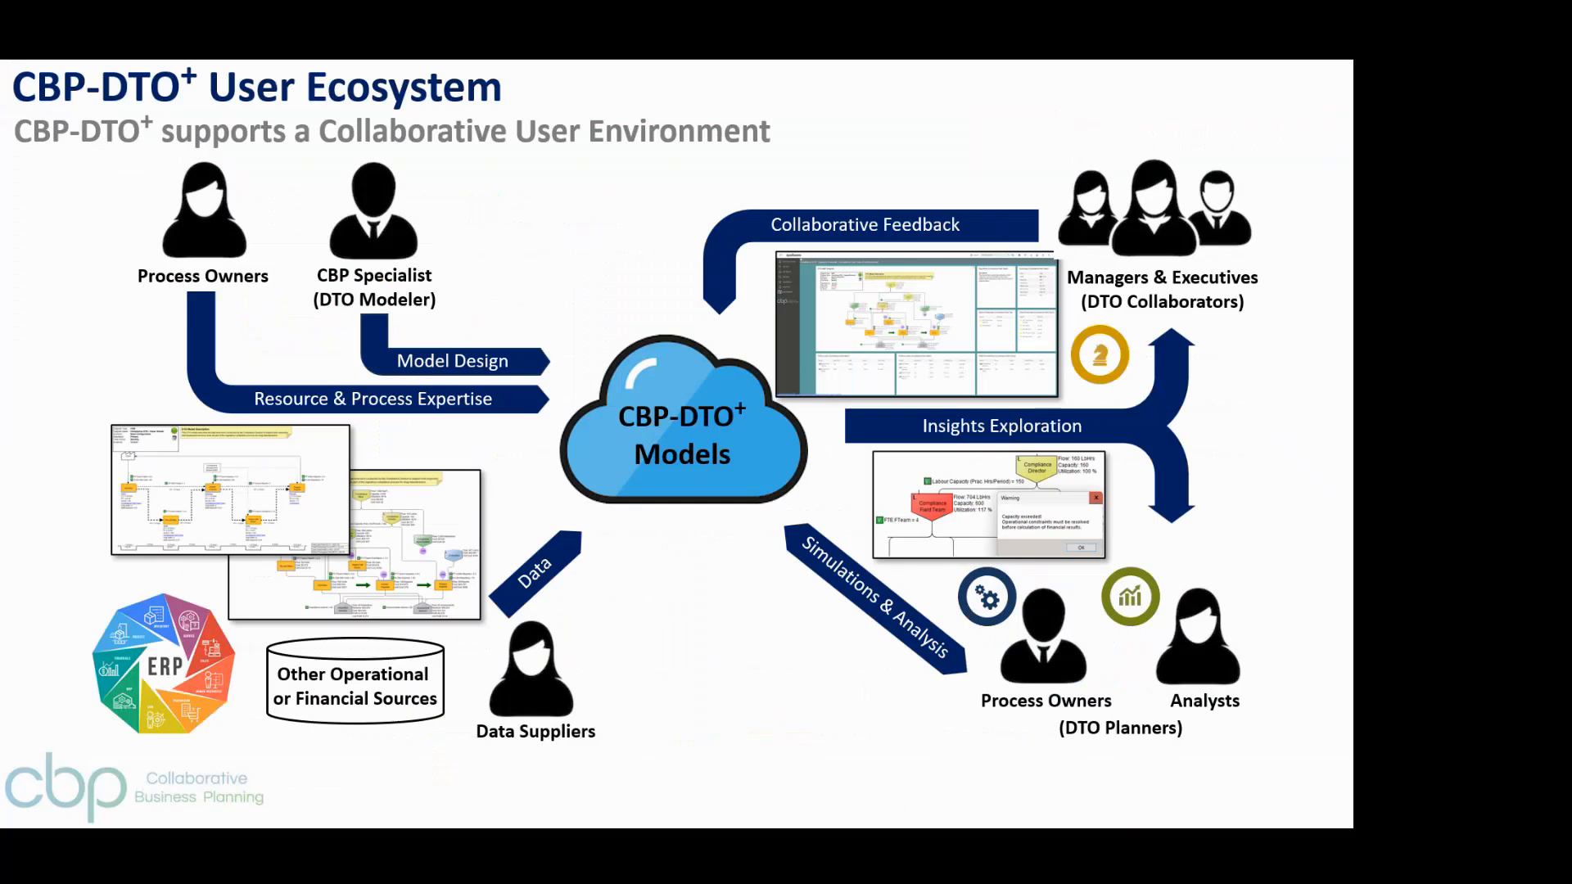
{"action": "left_click", "coordinate": [755, 606]}
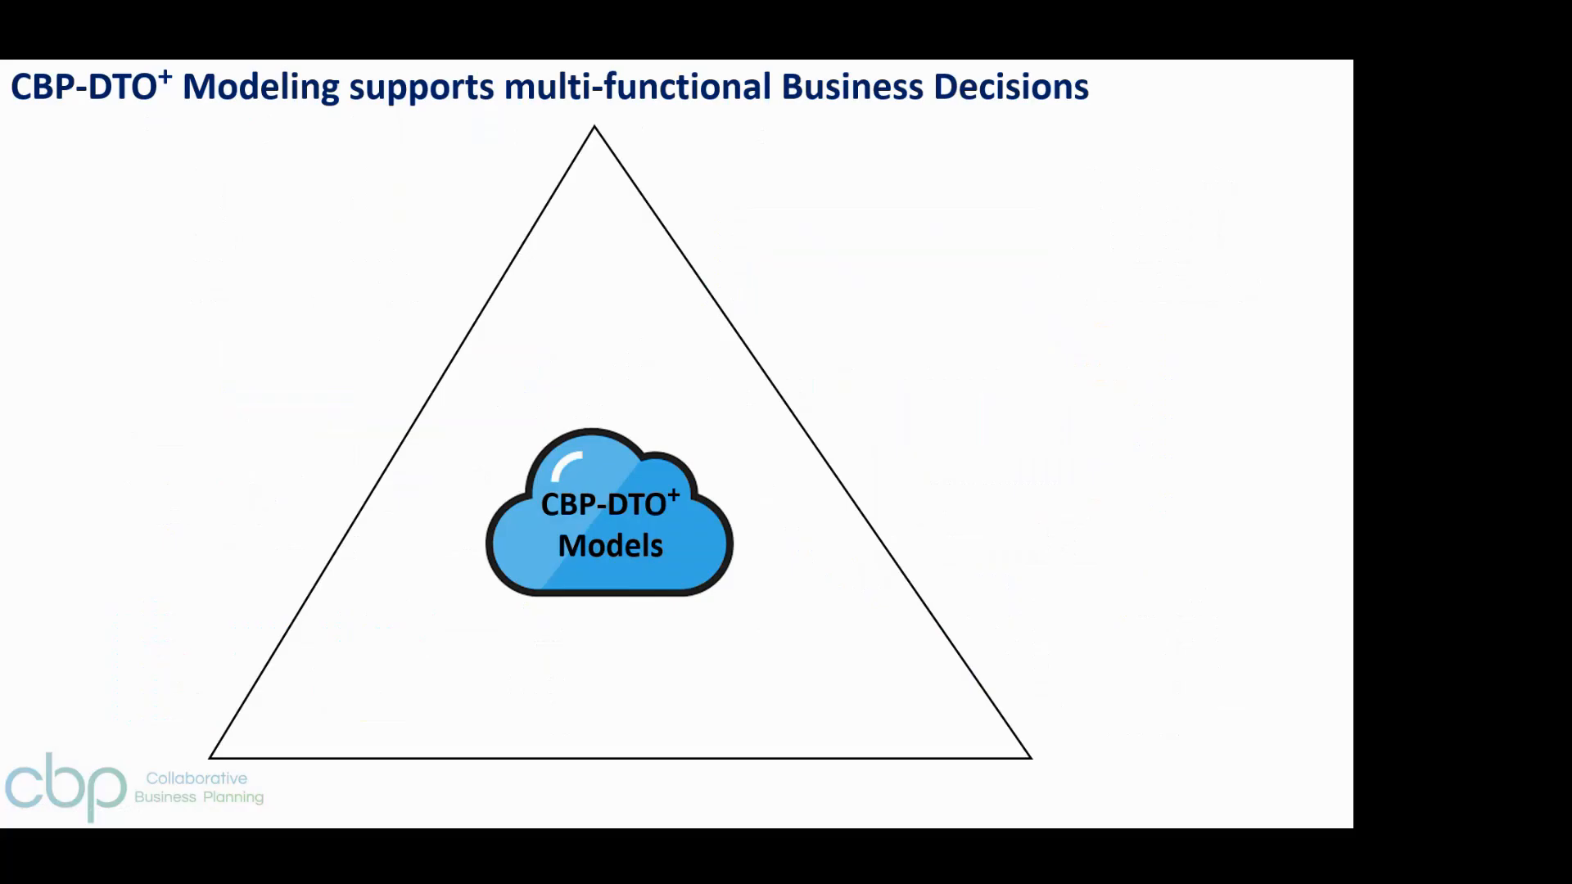
{"action": "key", "text": "Right"}
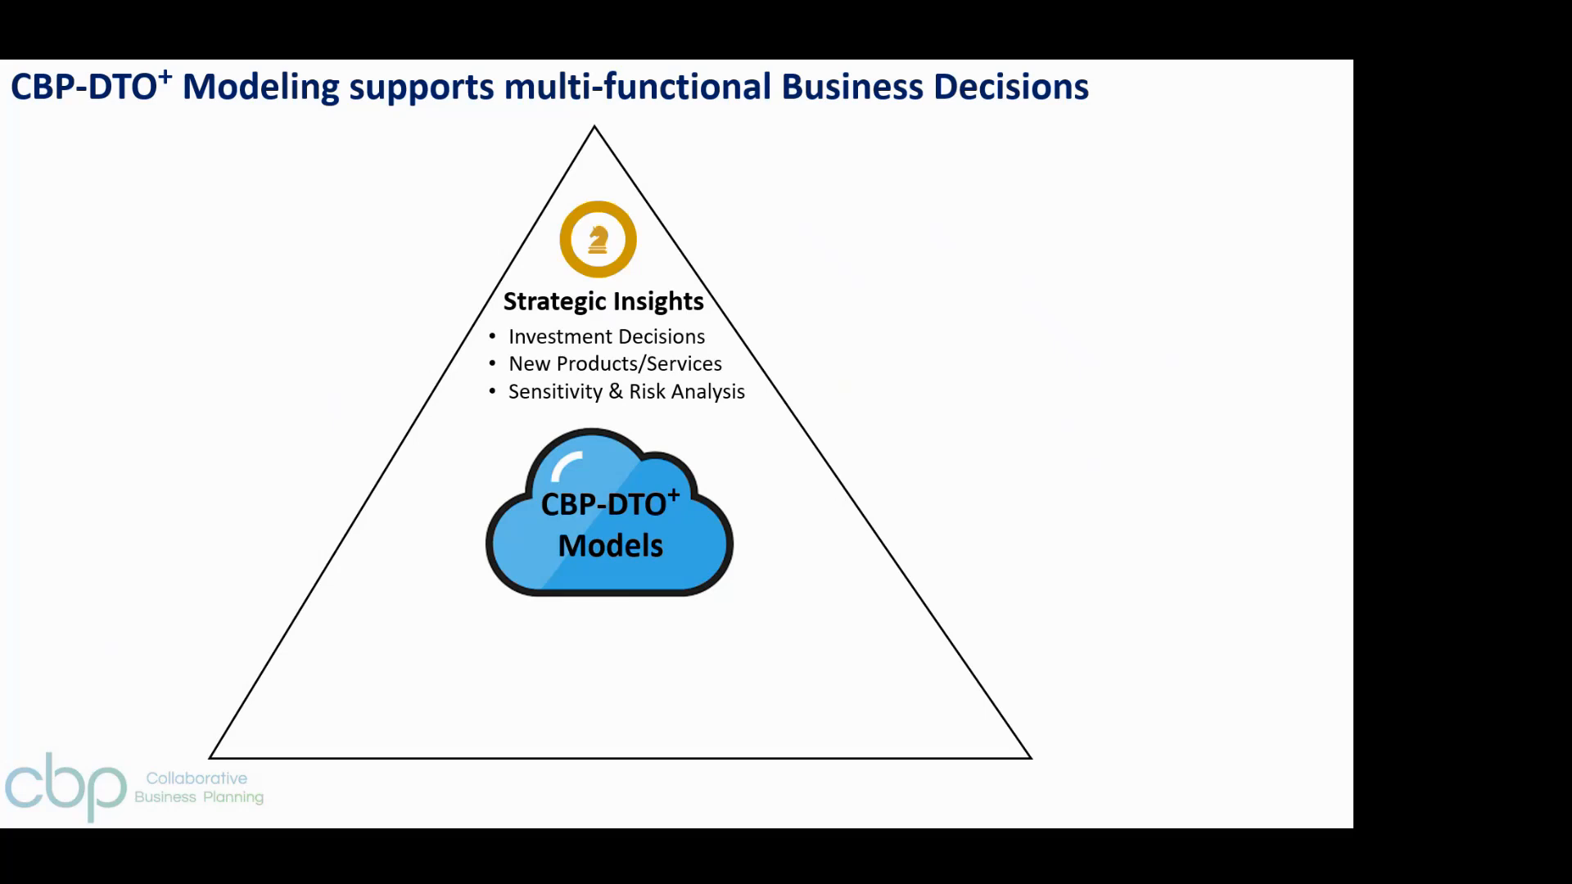
{"action": "left_click", "coordinate": [911, 428]}
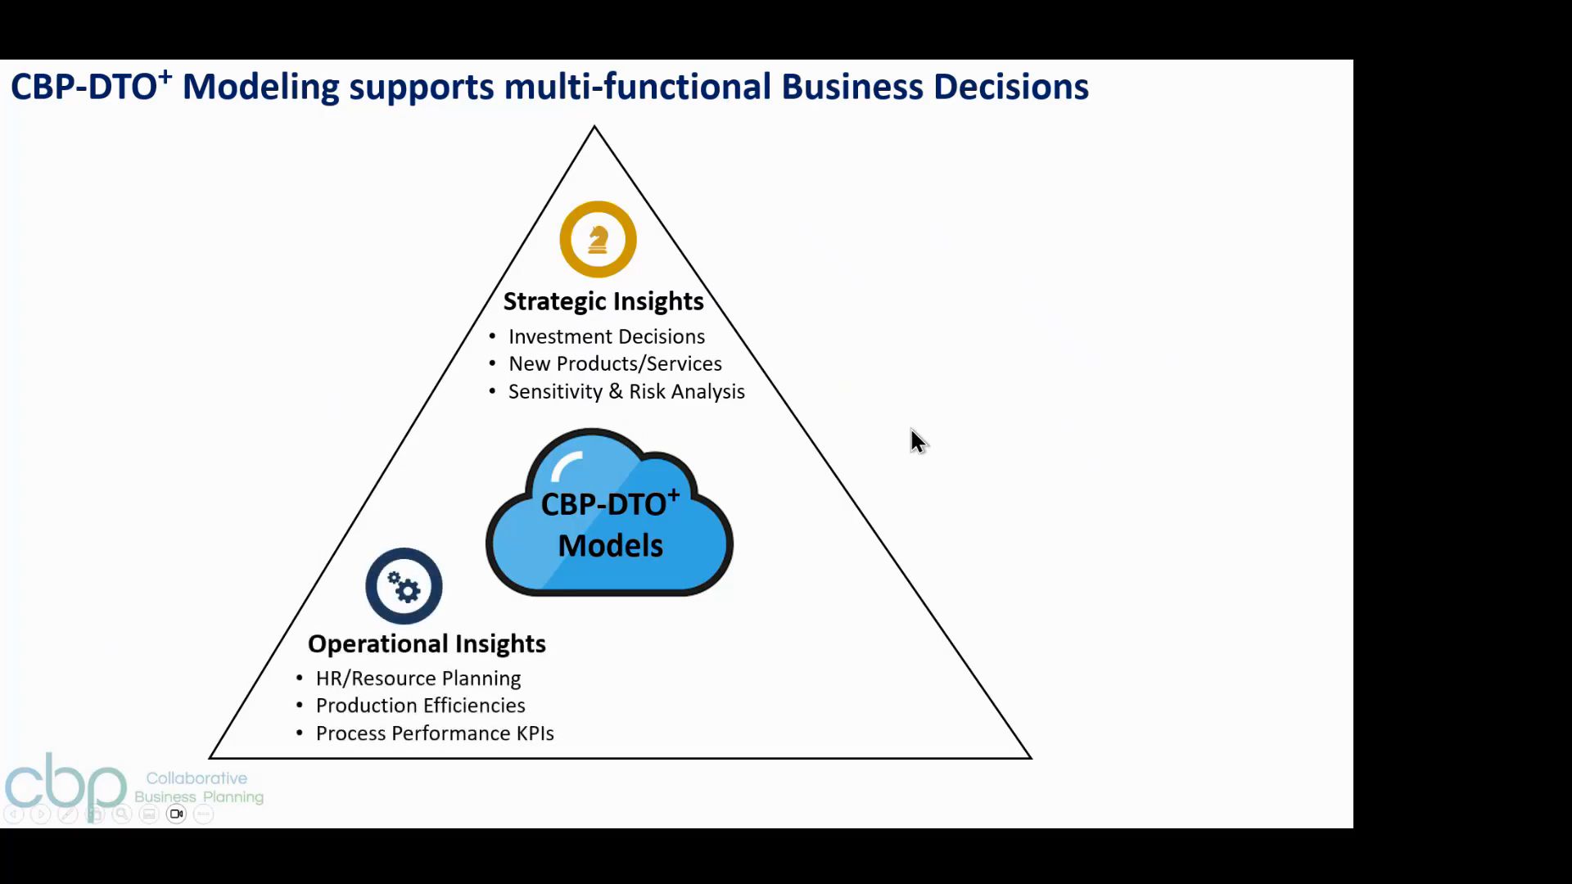